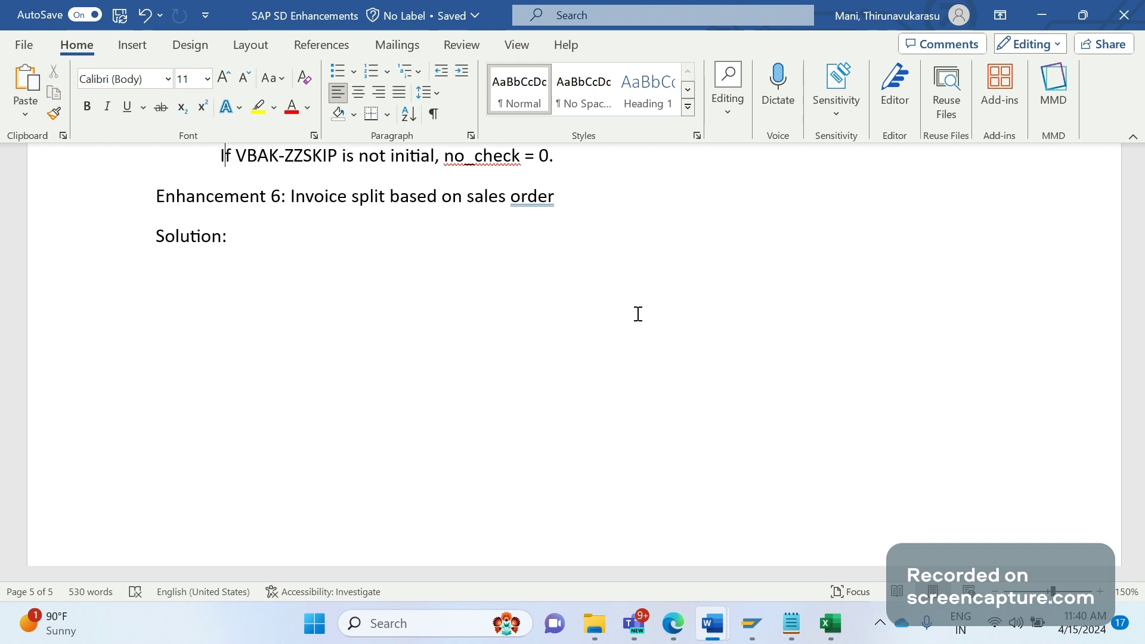
# Step: Under Solution:, write 'Invoice split will happen in case of below situations' and start a new paragraph
pyautogui.hotkey('ctrl', 'z')
pyautogui.write('I')
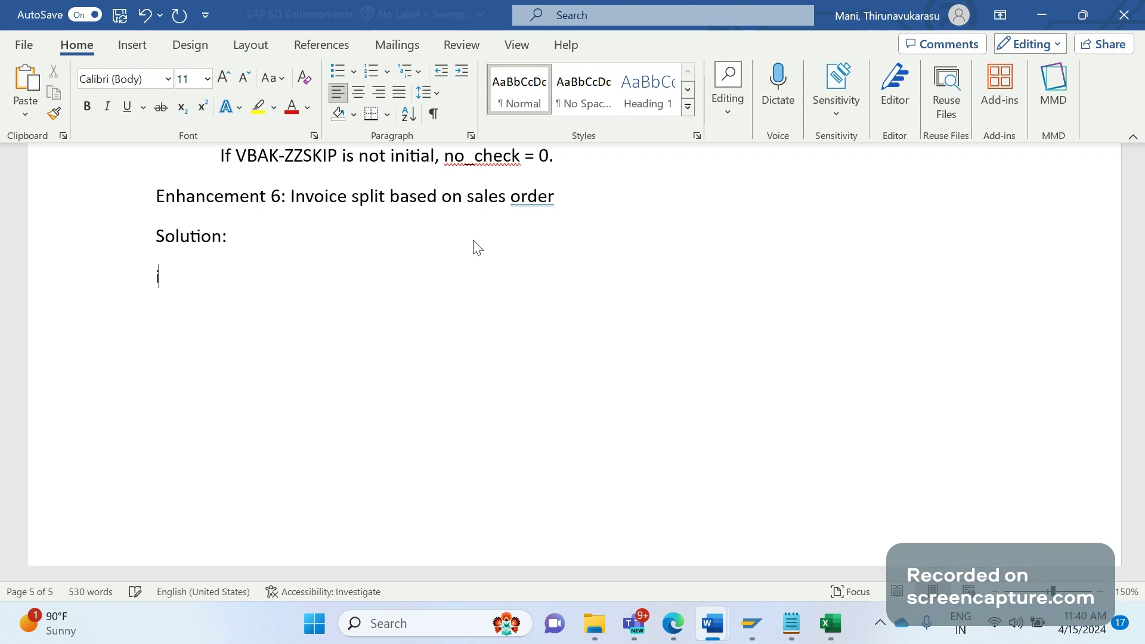
pyautogui.write('nvoi')
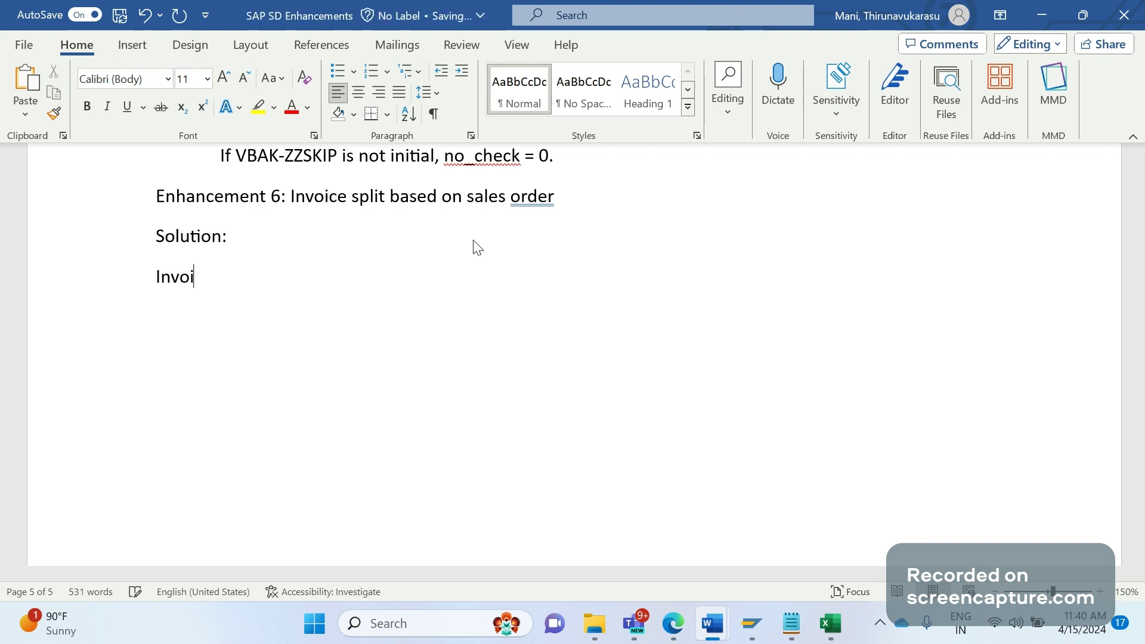
pyautogui.write('ce split will happne')
pyautogui.write(' in')
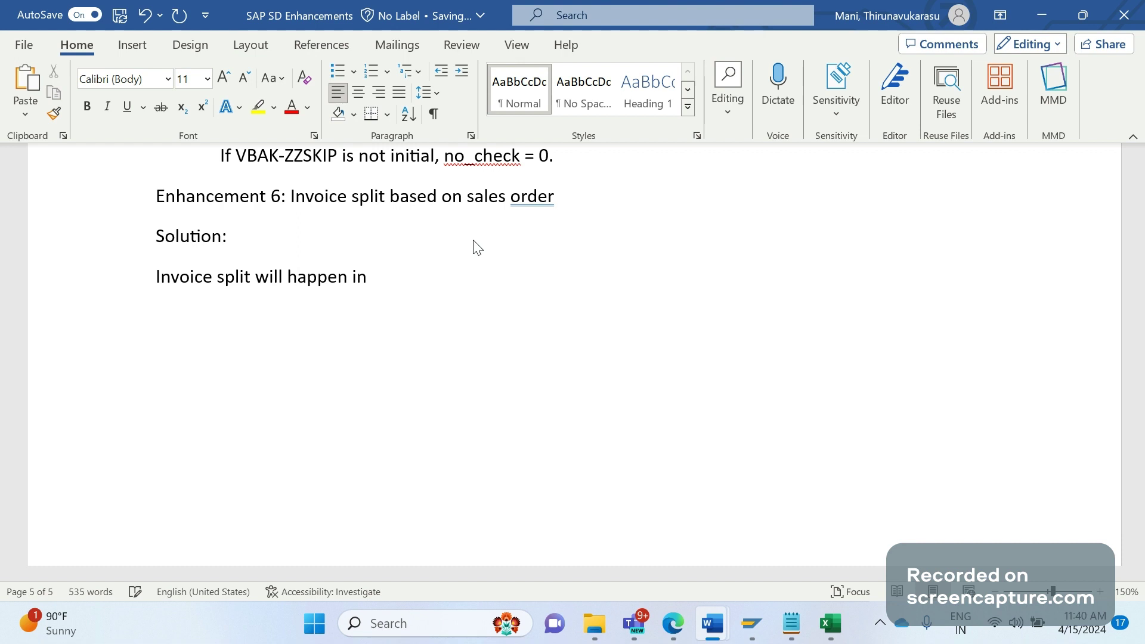
pyautogui.write(' case of below situatio')
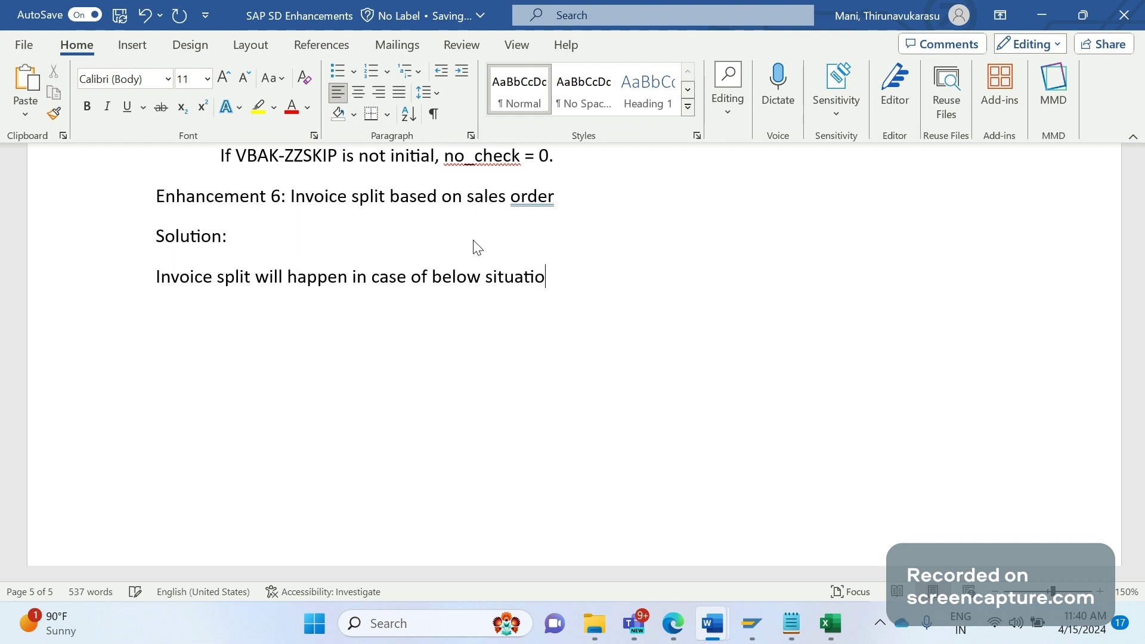
pyautogui.write('s')
pyautogui.press('BackSpace')
pyautogui.press('BackSpace')
pyautogui.press('BackSpace')
pyautogui.write('ions')
pyautogui.press('Return')
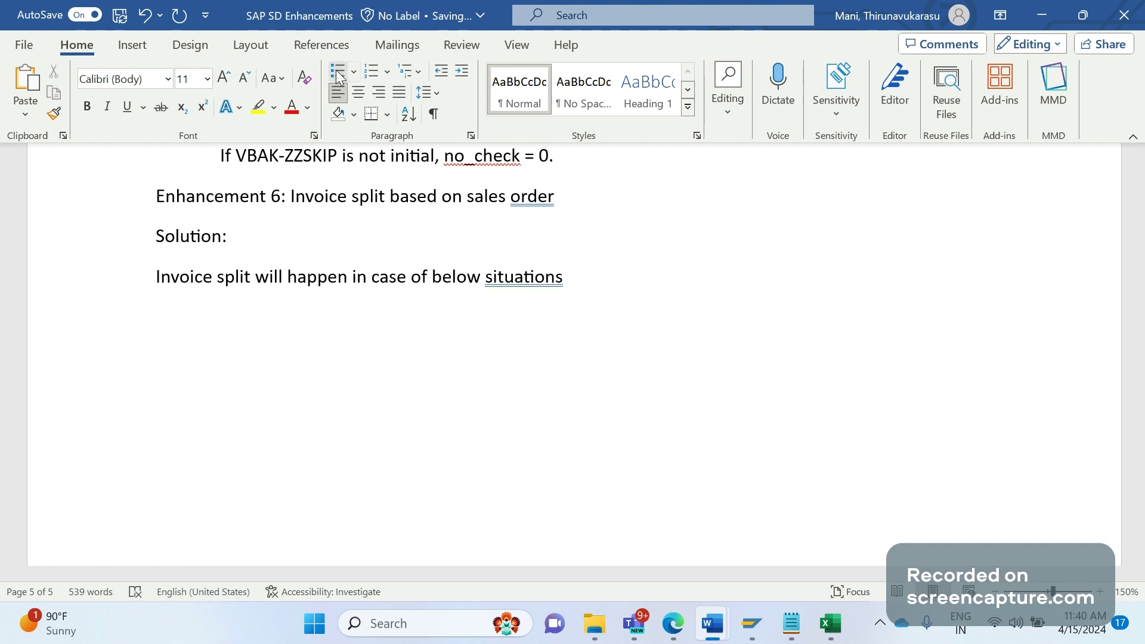
# Step: Start a bulleted list with the bullet 'Changes in copy controls'
pyautogui.click(338, 71)
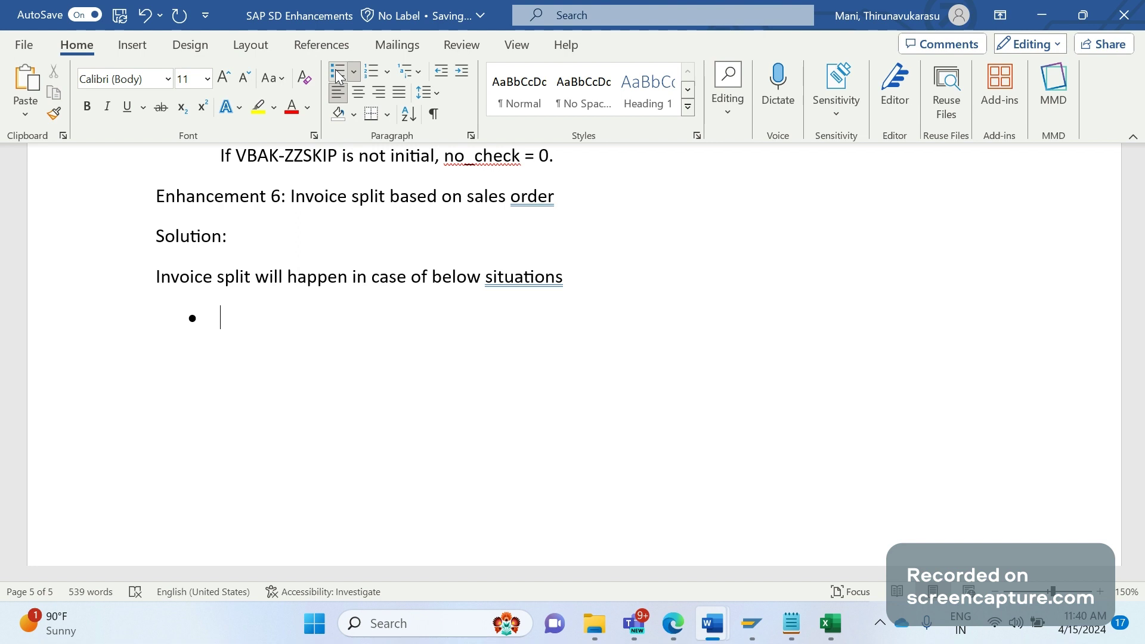
pyautogui.write('Changs ')
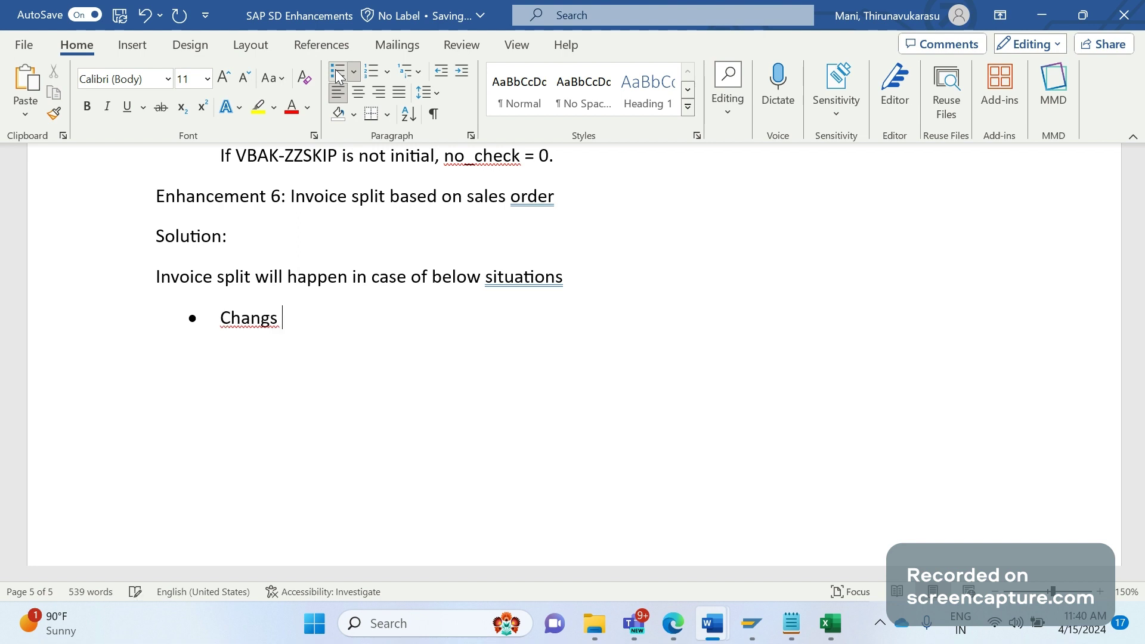
pyautogui.write('in')
pyautogui.press('BackSpace')
pyautogui.press('BackSpace')
pyautogui.press('BackSpace')
pyautogui.press('BackSpace')
pyautogui.write('es in copy contr')
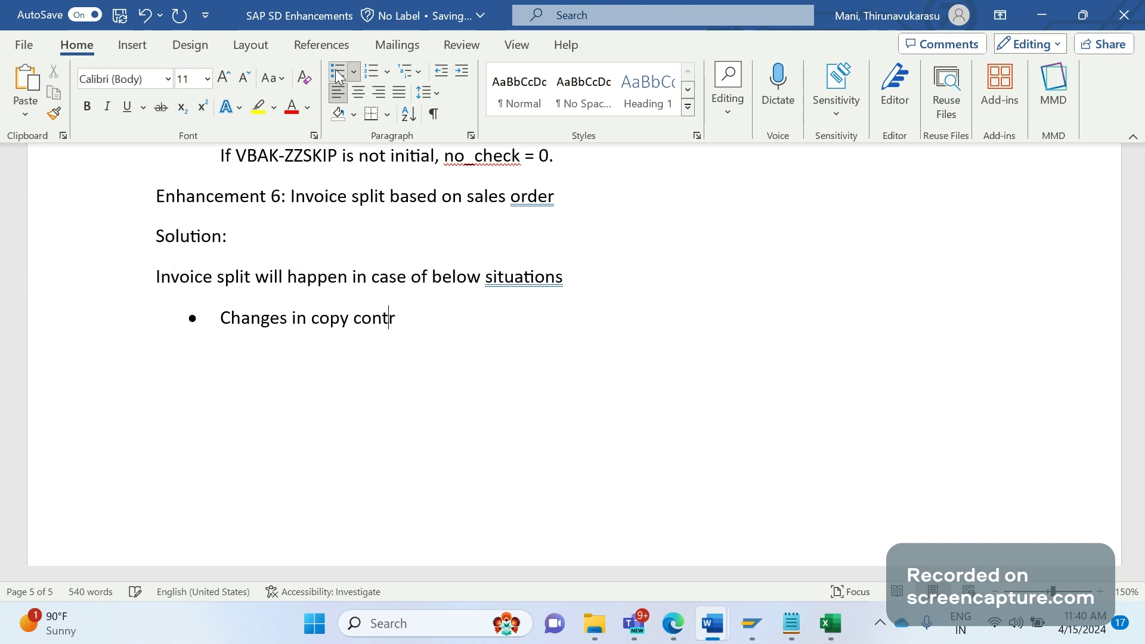
pyautogui.write('ols')
pyautogui.press('Return')
# Step: Add bullets 'Different partner details in invoice header' and 'different values in invoice header data'
pyautogui.write('Different')
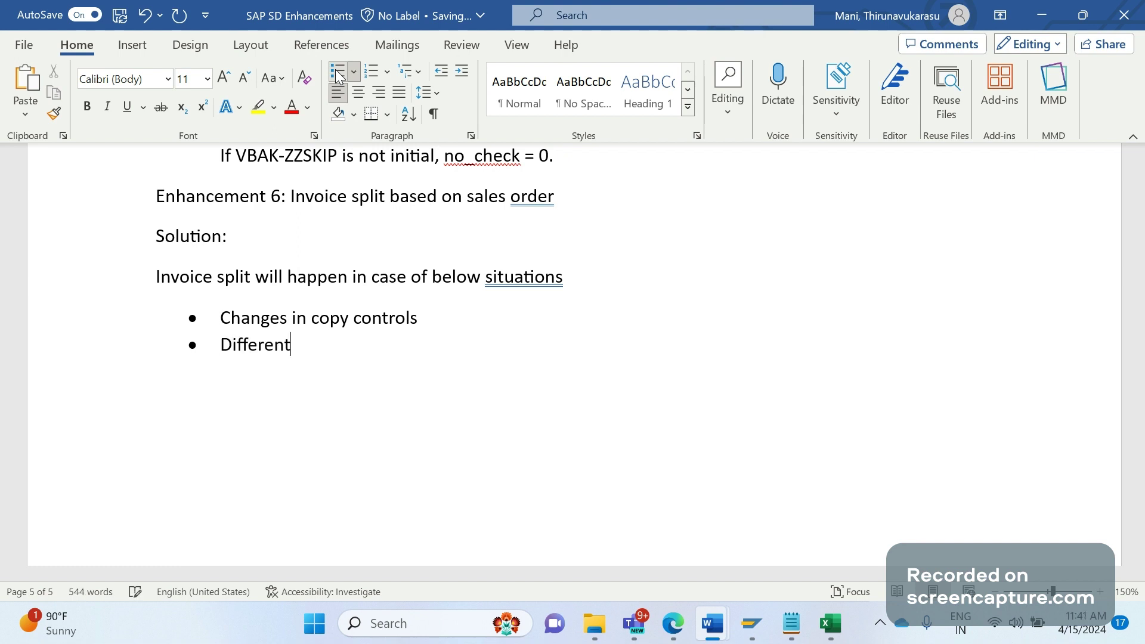
pyautogui.write(' partner details in ')
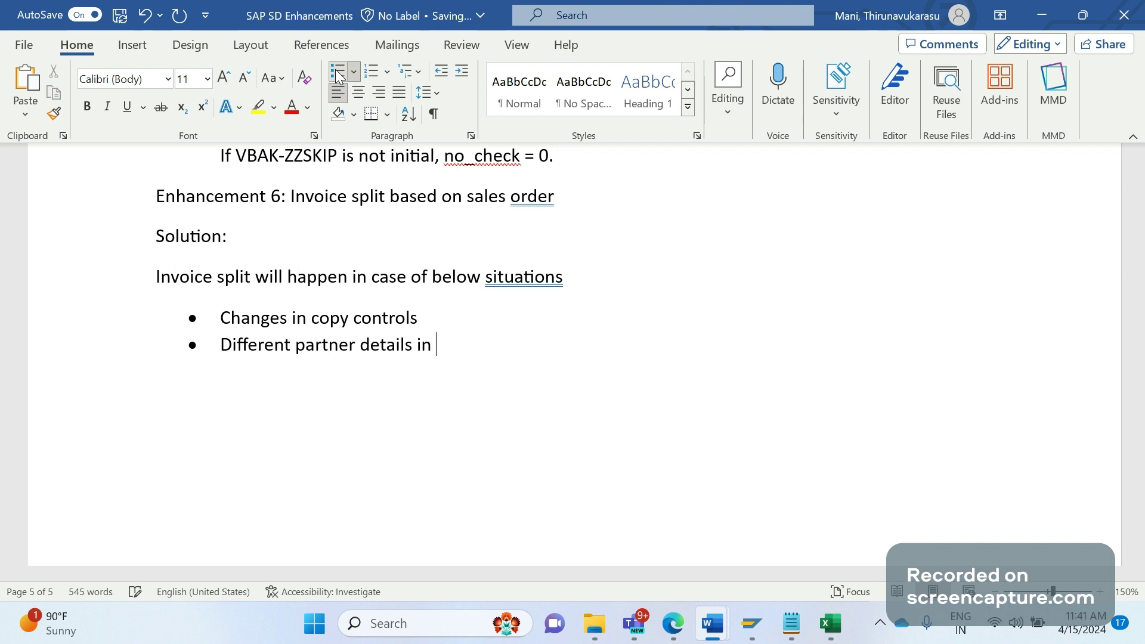
pyautogui.write('invoice header')
pyautogui.press('Return')
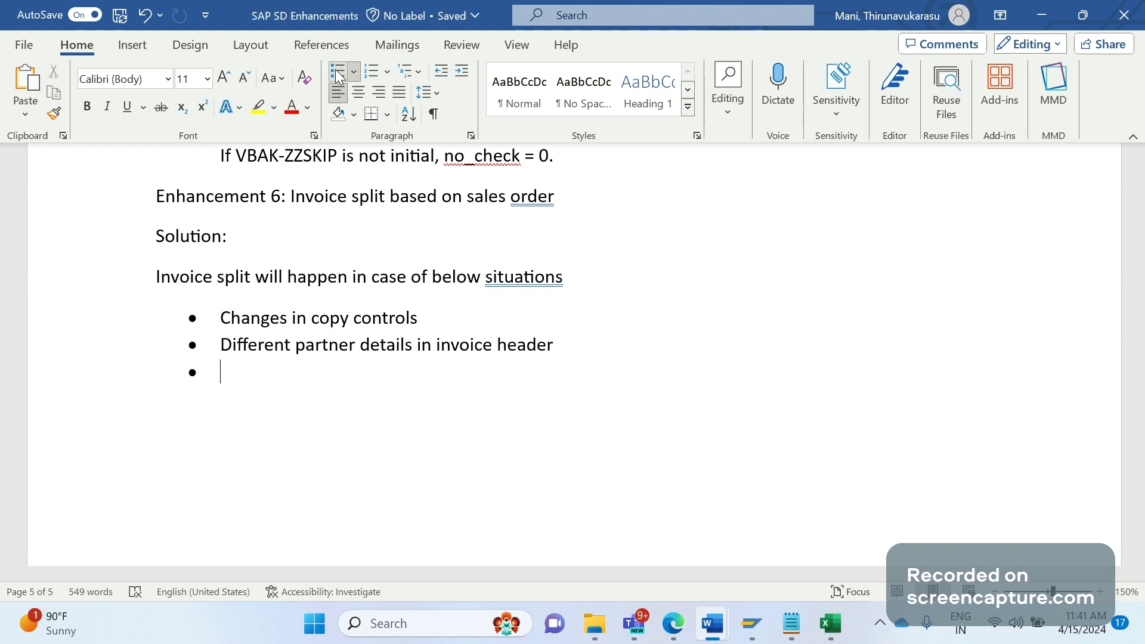
pyautogui.write('different ')
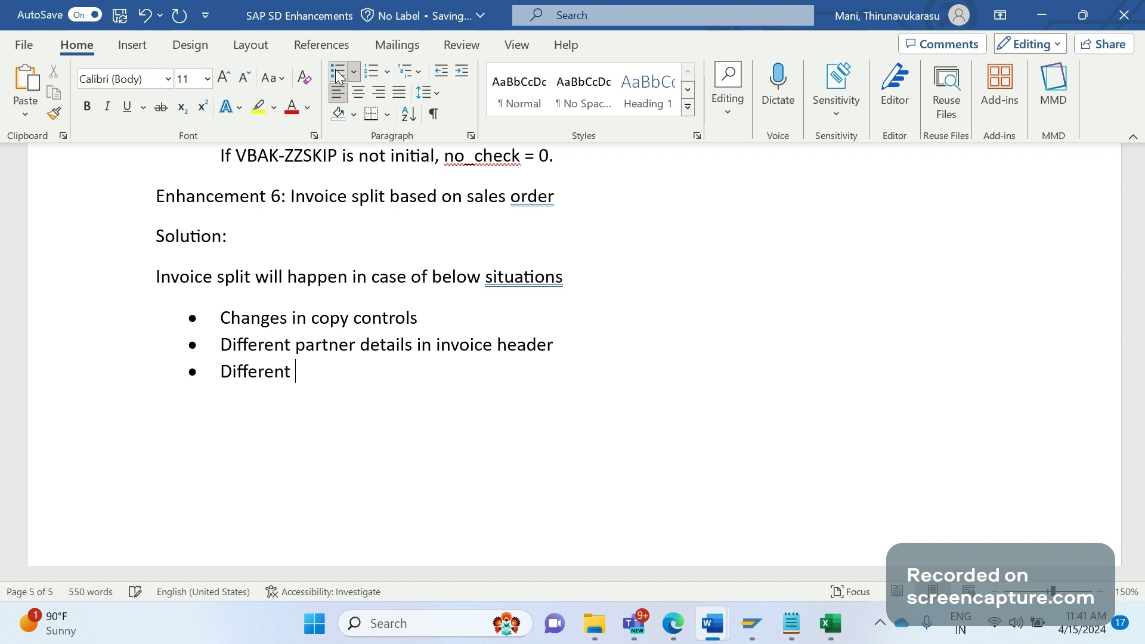
pyautogui.write('values in invoice ')
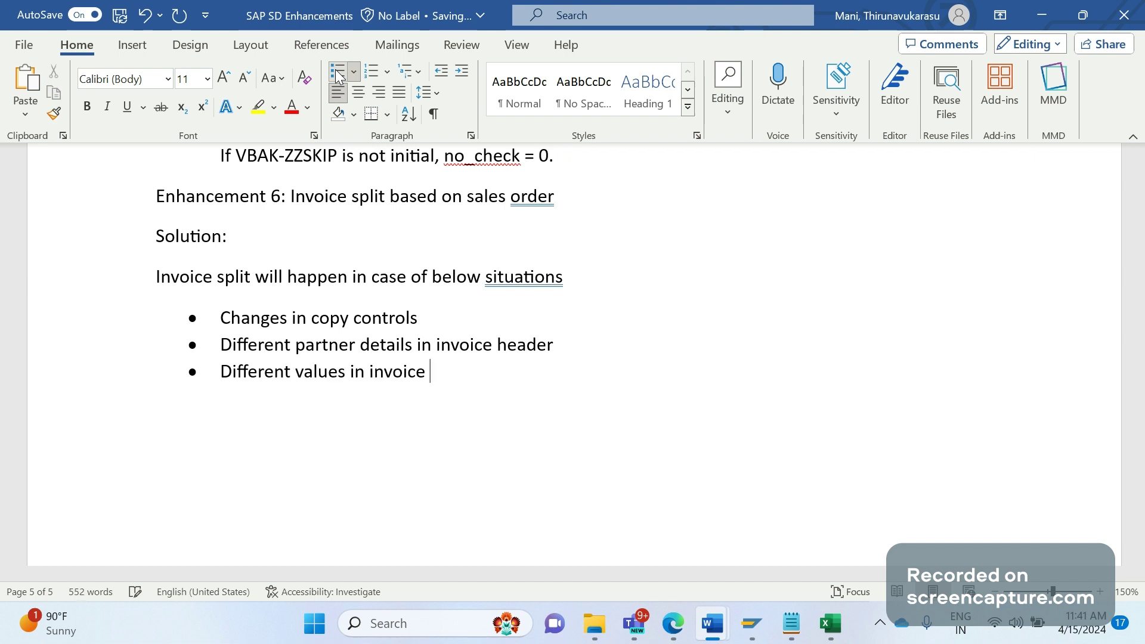
pyautogui.write('header data')
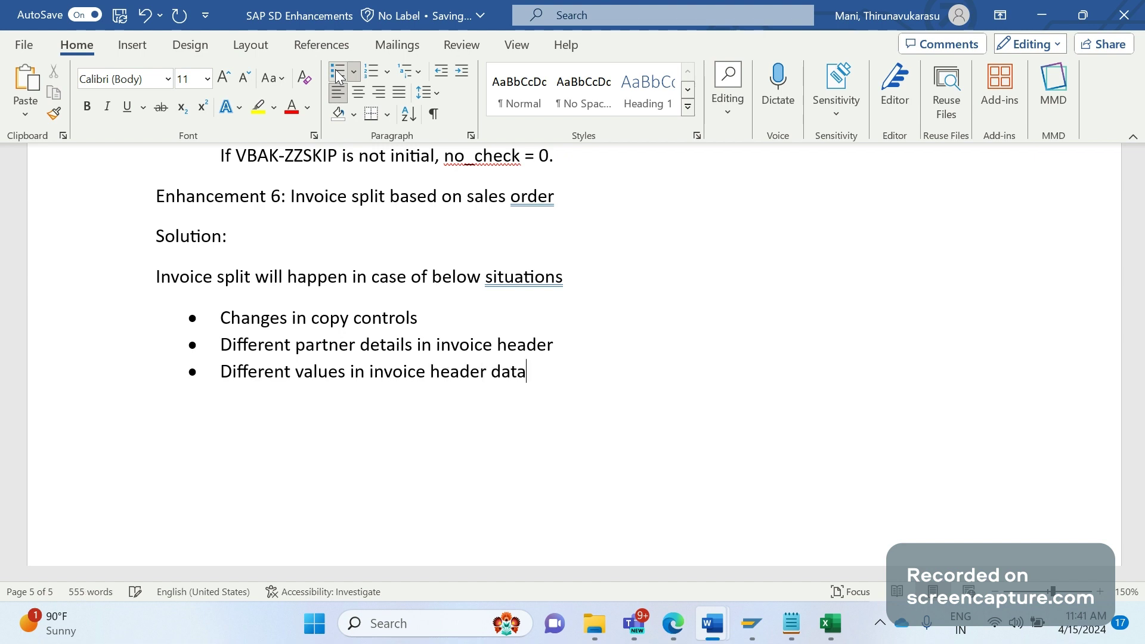
pyautogui.press('Return')
# Step: Write the fourth bullet 'Changes written data transfer routine of the control routine'
pyautogui.write('Changs')
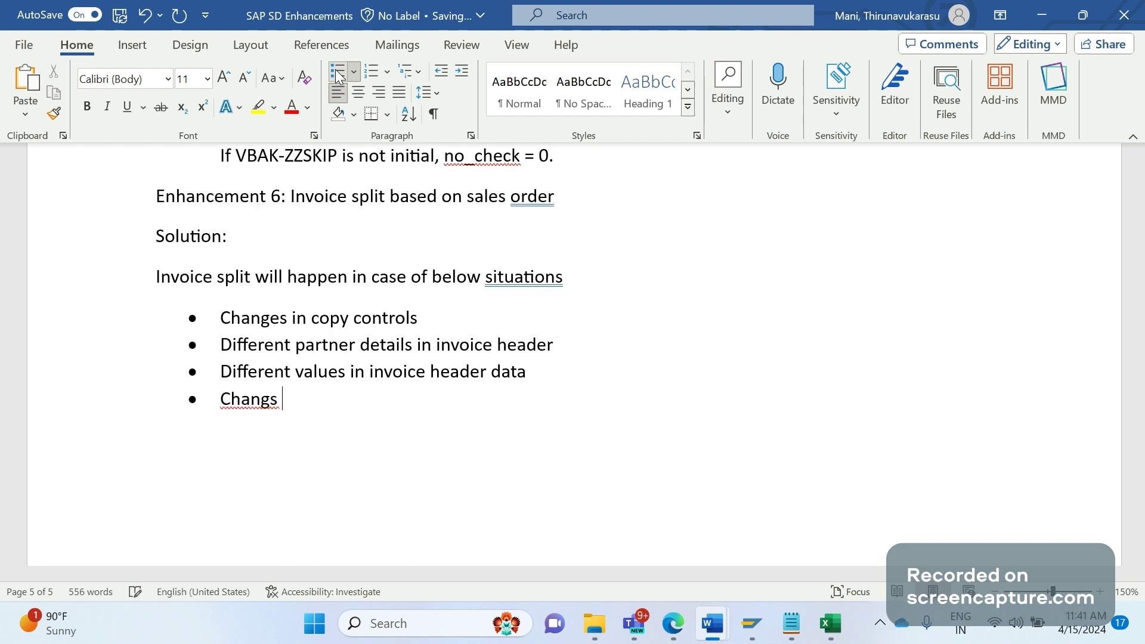
pyautogui.press('BackSpace')
pyautogui.press('BackSpace')
pyautogui.write('es written d')
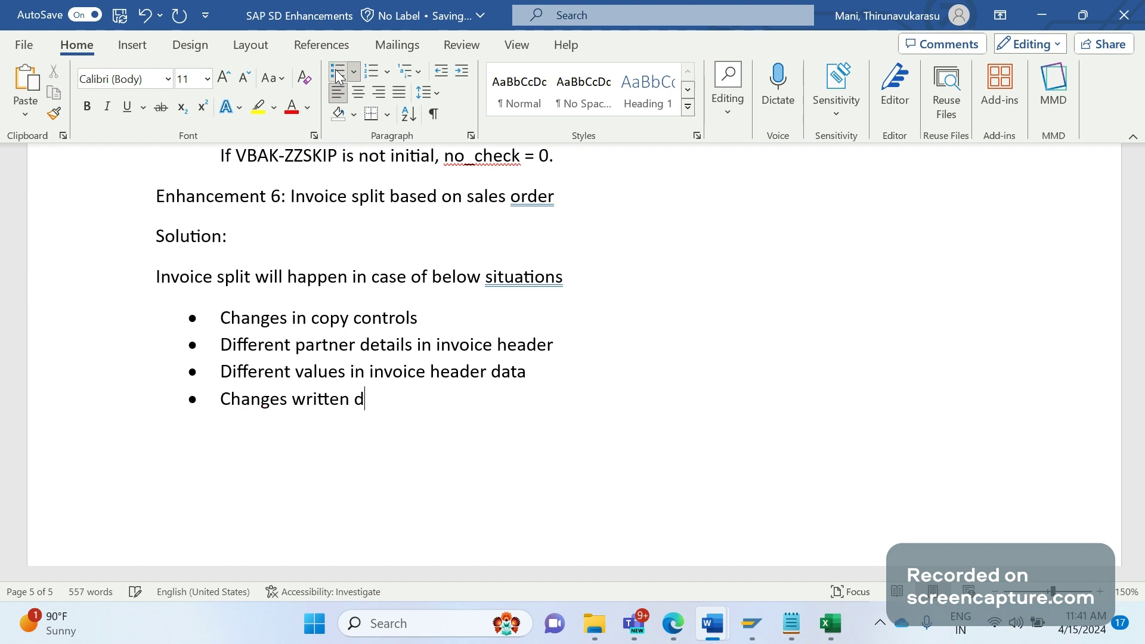
pyautogui.write('ata transfer routine of')
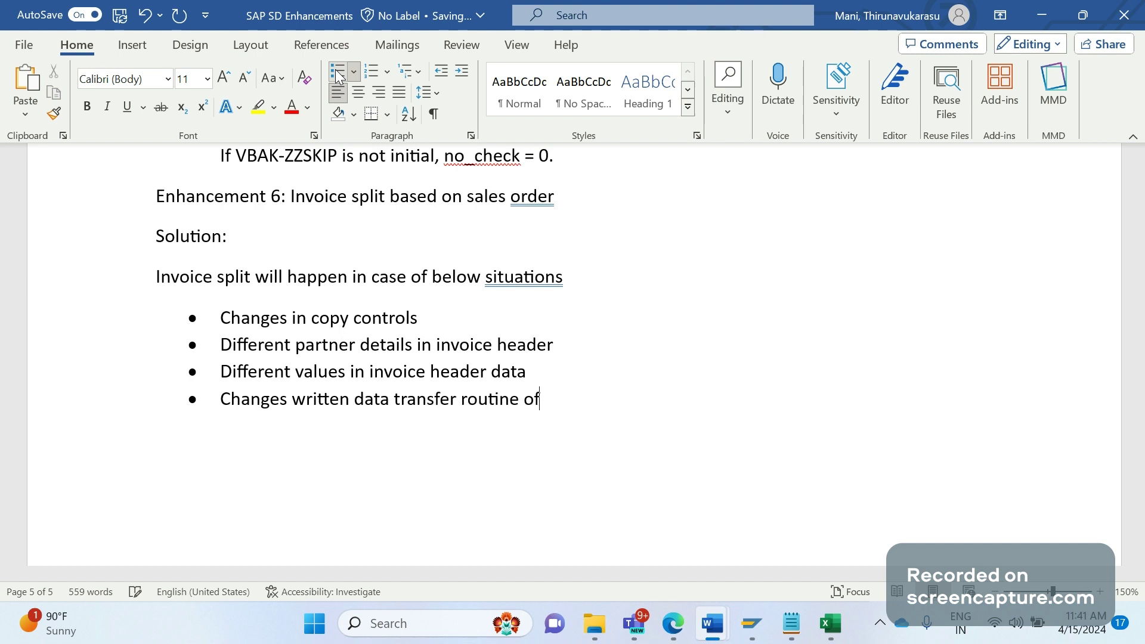
pyautogui.write(' the contro')
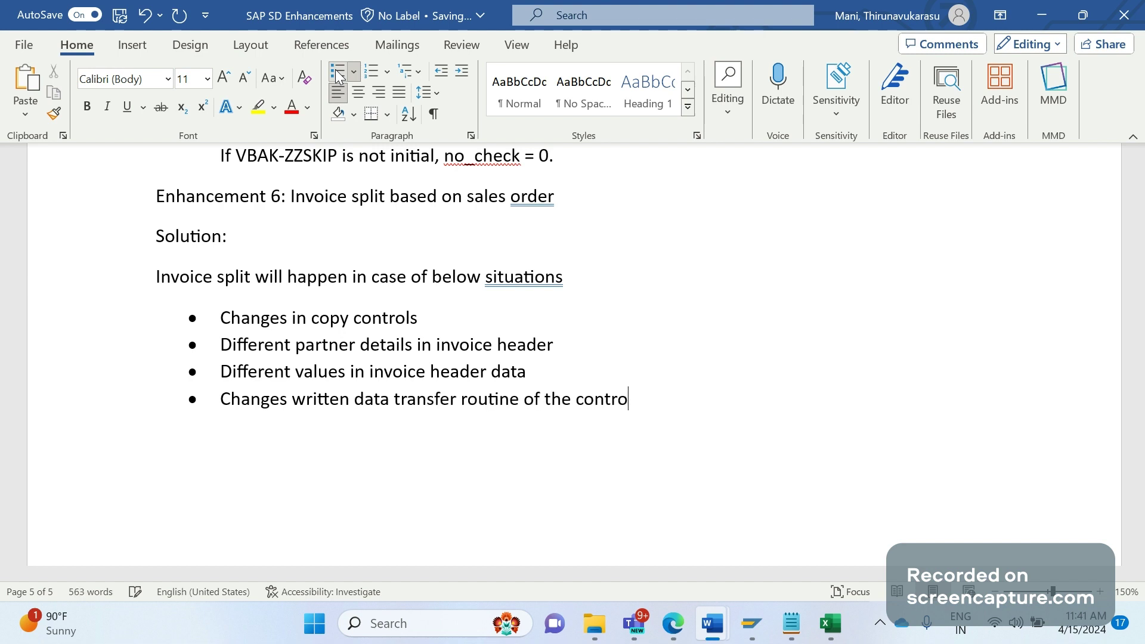
pyautogui.write('l routine')
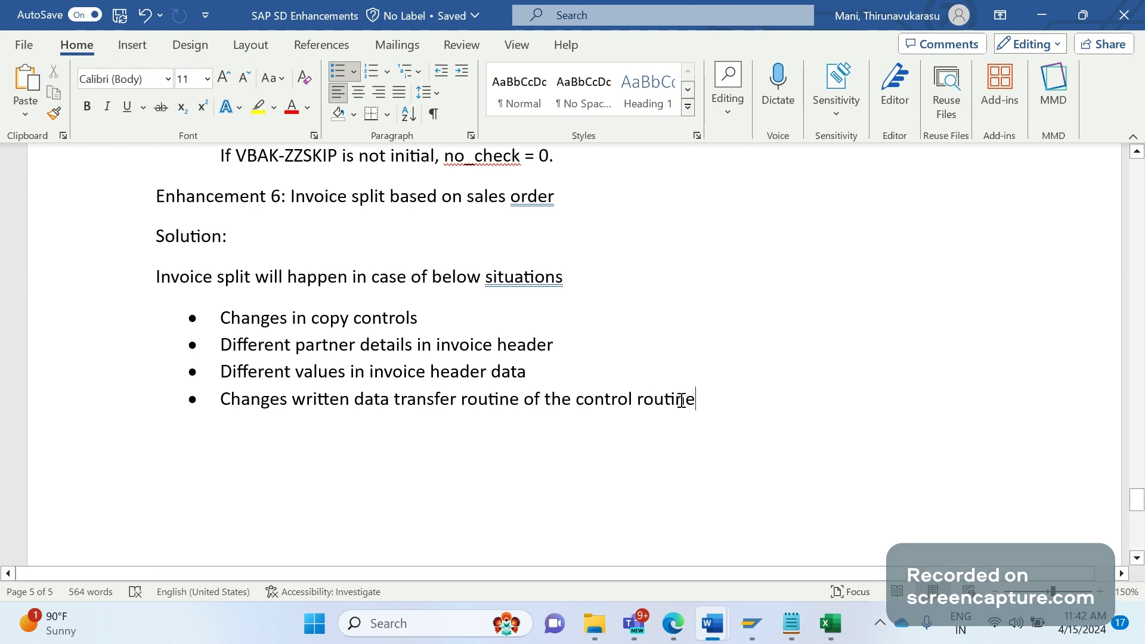
# Step: End the bulleted list with a plain paragraph after the fourth bullet
pyautogui.moveTo(682, 401); pyautogui.dragTo(438, 345)
pyautogui.click(465, 391)
pyautogui.click(717, 405)
pyautogui.press('Return')
pyautogui.press('BackSpace')
pyautogui.press('BackSpace')
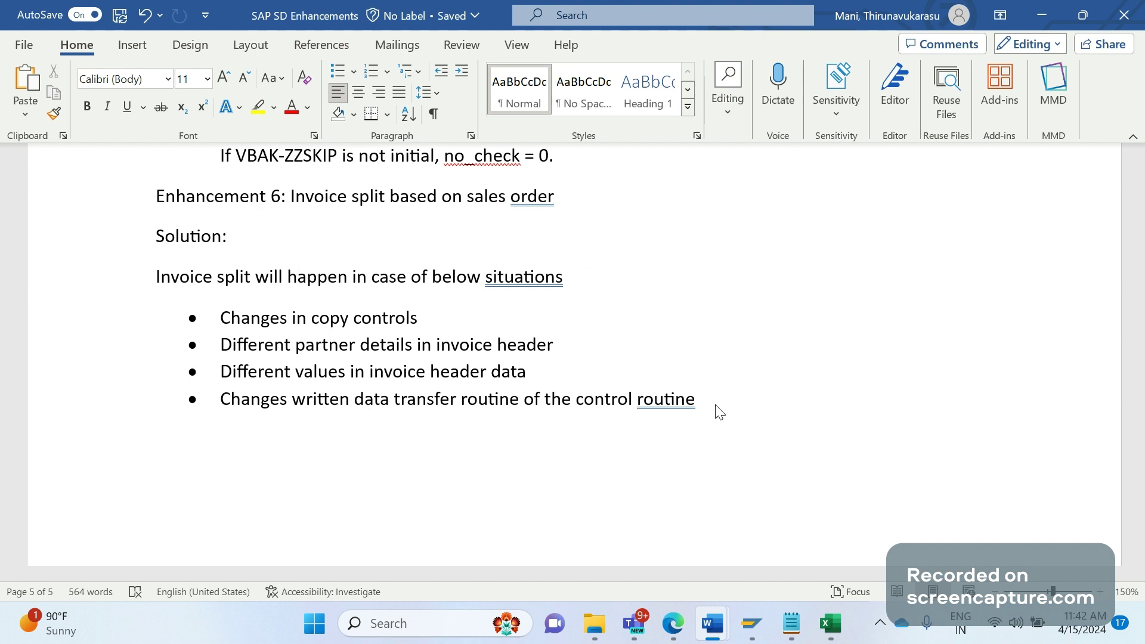
# Step: Write the sentence 'Split won't happen in case of below value changes' and start a new paragraph
pyautogui.write('Split won')
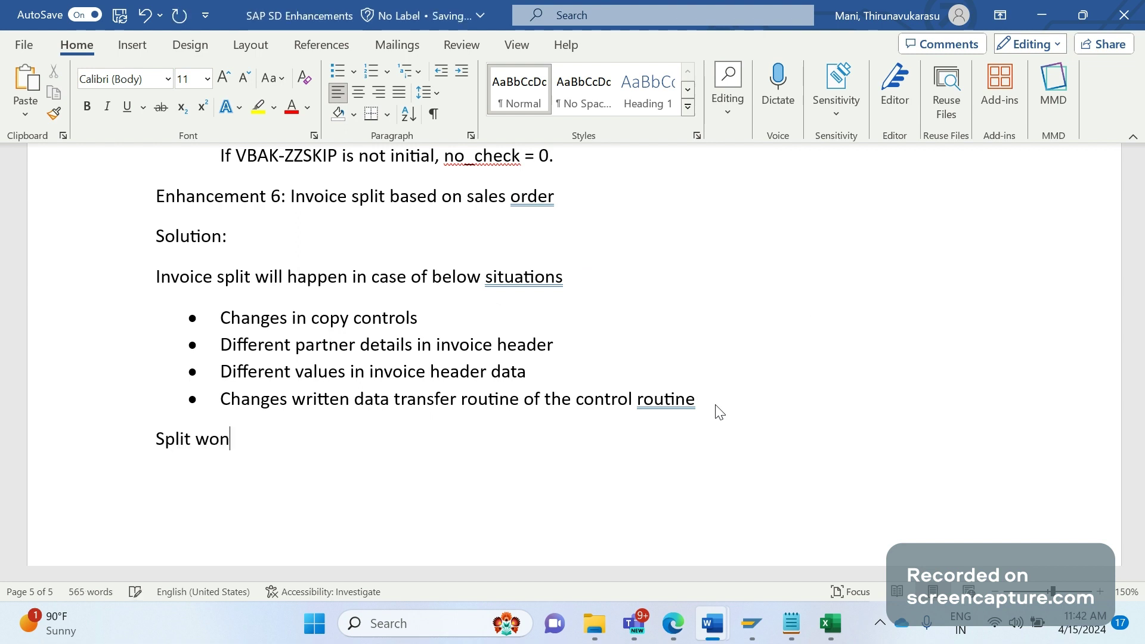
pyautogui.write("'t happen in case o")
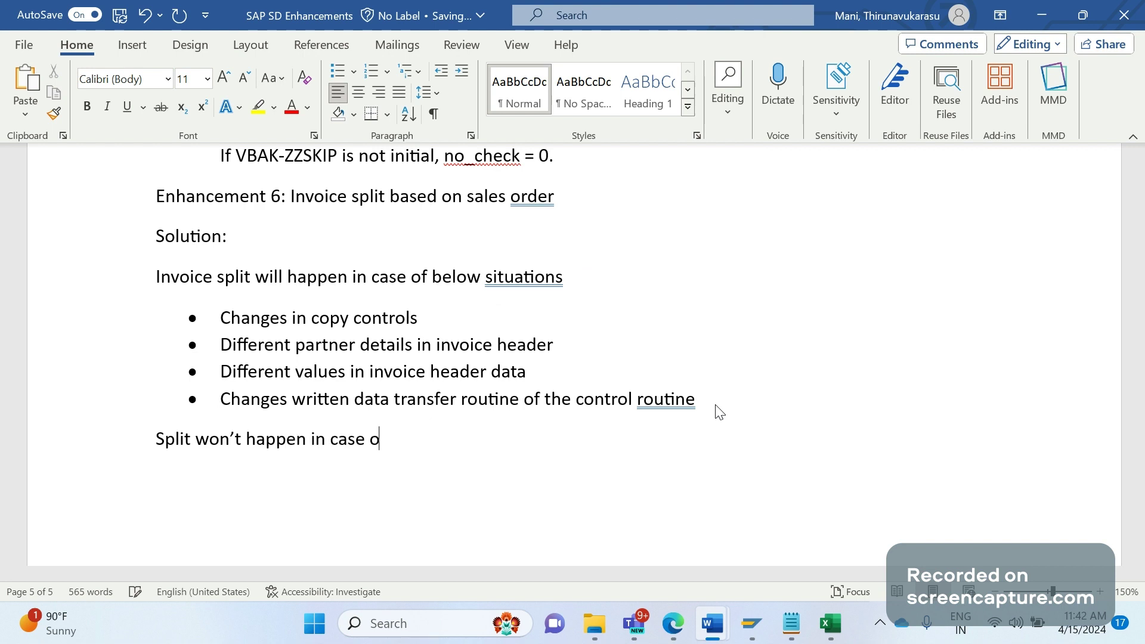
pyautogui.write('f below v')
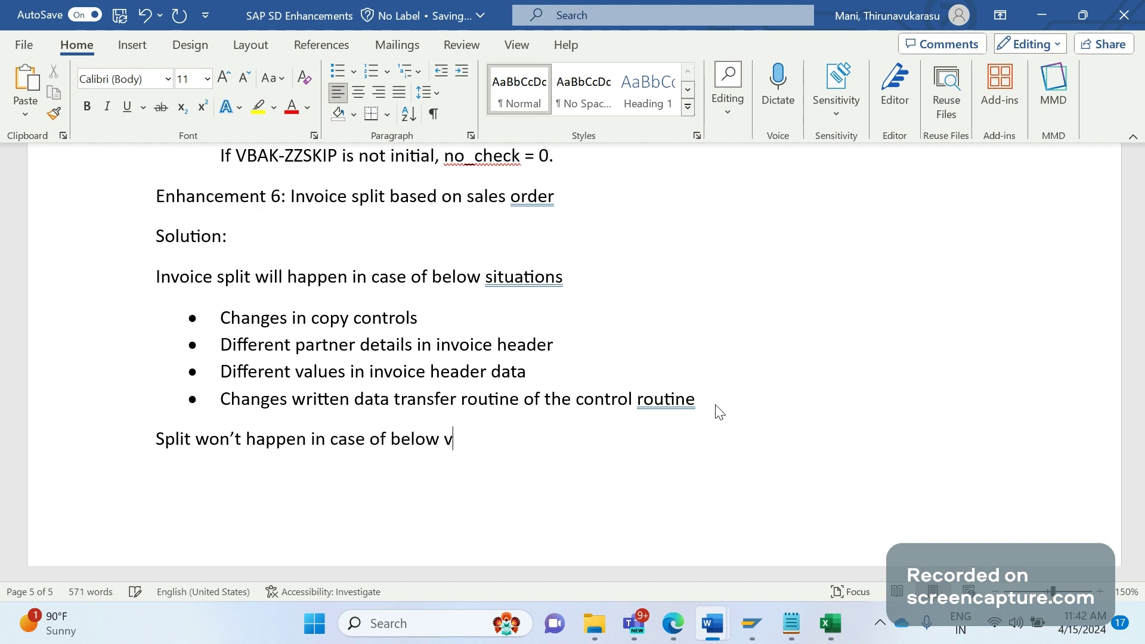
pyautogui.write('alue chang')
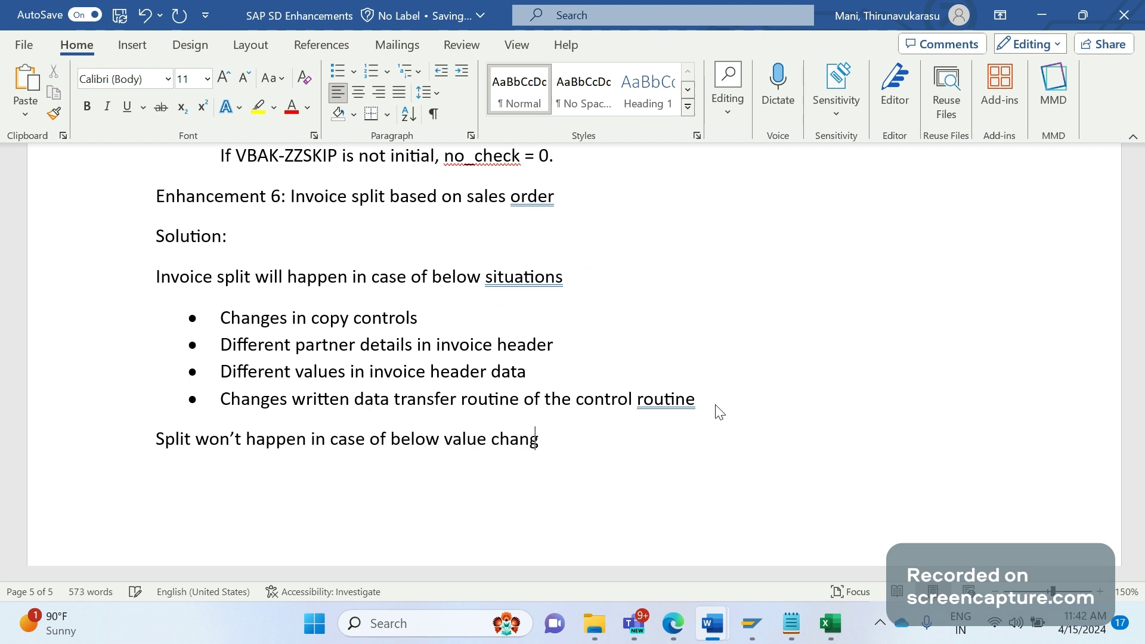
pyautogui.write('es')
pyautogui.press('Return')
# Step: Start a bulleted list with 'ERDAT - created on', correcting the field name
pyautogui.click(338, 70)
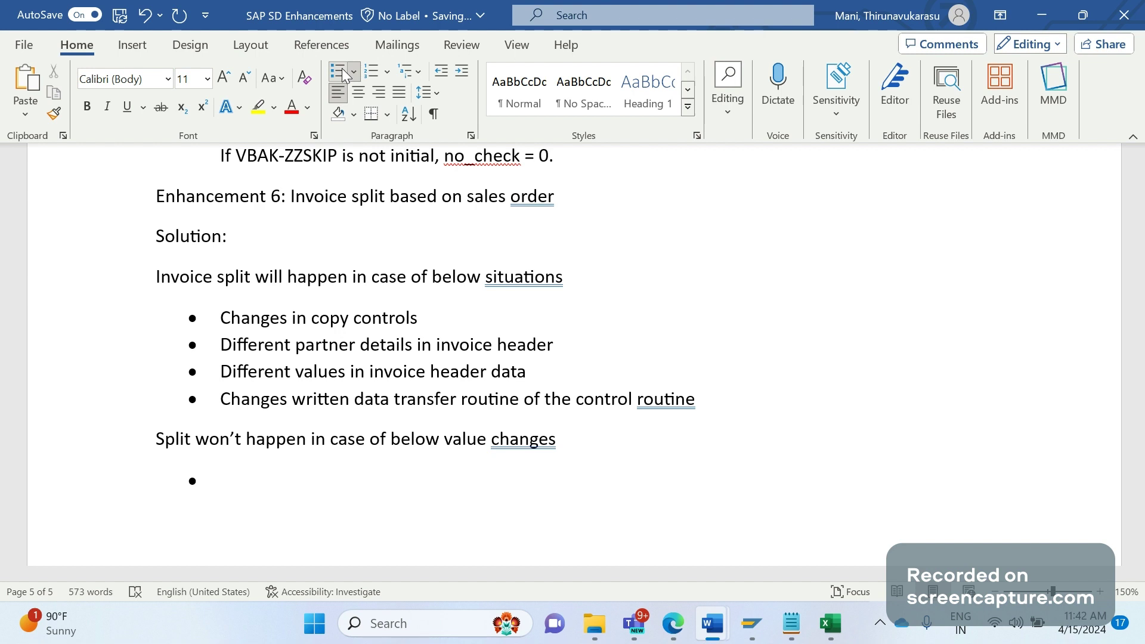
pyautogui.write('ERDDAT -')
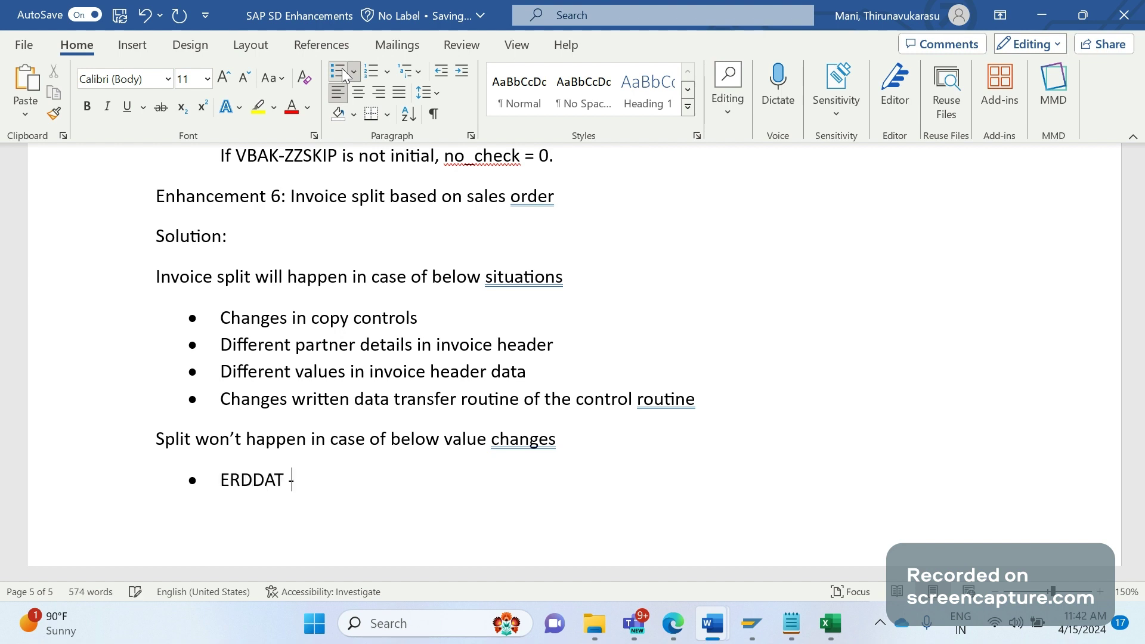
pyautogui.write(' created one')
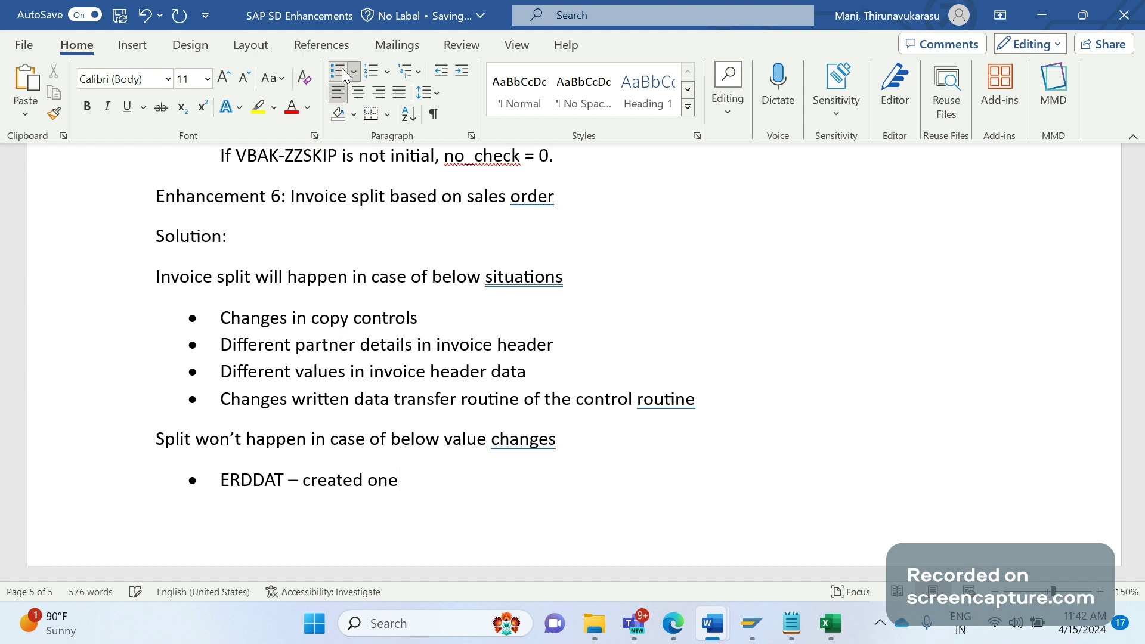
pyautogui.press('BackSpace')
pyautogui.press('Return')
pyautogui.click(253, 477)
pyautogui.press('BackSpace')
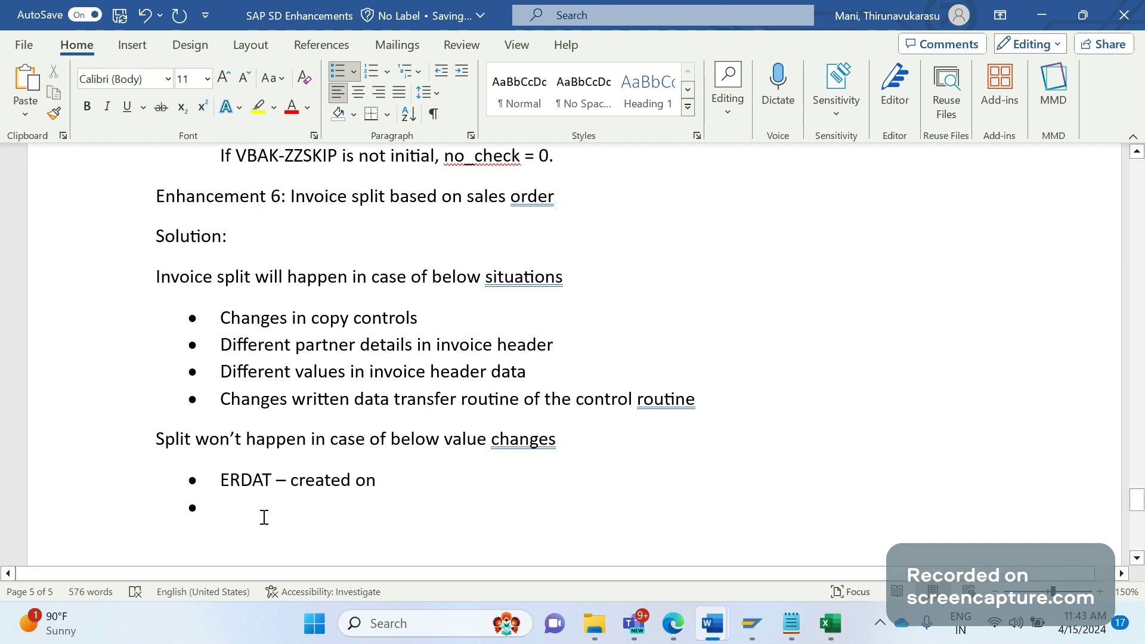
# Step: Add bullets 'ERNAM - created by', 'AEDAT - Changed on' and 'VBELN - invoice number'
pyautogui.click(244, 507)
pyautogui.write('er')
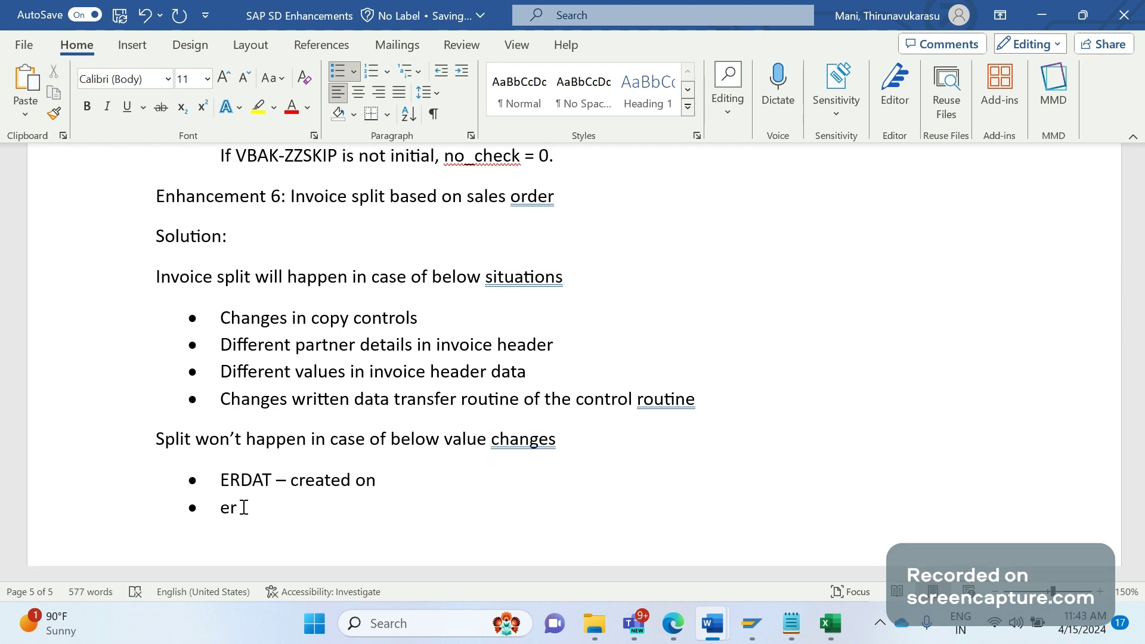
pyautogui.press('BackSpace')
pyautogui.press('BackSpace')
pyautogui.write('ERNAM - ')
pyautogui.write('created by')
pyautogui.press('Return')
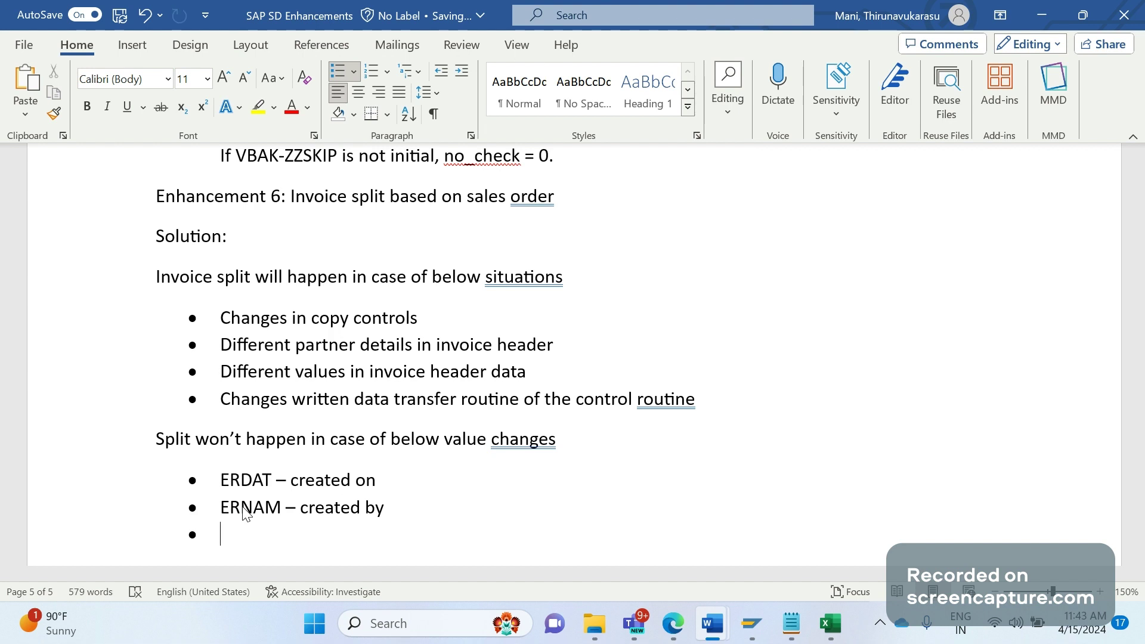
pyautogui.write('AEDAT - Change')
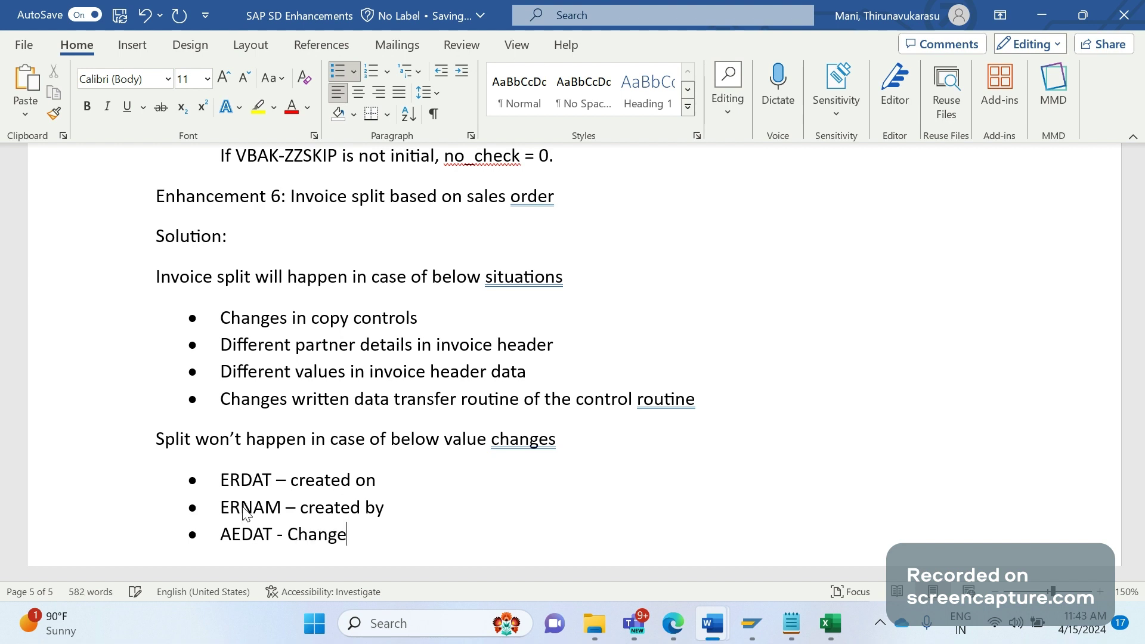
pyautogui.write('d on')
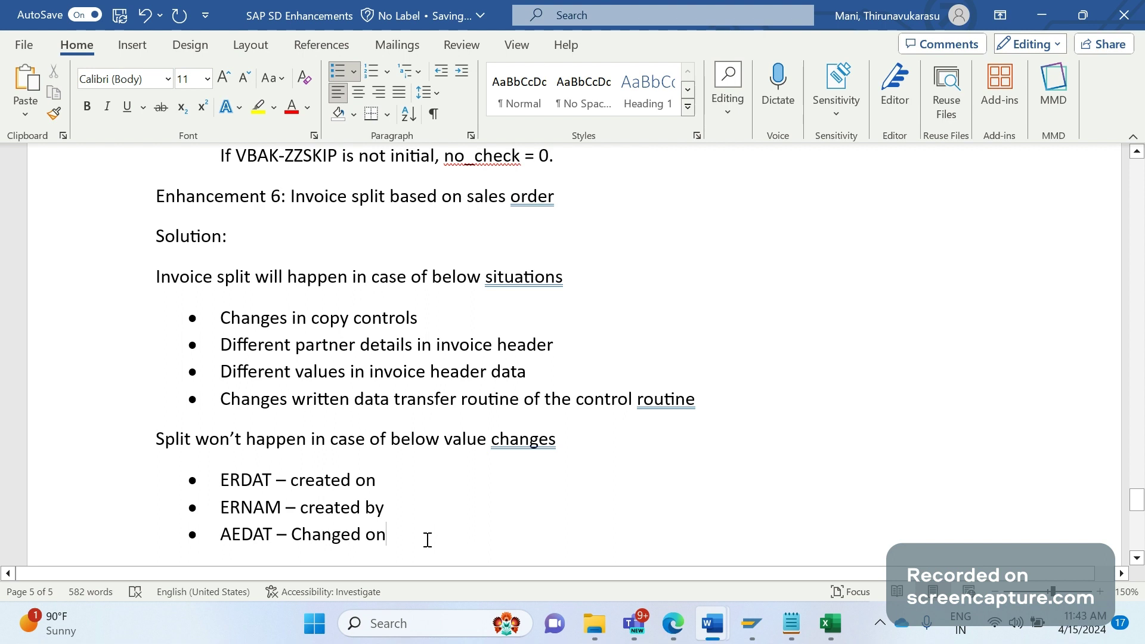
pyautogui.press('Return')
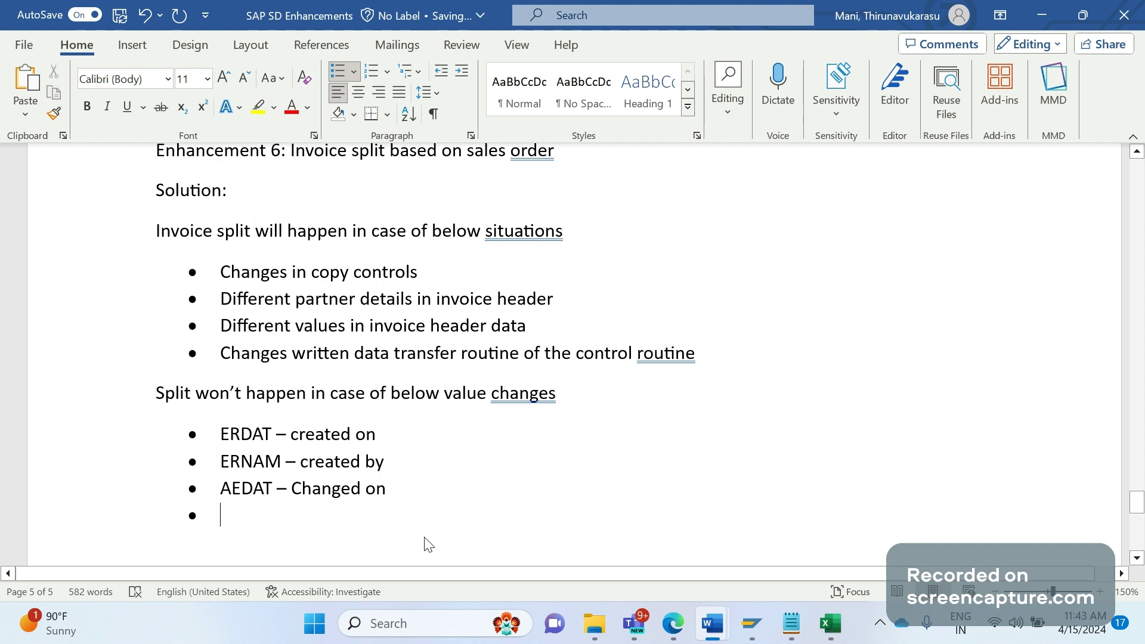
pyautogui.write('V')
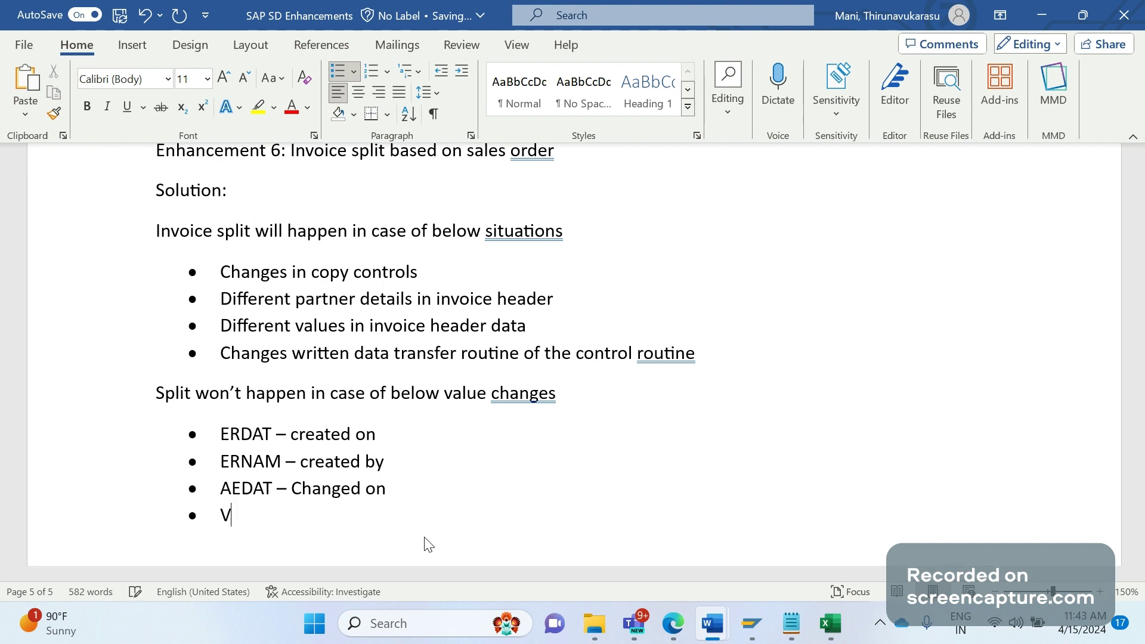
pyautogui.write('BELN -')
pyautogui.write(' invoice number')
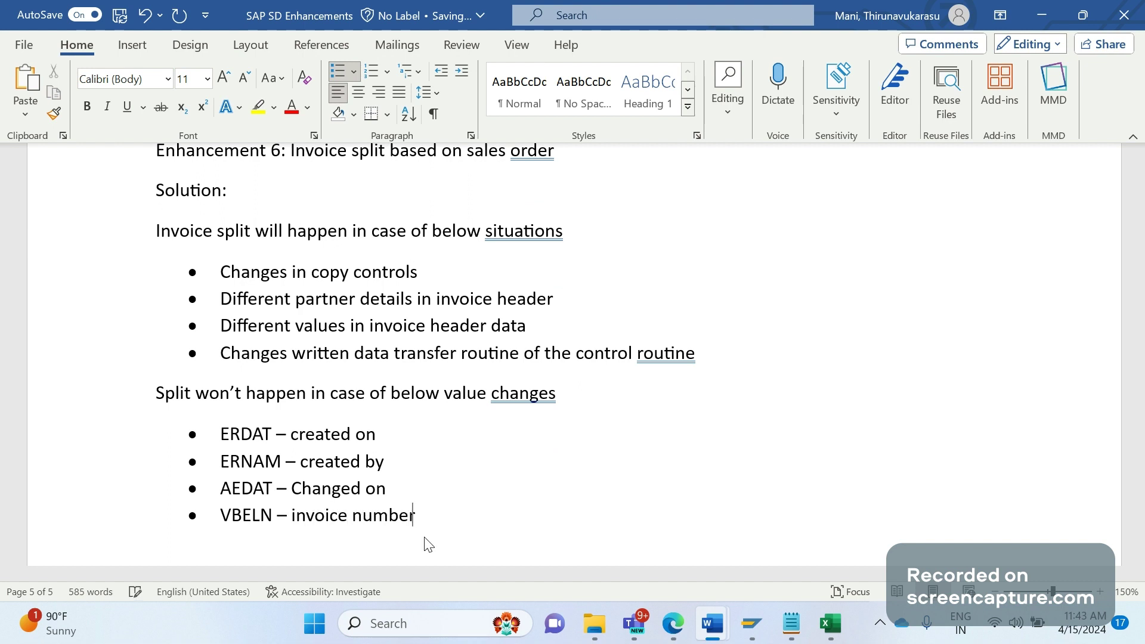
# Step: Add bullets for NETWR (net value) and 'KNUMV - pricing document condition field'
pyautogui.press('Return')
pyautogui.write('NETWR - N')
pyautogui.press('BackSpace')
pyautogui.write('Net valu')
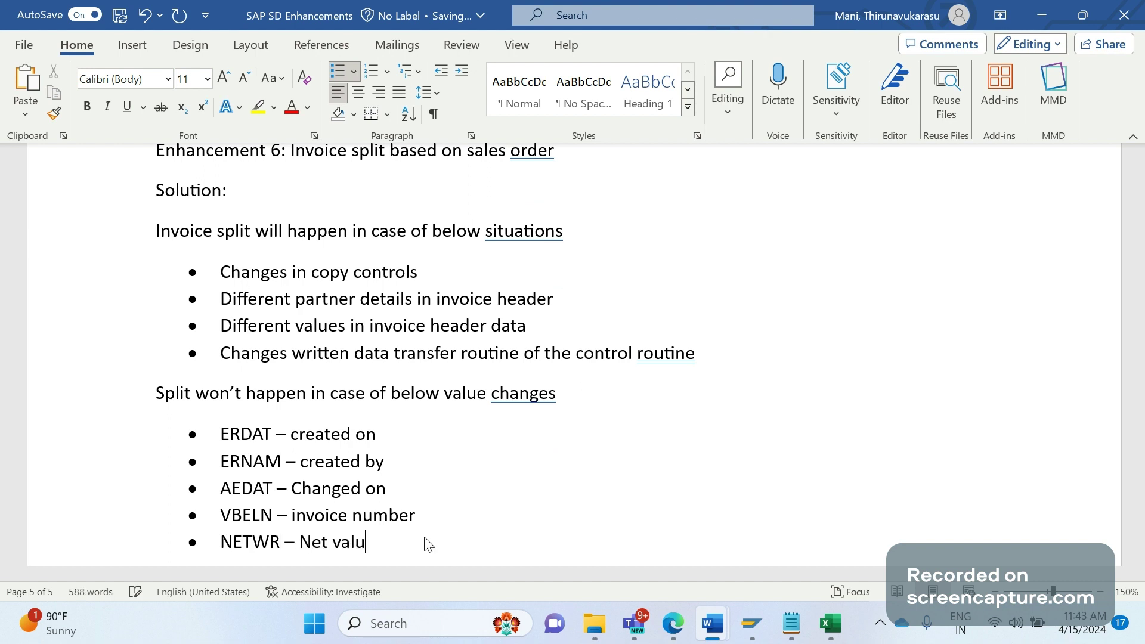
pyautogui.press('Return')
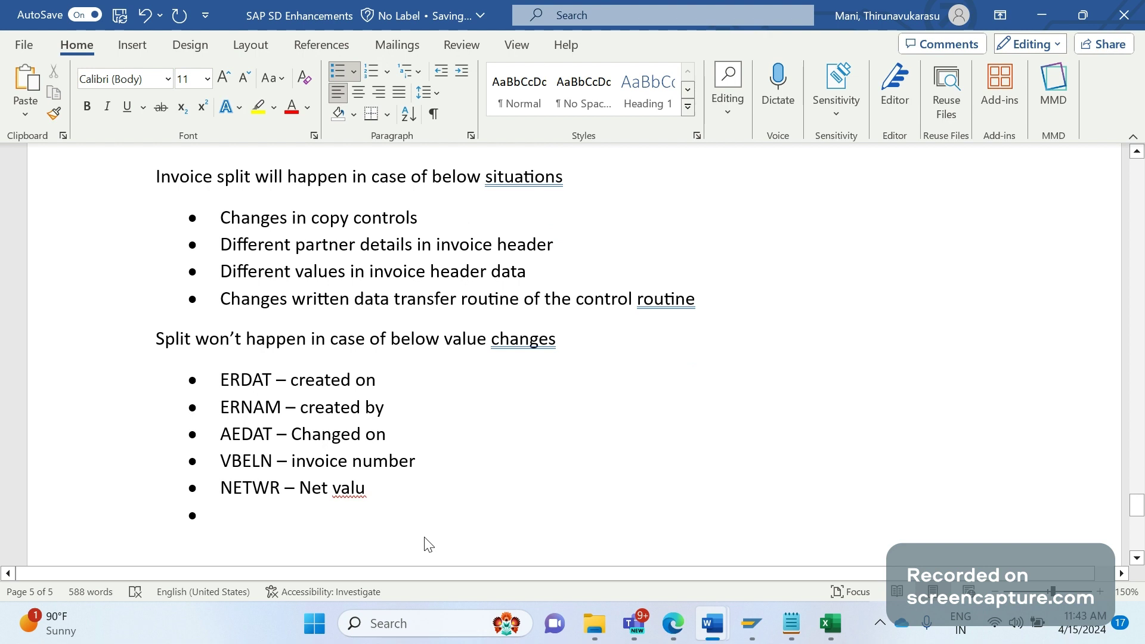
pyautogui.write('KNUMV')
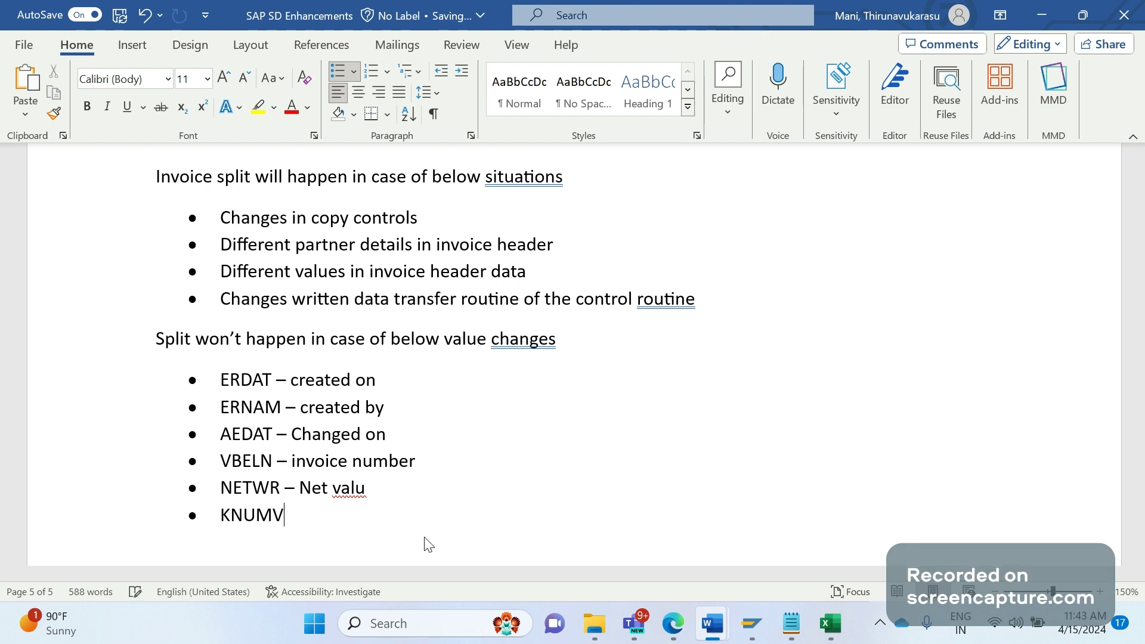
pyautogui.write('-')
pyautogui.press('BackSpace')
pyautogui.press('BackSpace')
pyautogui.write('- p')
pyautogui.write('ricing ')
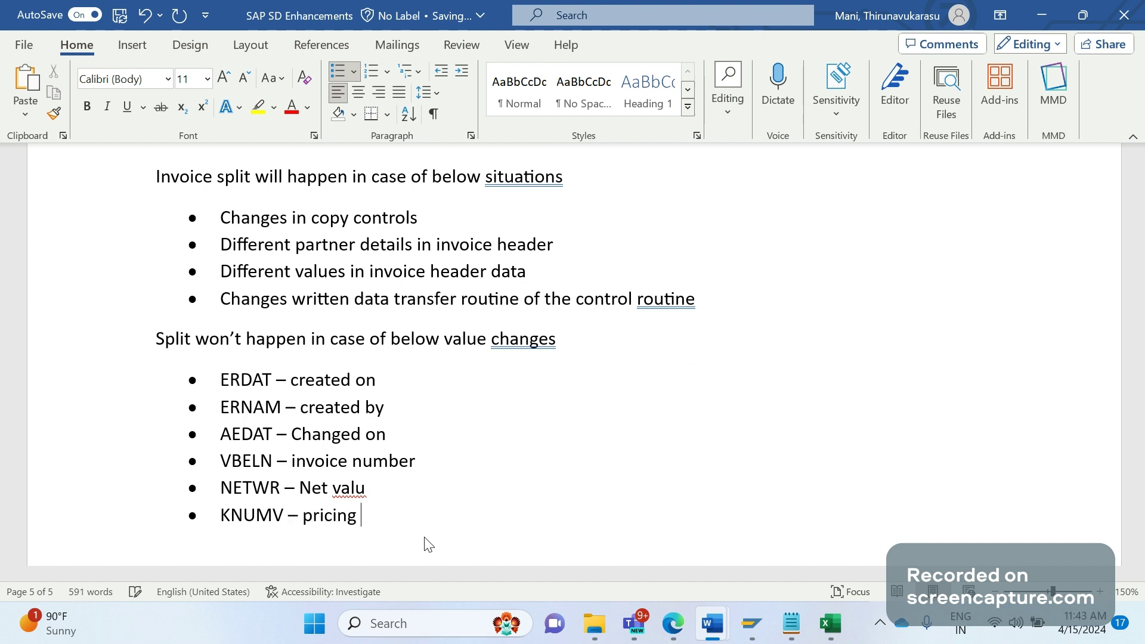
pyautogui.write('document condition f')
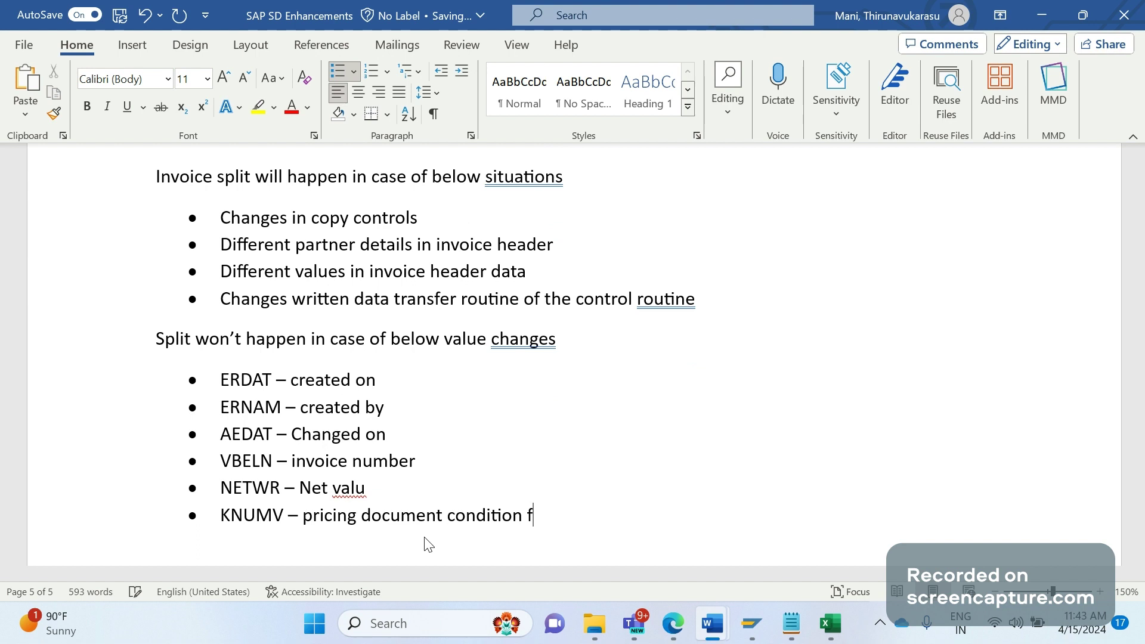
pyautogui.write('ield')
# Step: Add bullets 'ERZET - Time' and 'BELNR - Document number', then begin an 'RFBSK -' bullet
pyautogui.press('Return')
pyautogui.write('ERZET -')
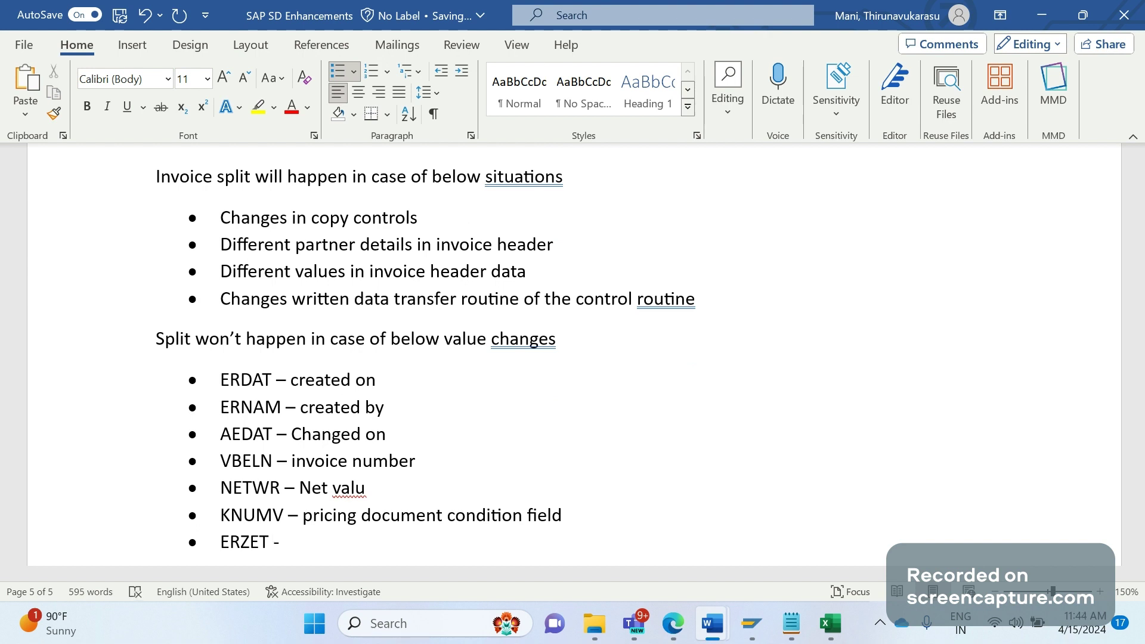
pyautogui.write(' Time')
pyautogui.press('Return')
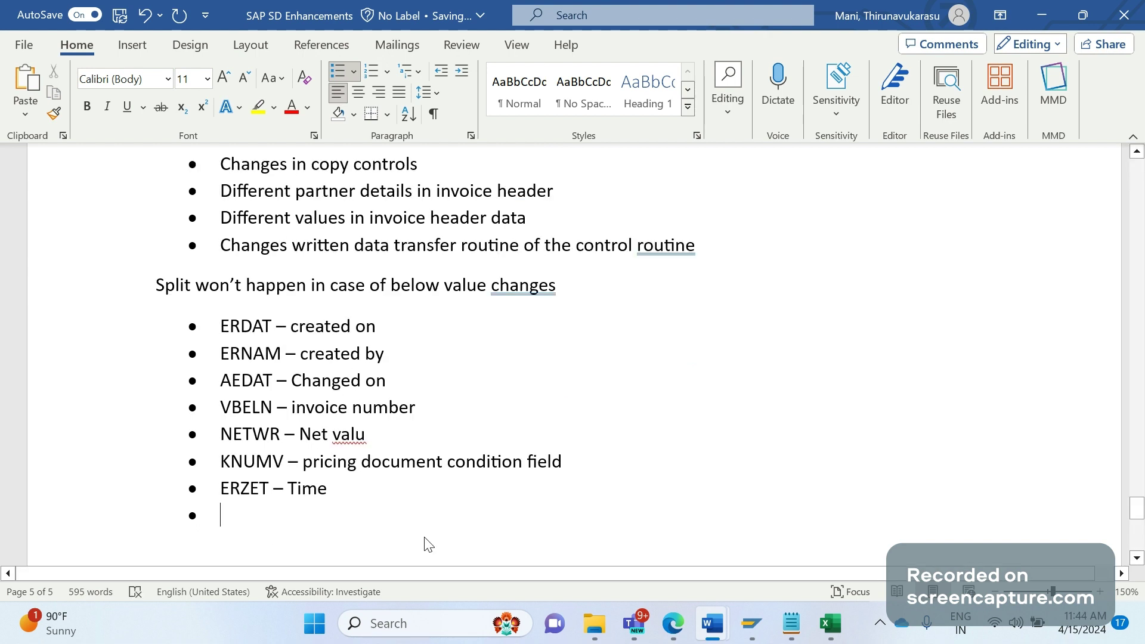
pyautogui.write('BE')
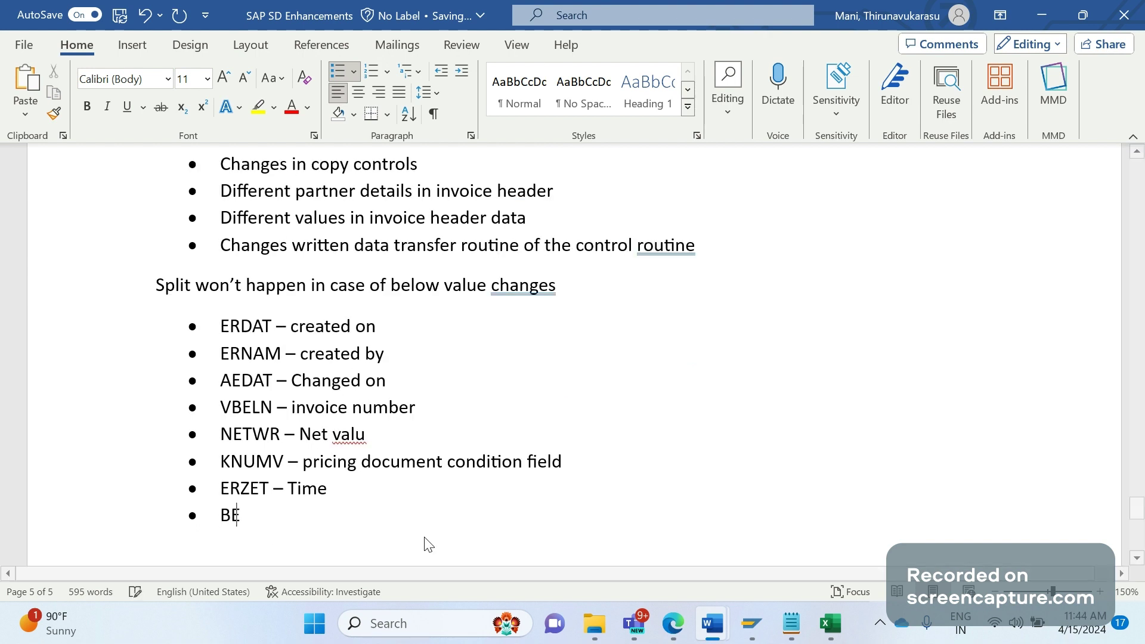
pyautogui.write('LNR - ')
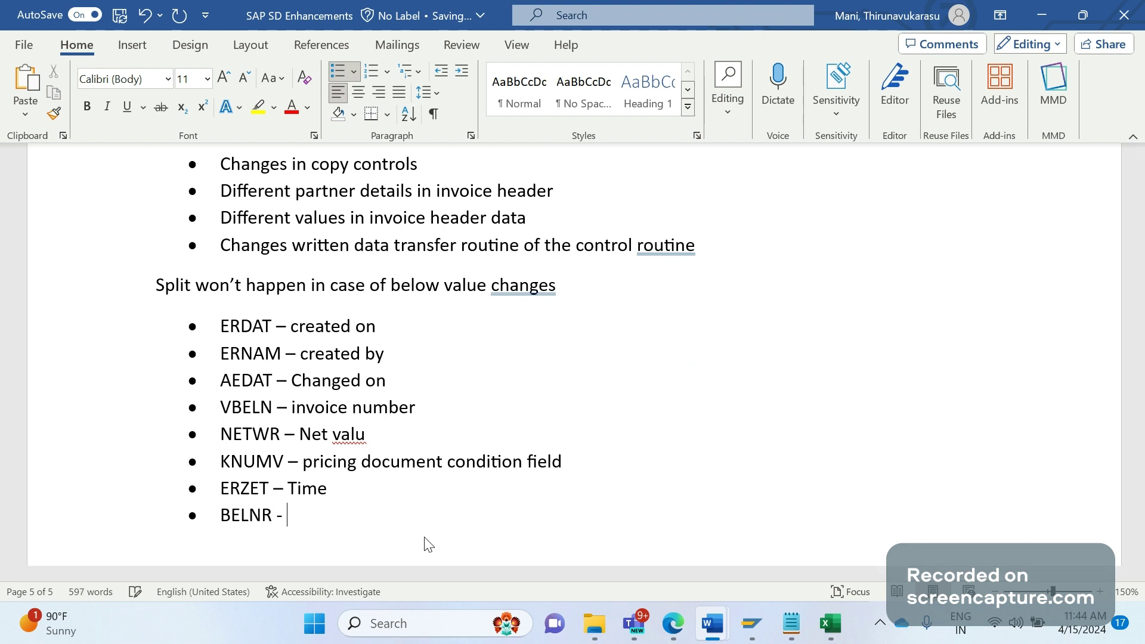
pyautogui.write('DOC')
pyautogui.press('BackSpace')
pyautogui.press('BackSpace')
pyautogui.write('c')
pyautogui.press('BackSpace')
pyautogui.write('ocument number')
pyautogui.press('Return')
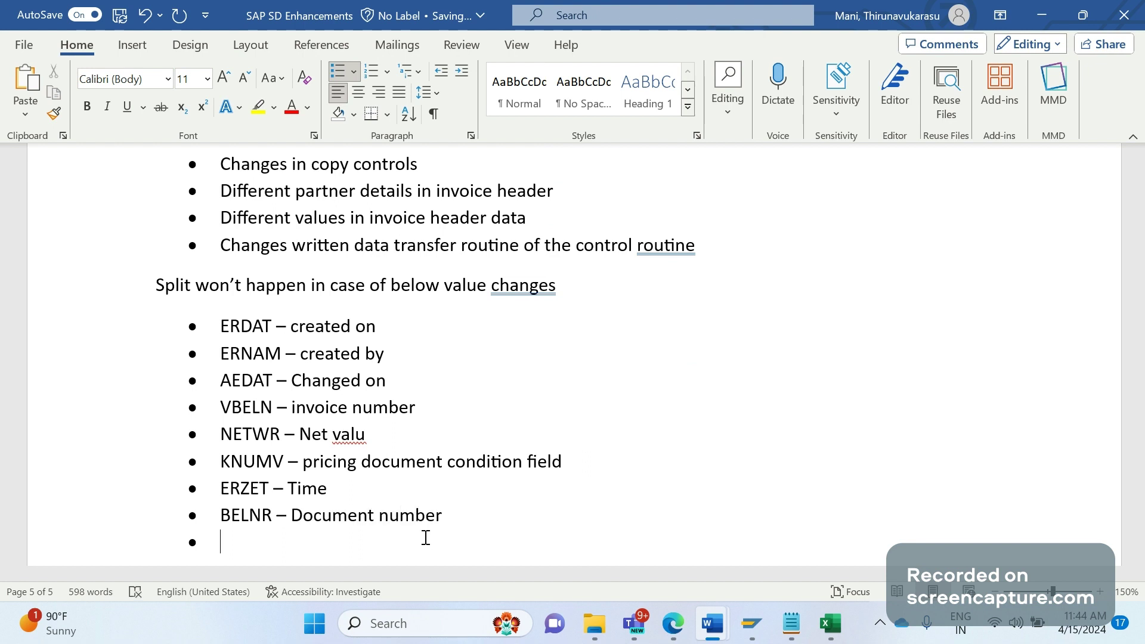
pyautogui.write('RFBSK -')
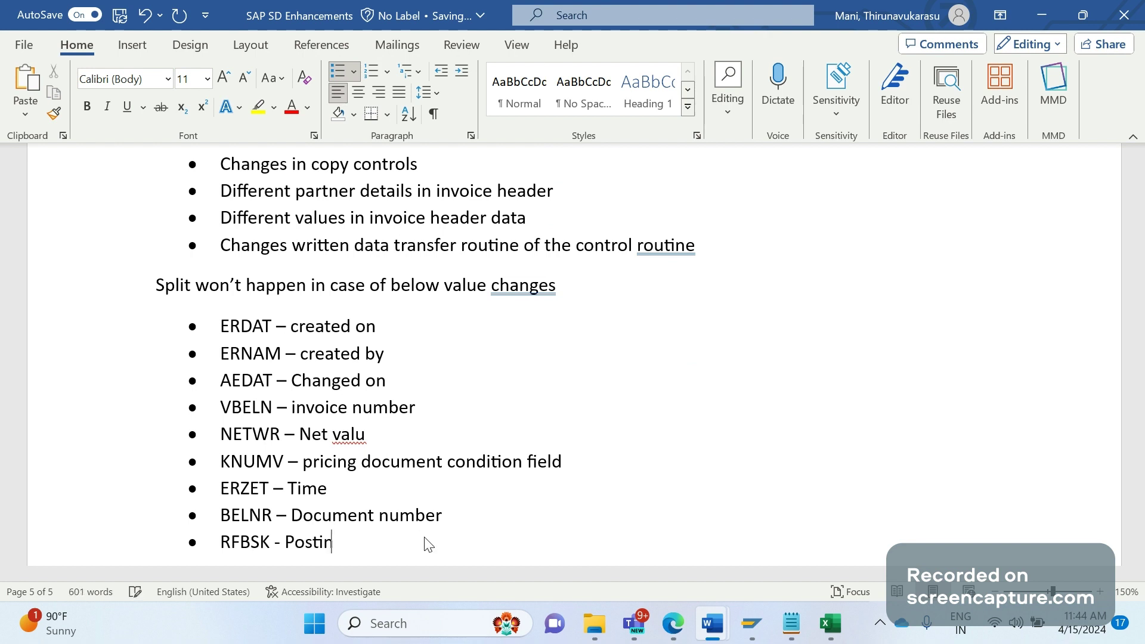
# Step: Complete the RFBSK 'Posting status' bullet and add 'SFAKN - Cancelling billing doc'
pyautogui.write('g status')
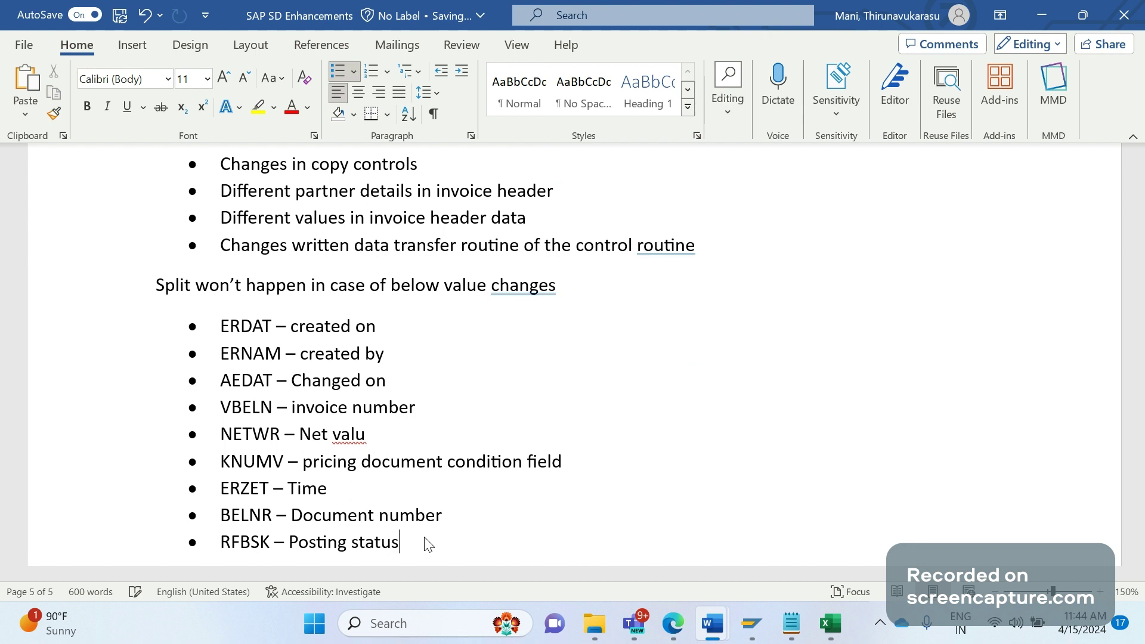
pyautogui.press('Return')
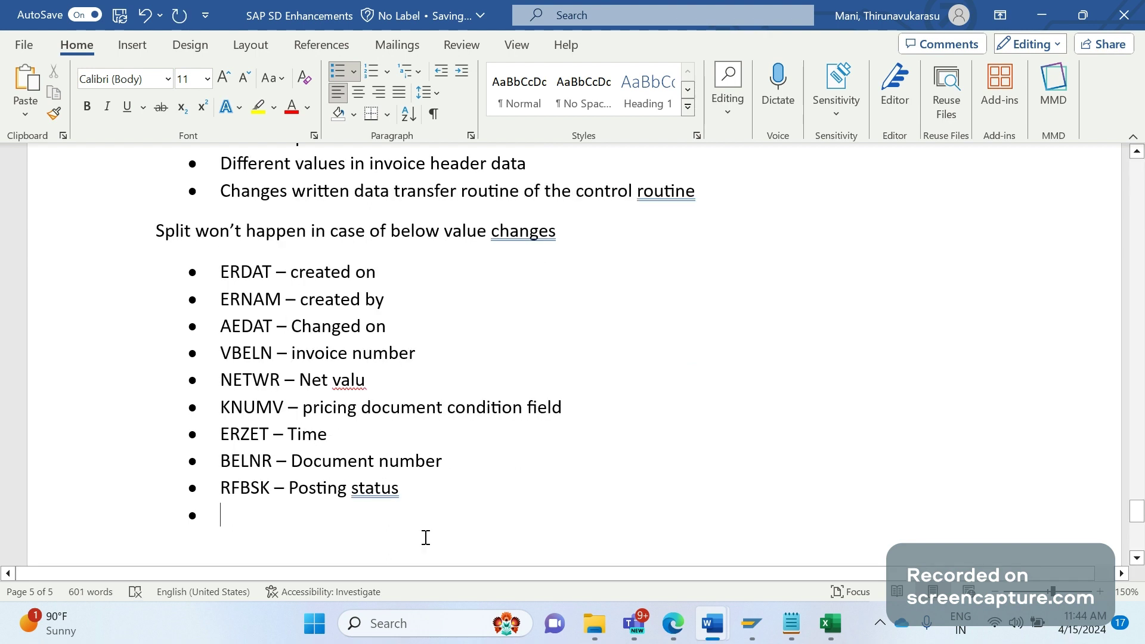
pyautogui.write('S')
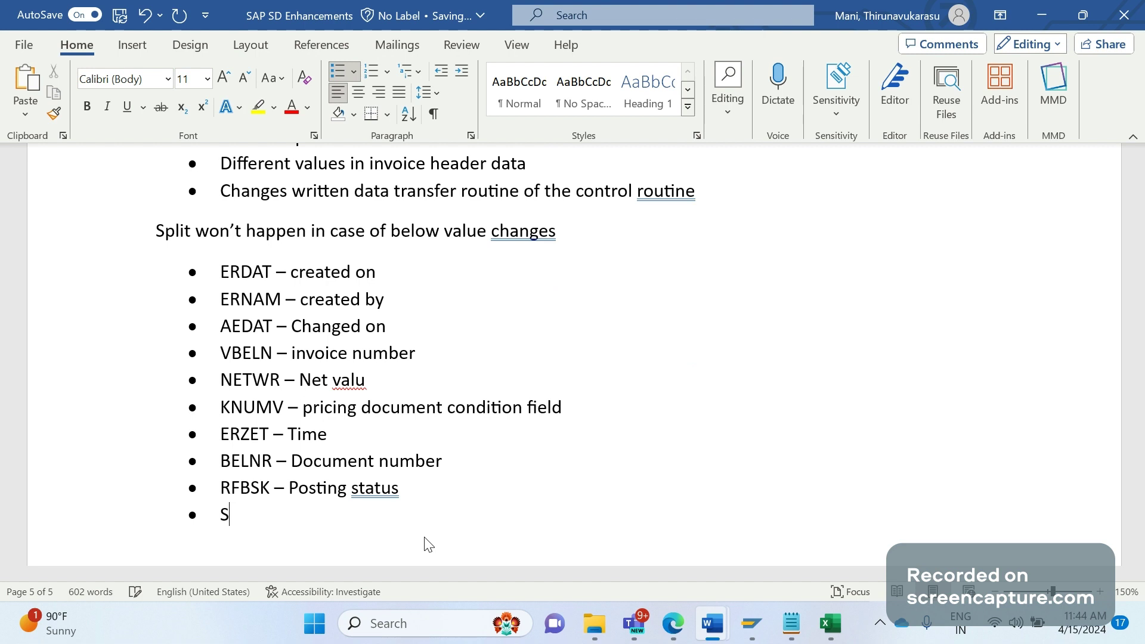
pyautogui.write('FAKN - Cance')
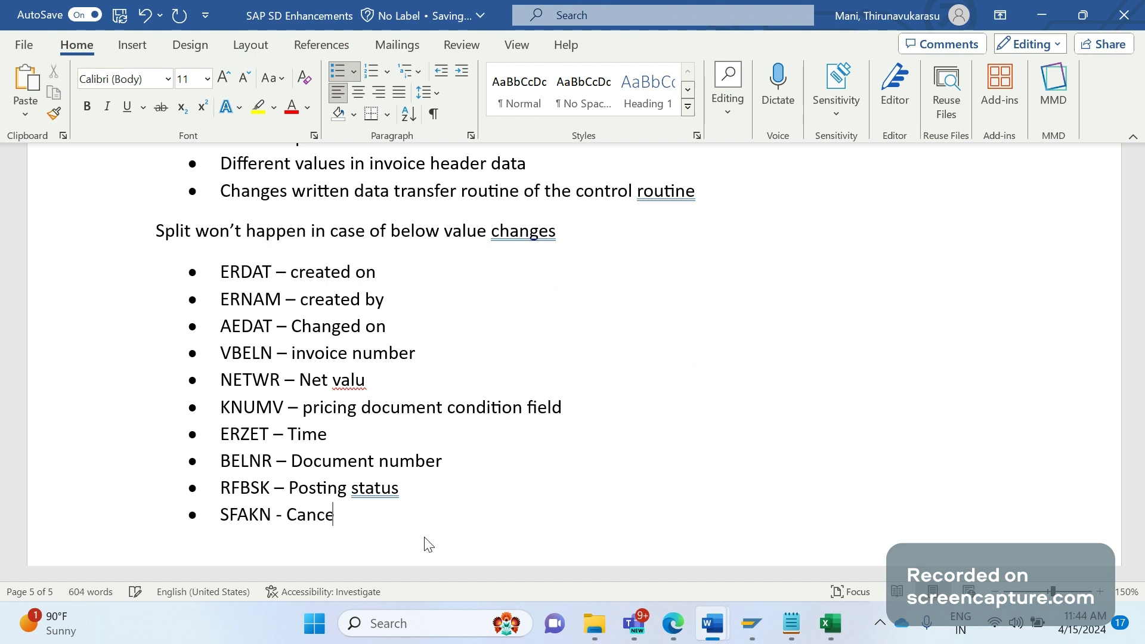
pyautogui.write('lling')
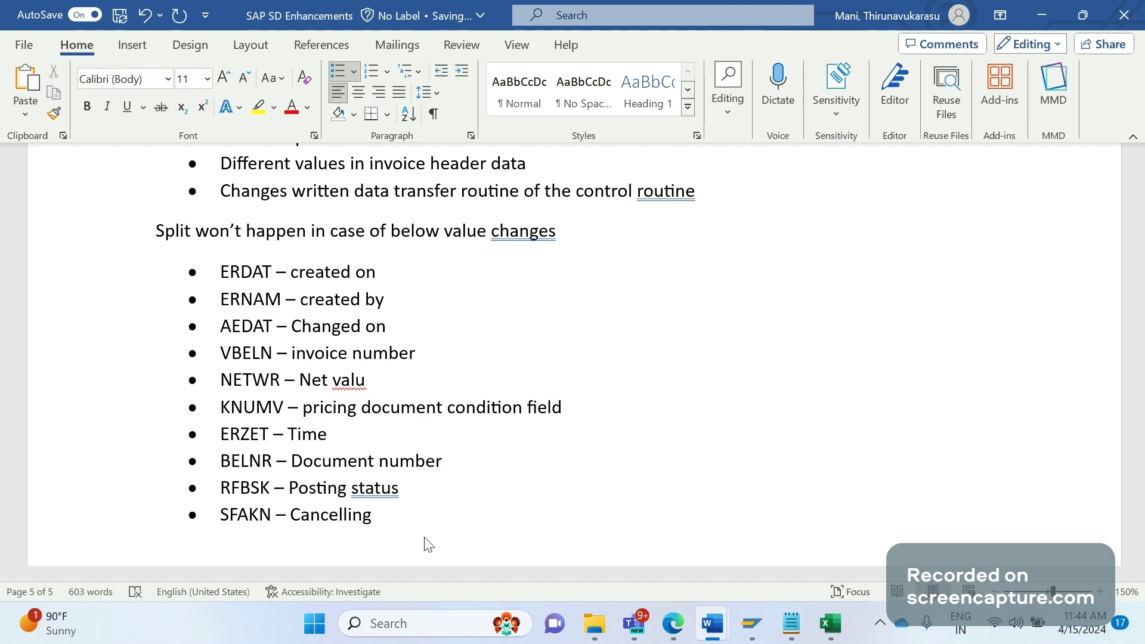
pyautogui.write('billing doc')
# Step: Add bullets 'MWBSK - Account key' and 'FKTYP - Billing category', correcting typos, plus an empty bullet
pyautogui.press('Return')
pyautogui.write('MWBSK -')
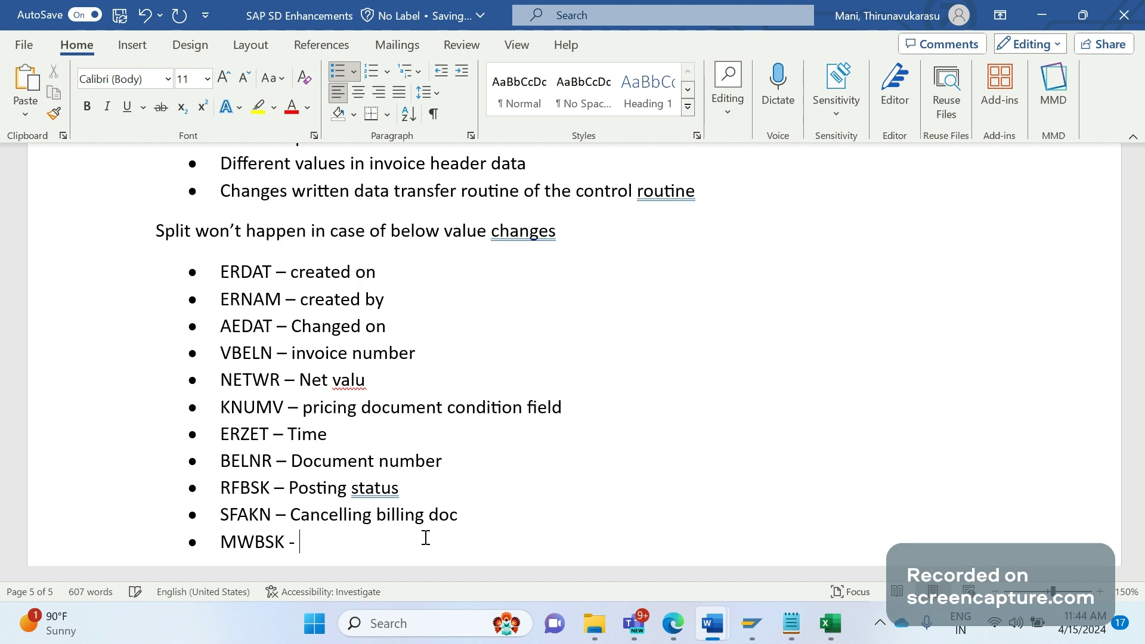
pyautogui.write(' Account key')
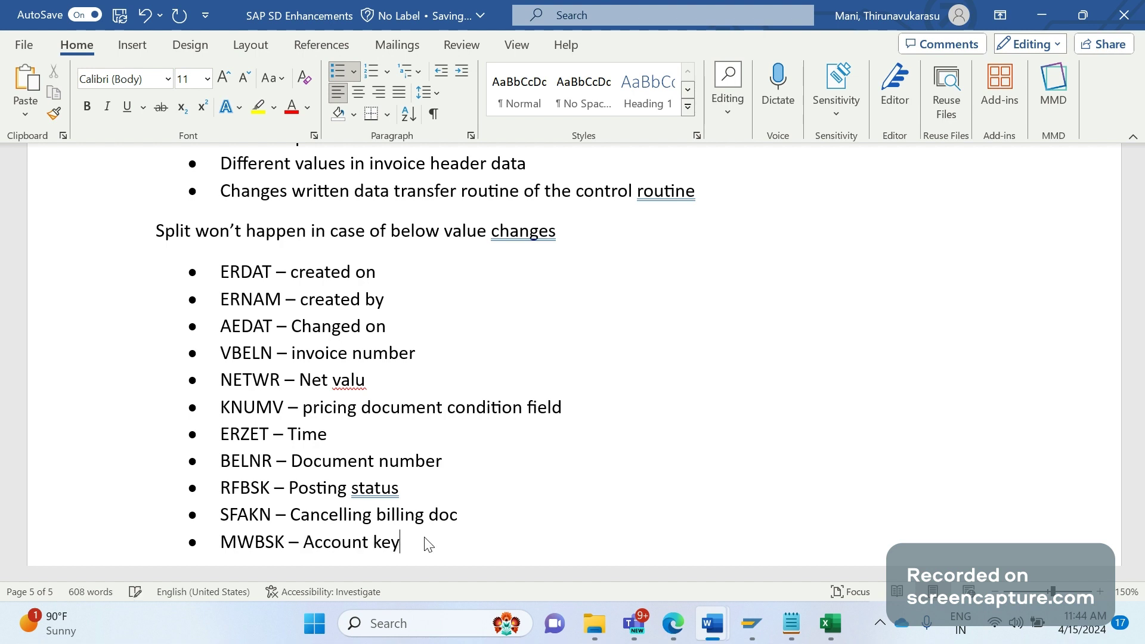
pyautogui.press('Return')
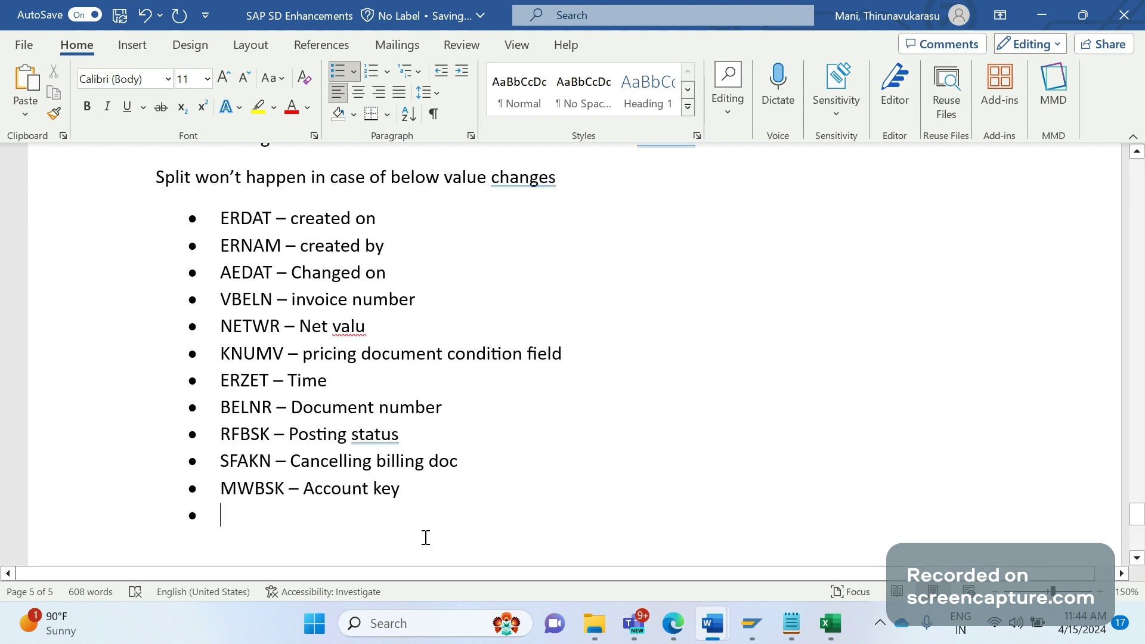
pyautogui.write('FKR')
pyautogui.press('BackSpace')
pyautogui.press('BackSpace')
pyautogui.write('TY')
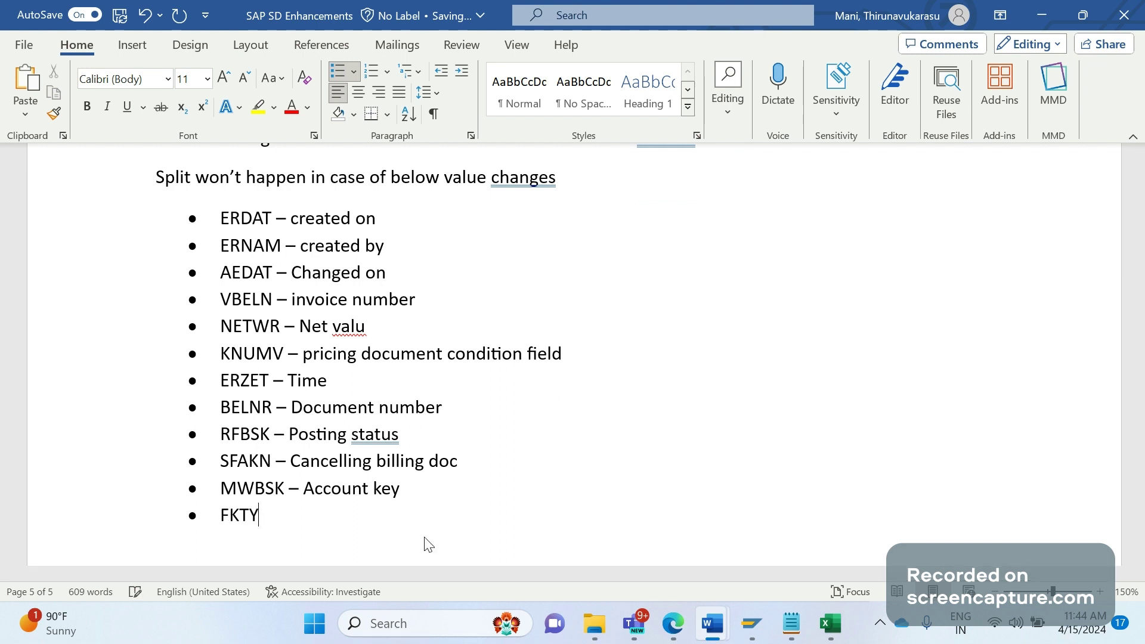
pyautogui.write('P =')
pyautogui.press('BackSpace')
pyautogui.write('- ')
pyautogui.write('bIL')
pyautogui.write('LING c')
pyautogui.write('atego')
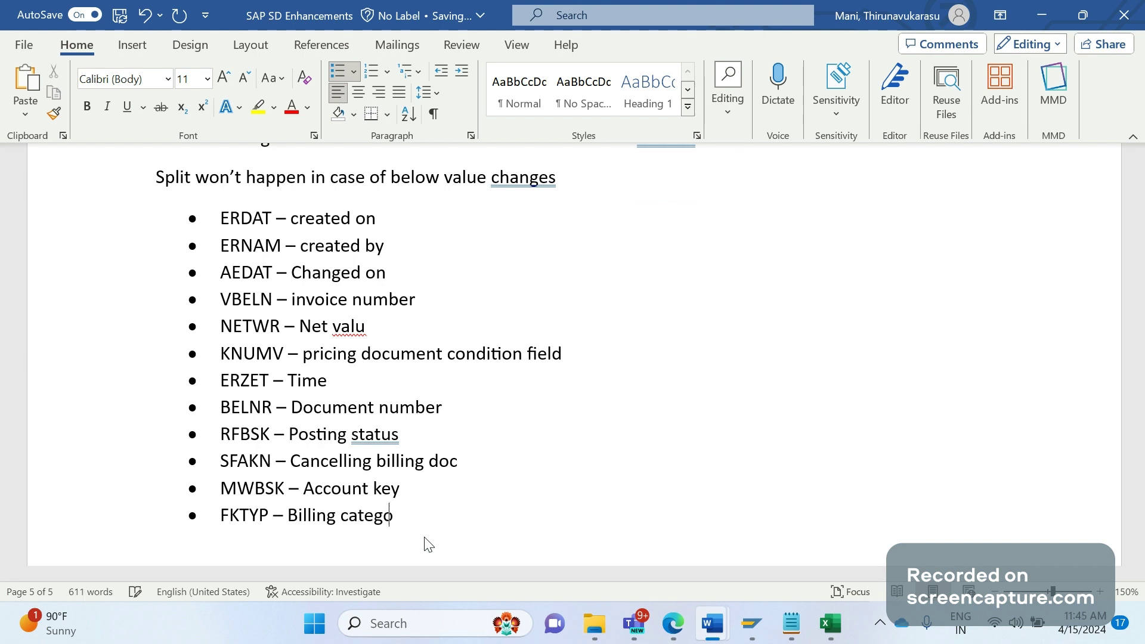
pyautogui.write('ry')
pyautogui.press('Return')
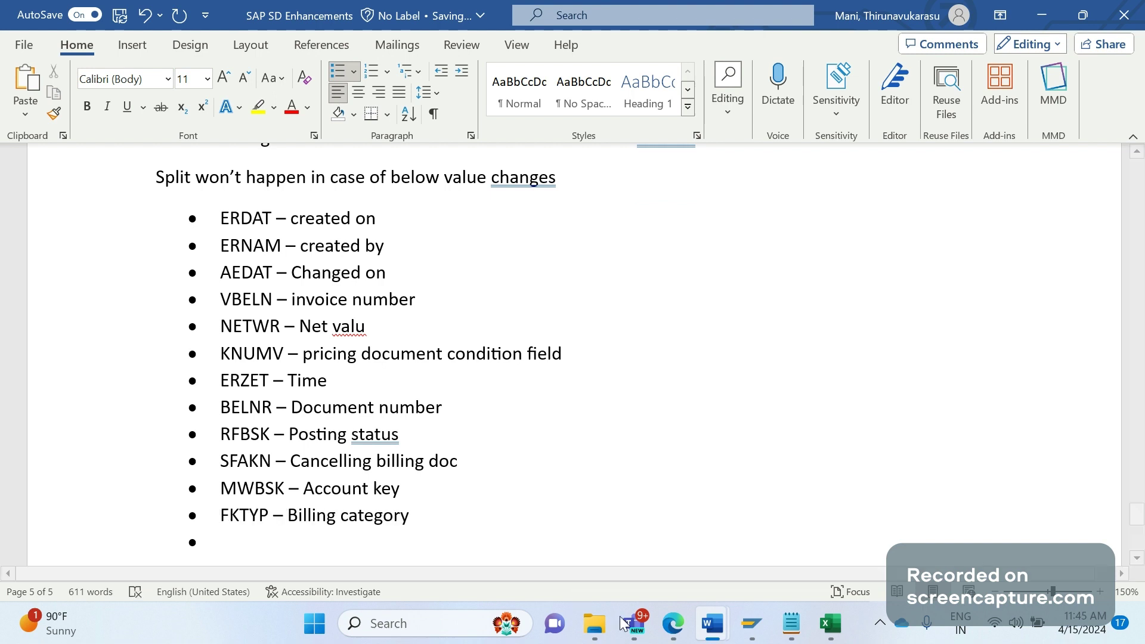
# Step: Log on to S4HANA with the saved user name and account password, then enter se16n
pyautogui.click(753, 624)
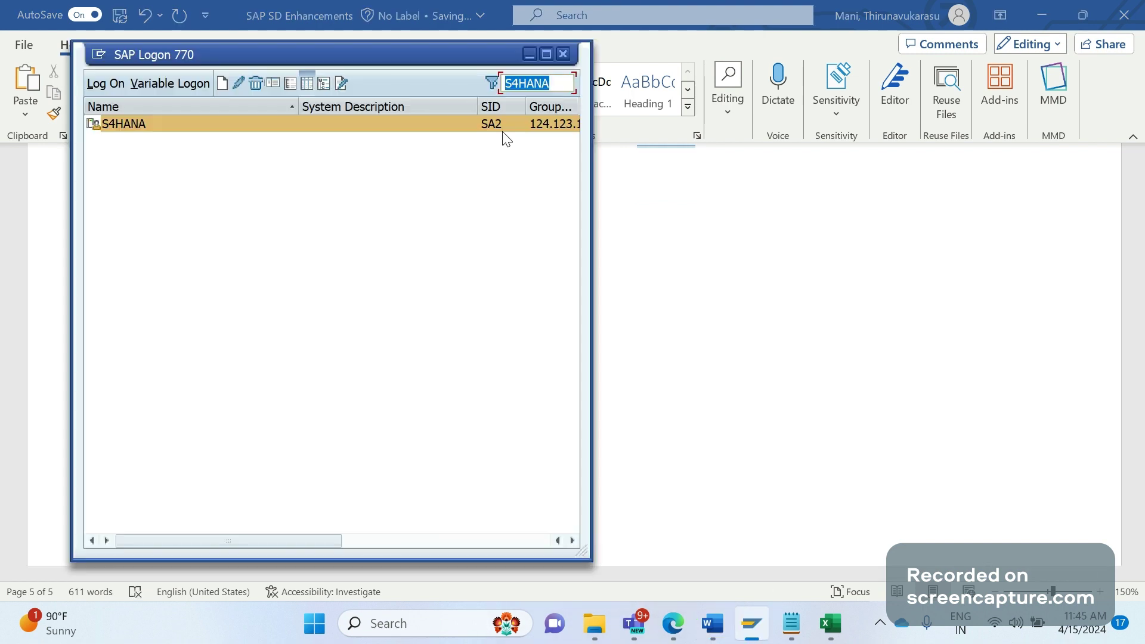
pyautogui.doubleClick(497, 122)
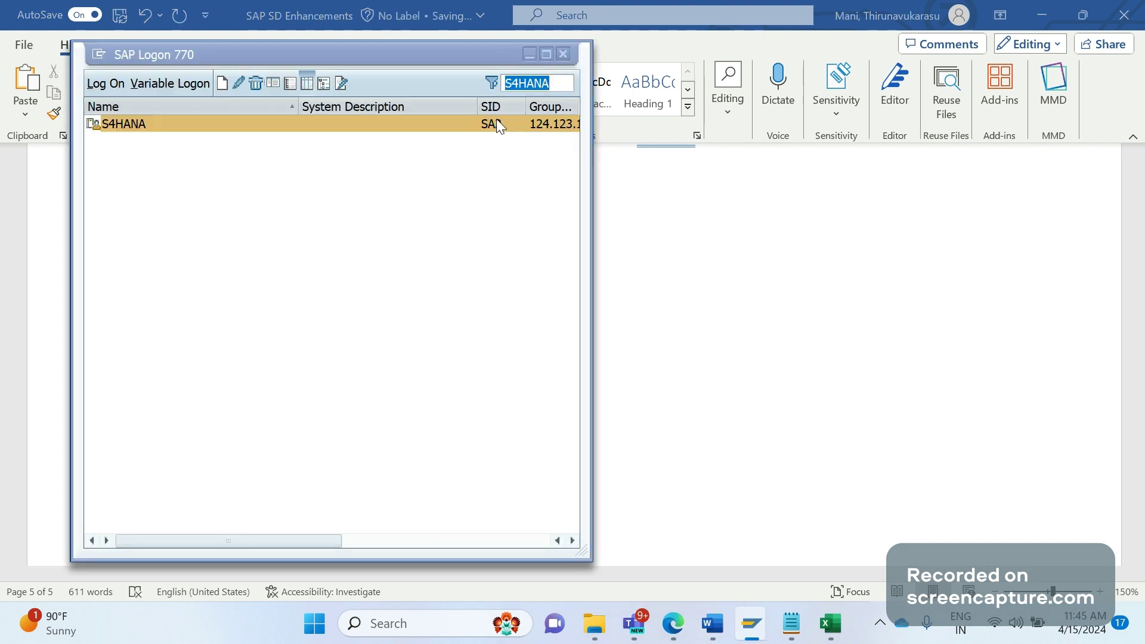
pyautogui.press('BackSpace')
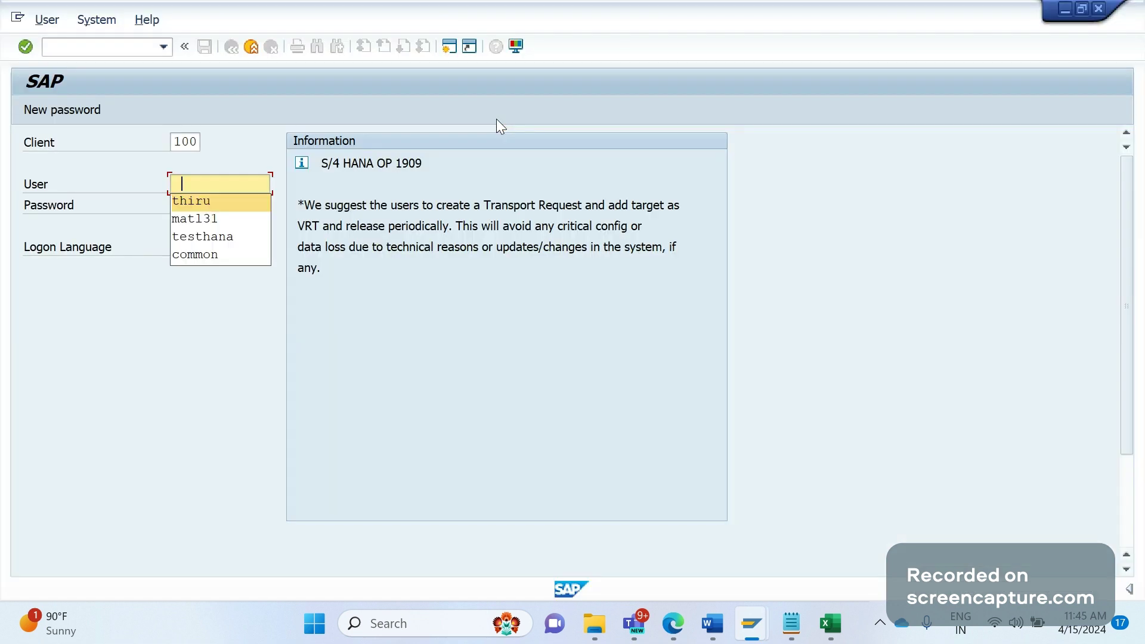
pyautogui.press('Return')
pyautogui.press('Tab')
pyautogui.hotkey('ctrl', 'v')
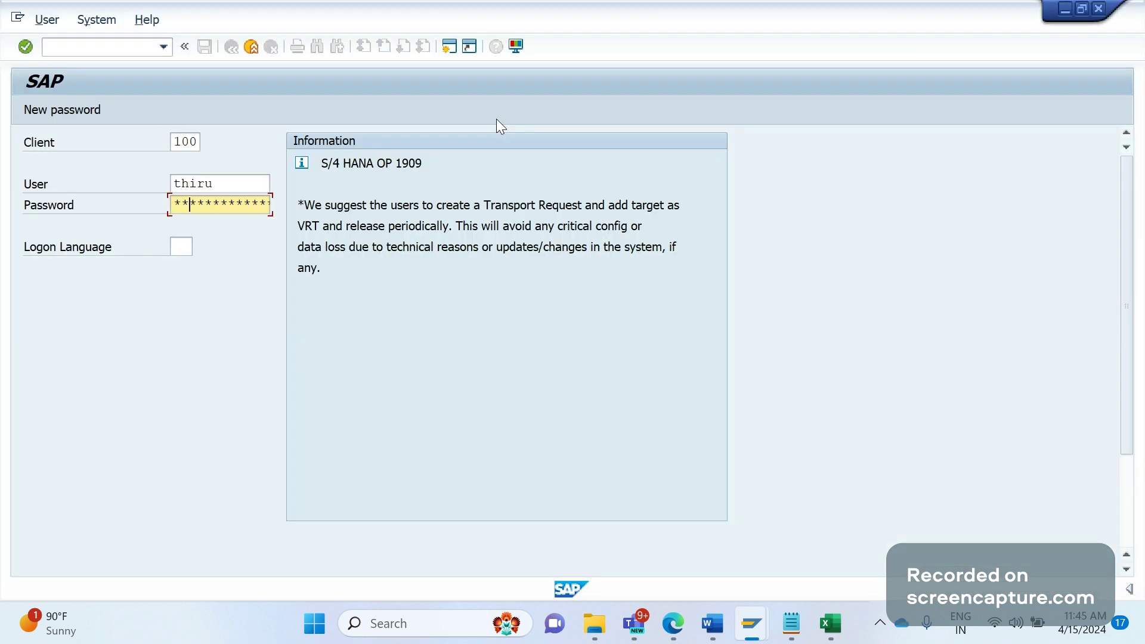
pyautogui.press('Right')
pyautogui.press('Right')
pyautogui.press('Right')
pyautogui.press('Right')
pyautogui.press('Right')
pyautogui.press('Right')
pyautogui.press('Right')
pyautogui.press('Right')
pyautogui.press('Right')
pyautogui.press('Return')
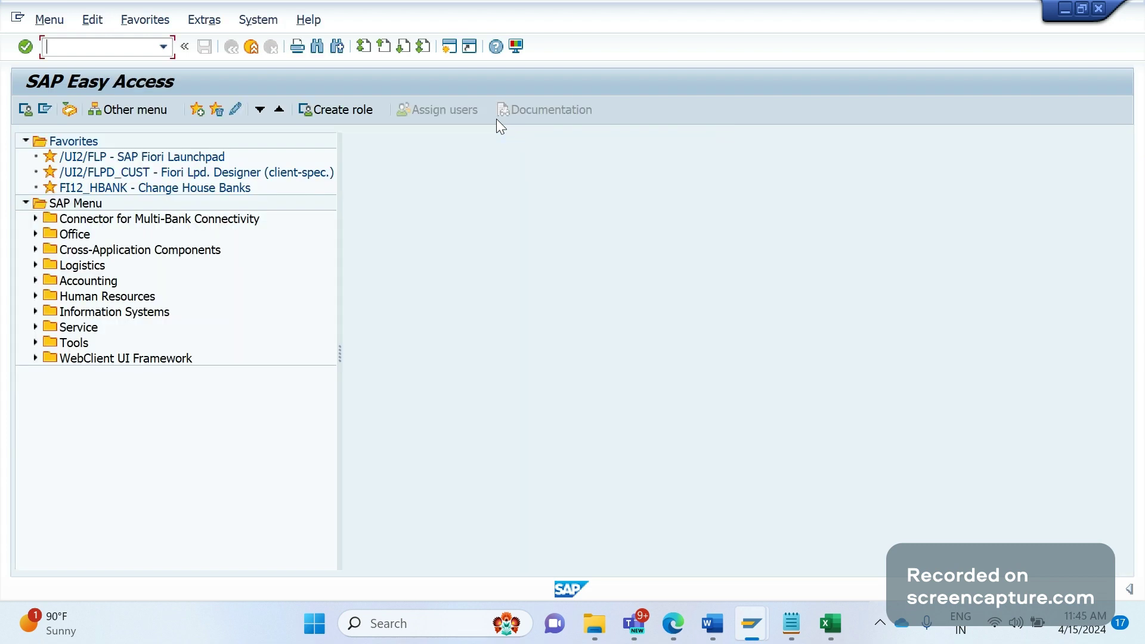
pyautogui.write('se16n')
# Step: Load table VBRK in General Table Display and locate its ERDAT field
pyautogui.press('Return')
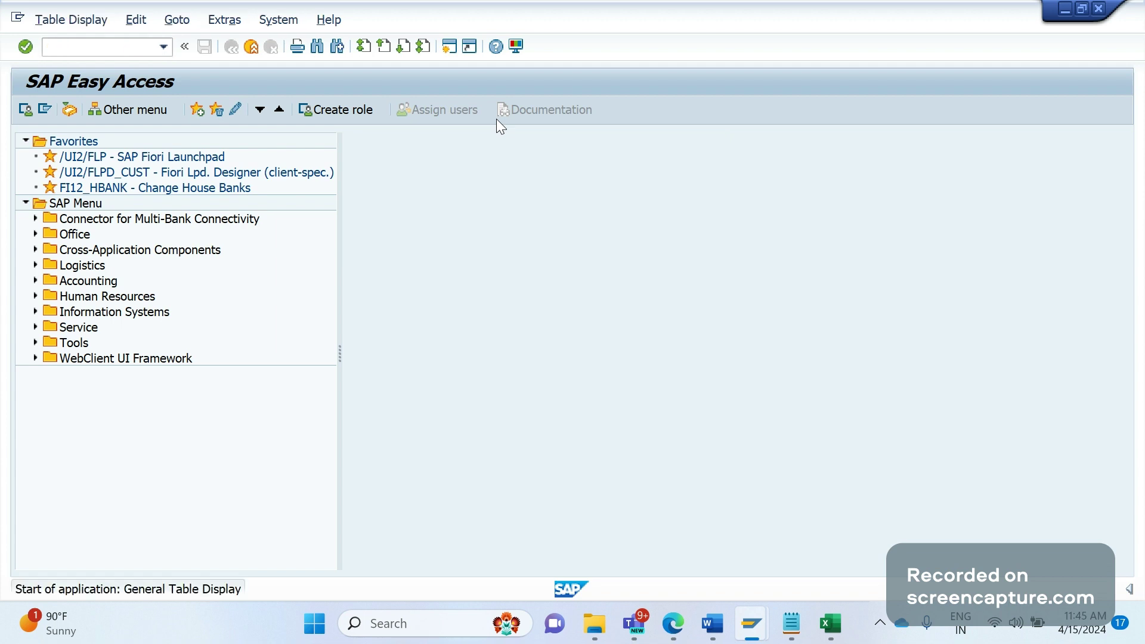
pyautogui.write('vbrk')
pyautogui.press('Return')
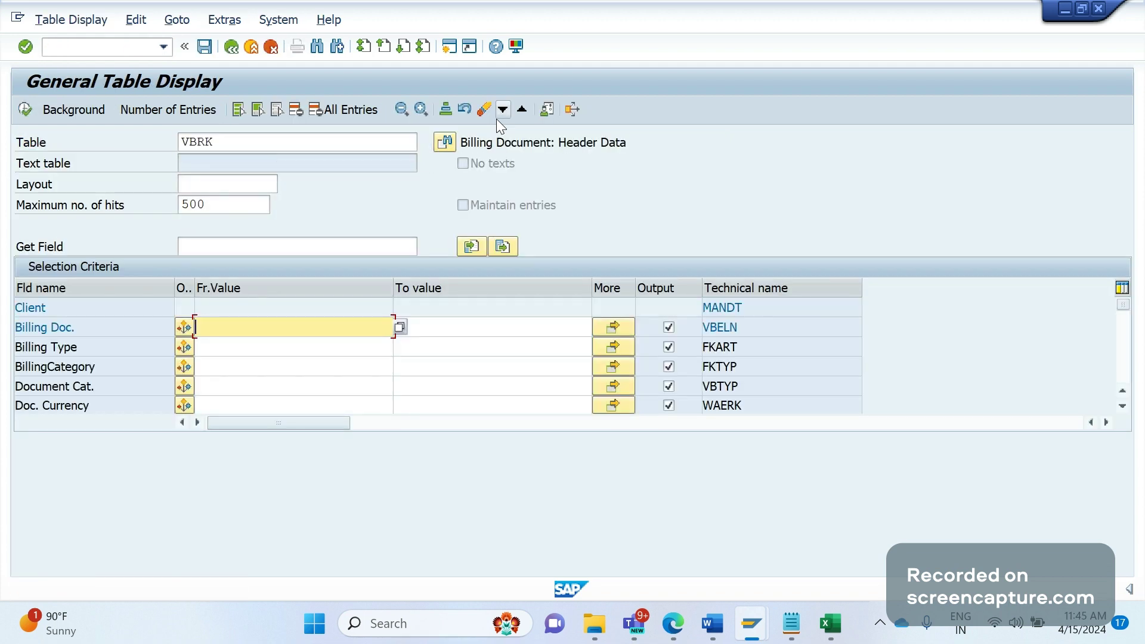
pyautogui.hotkey('alt', 'Tab')
pyautogui.hotkey('alt', 'Tab')
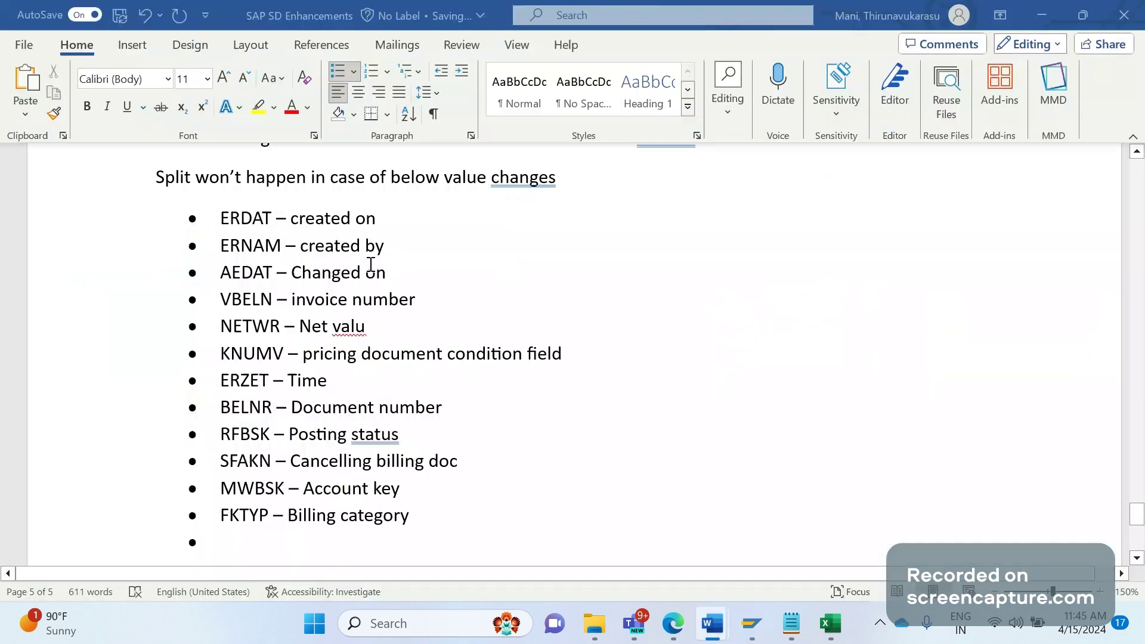
pyautogui.hotkey('alt', 'Tab')
pyautogui.hotkey('ctrl', 'f')
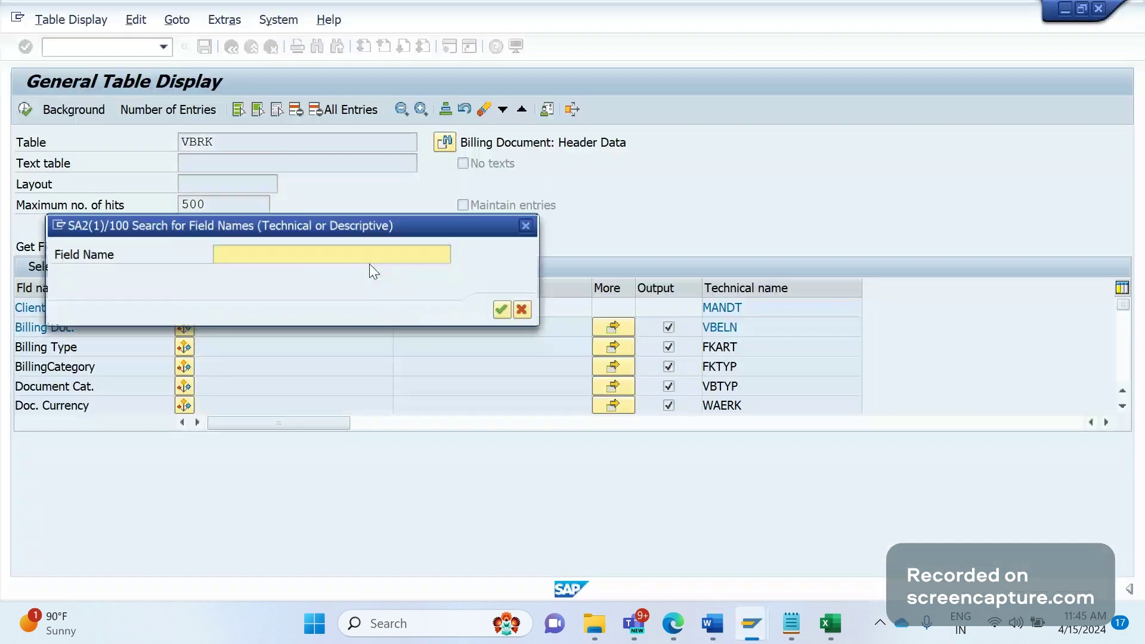
pyautogui.write('erdat')
pyautogui.press('Return')
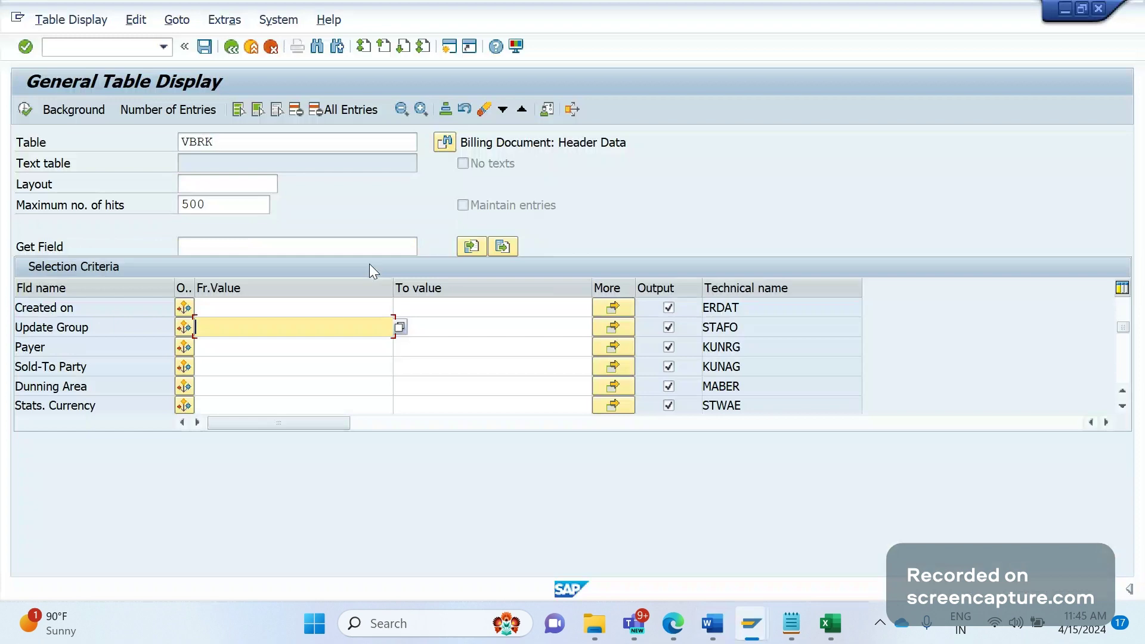
# Step: Locate the ERNAM (Created by) and AEDAT (Changed On) fields in VBRK
pyautogui.hotkey('alt', 'Tab')
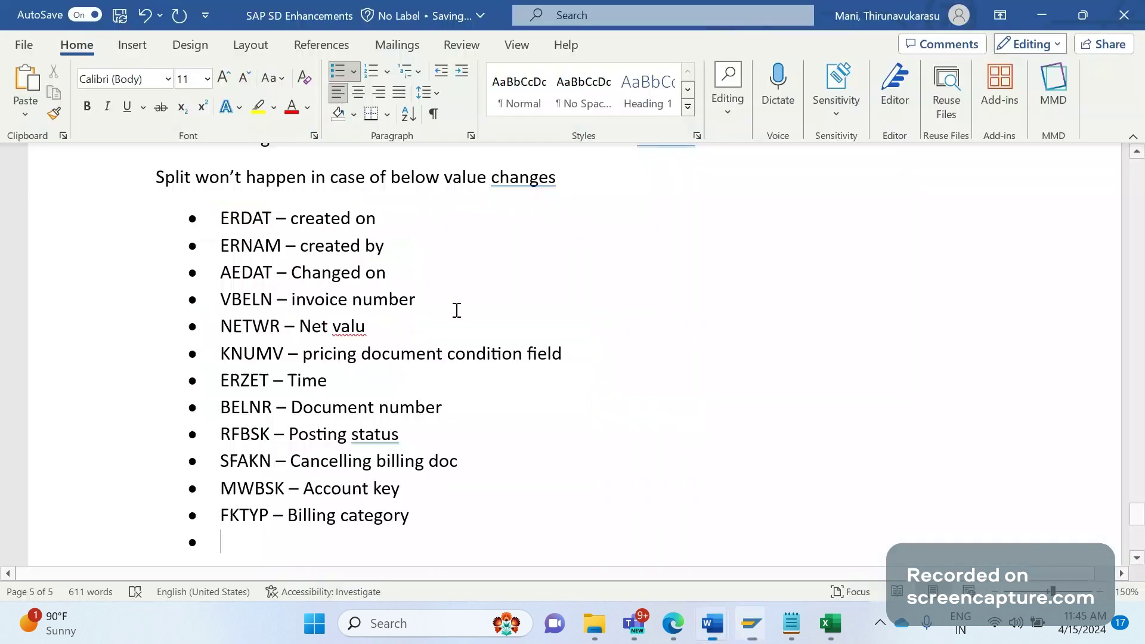
pyautogui.hotkey('alt', 'Tab')
pyautogui.hotkey('ctrl', 'f')
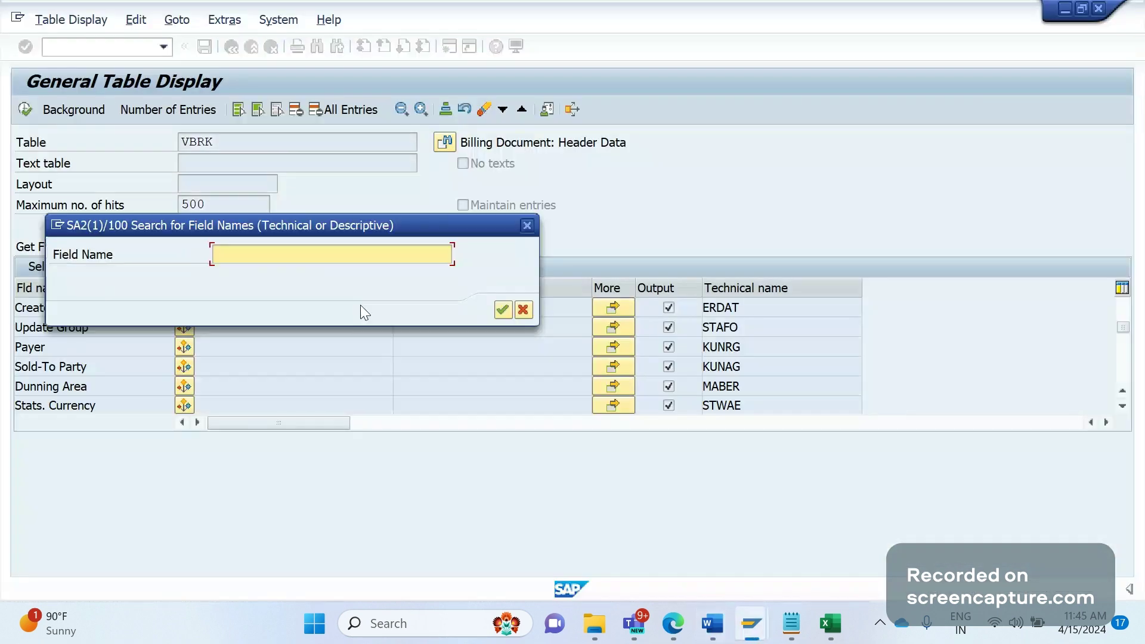
pyautogui.write('erna')
pyautogui.press('Return')
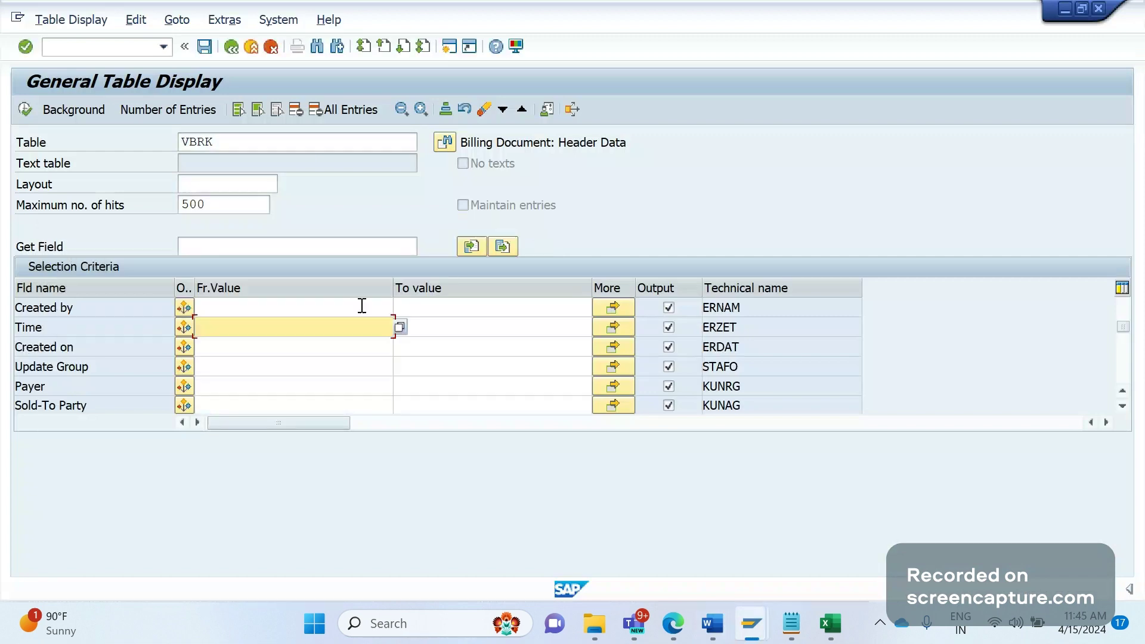
pyautogui.hotkey('alt', 'Tab')
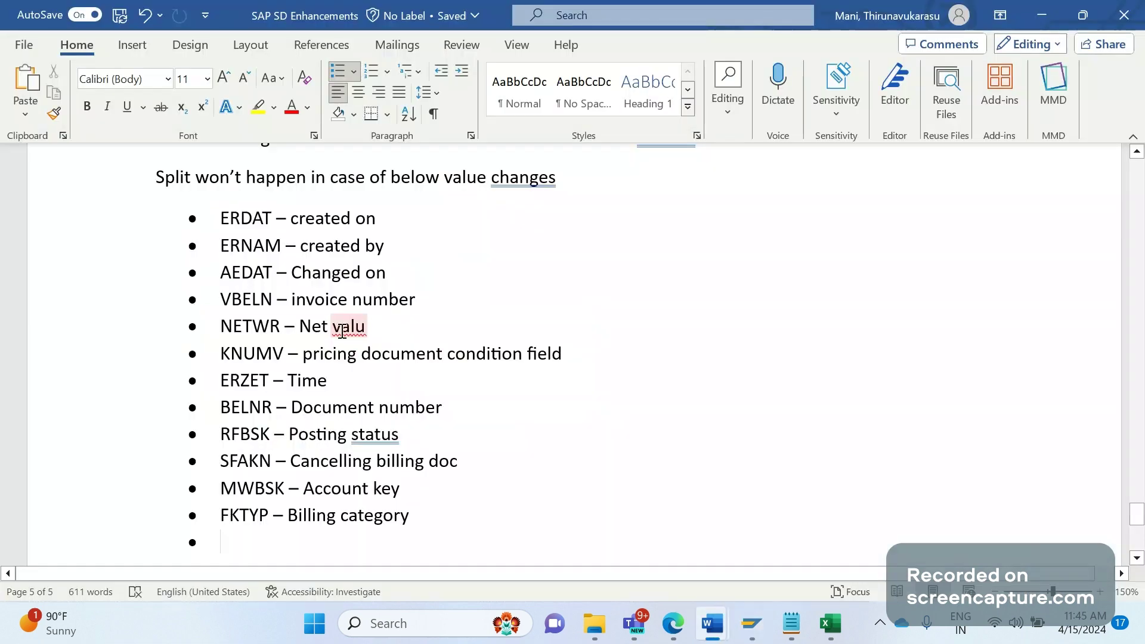
pyautogui.hotkey('alt', 'Tab')
pyautogui.write('aedat')
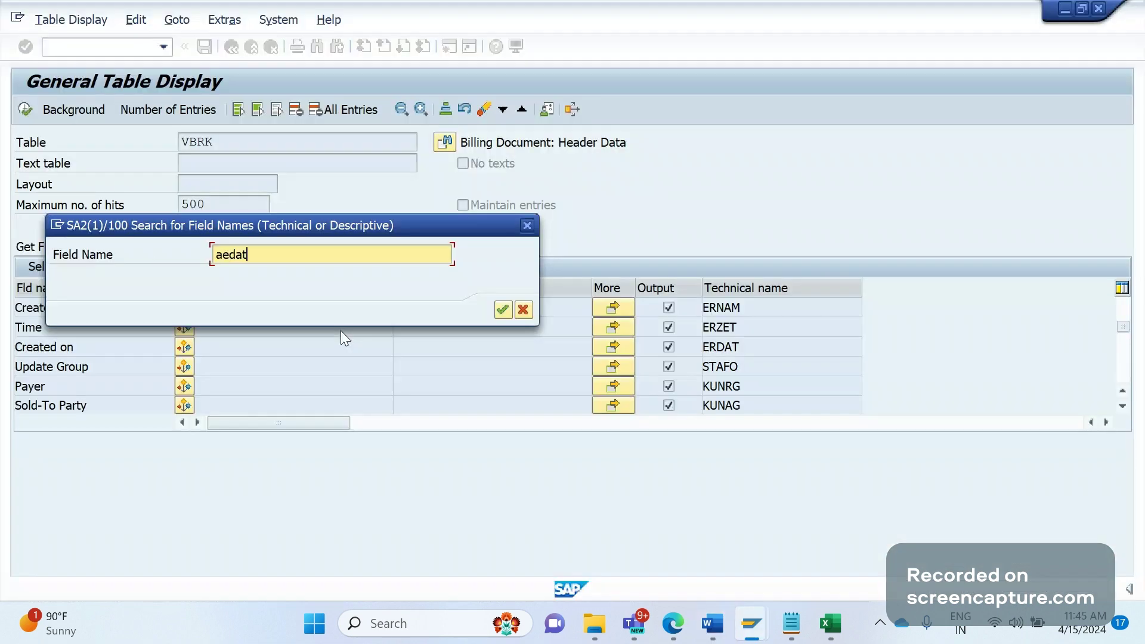
pyautogui.press('Return')
pyautogui.click(341, 330)
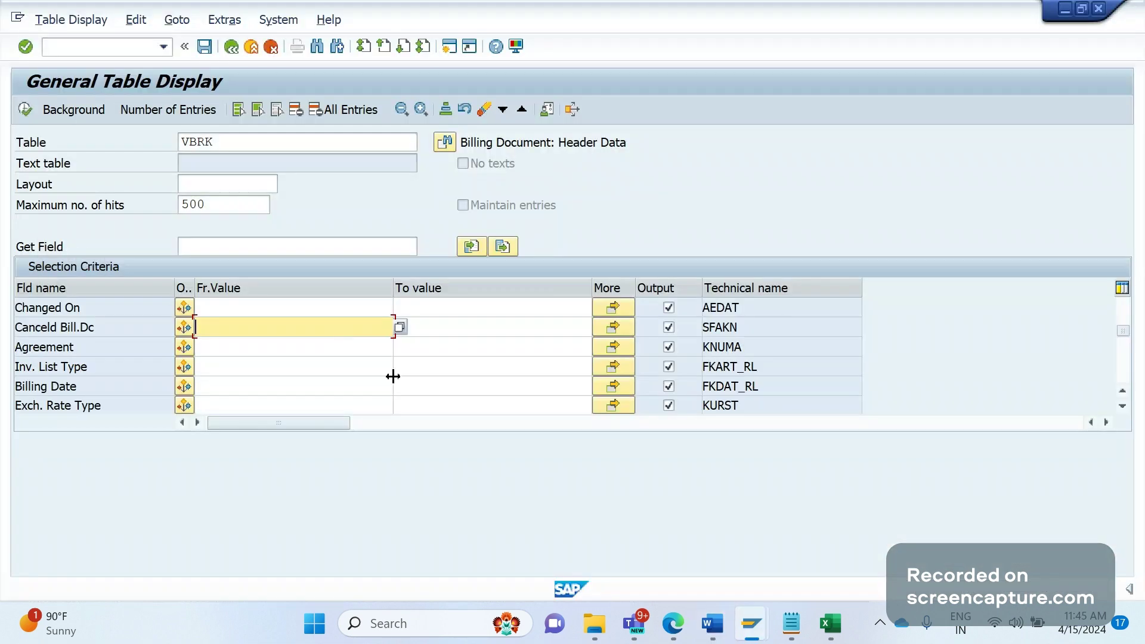
# Step: Locate the VBELN (Billing Doc.) and NETWR (Net Value) fields in VBRK
pyautogui.hotkey('alt', 'Tab')
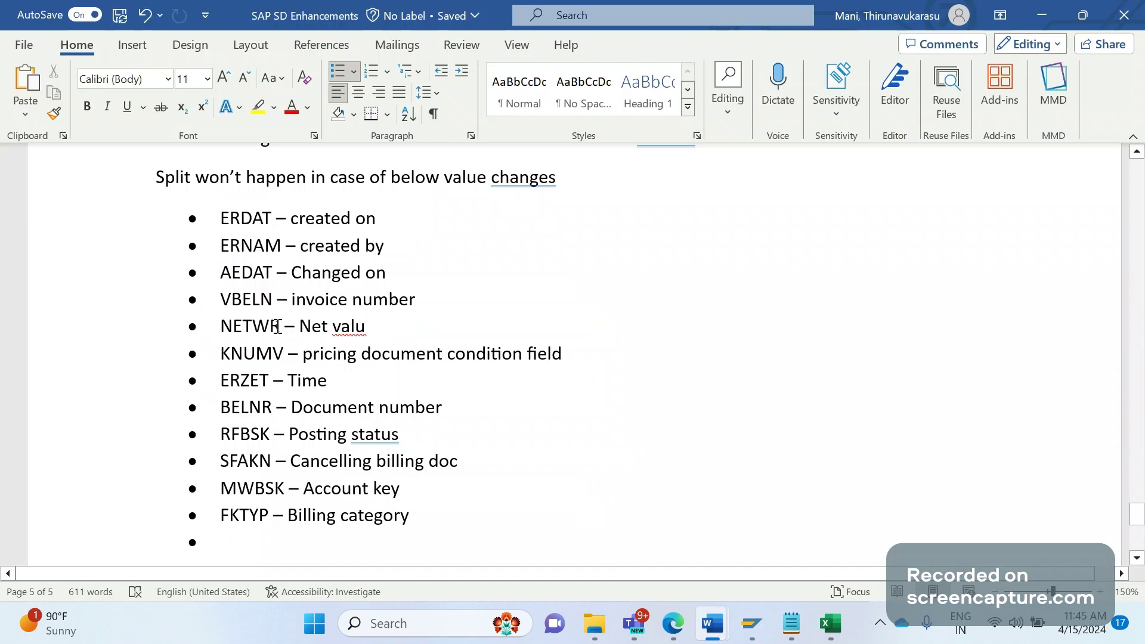
pyautogui.hotkey('alt', 'Tab')
pyautogui.write('vbeln')
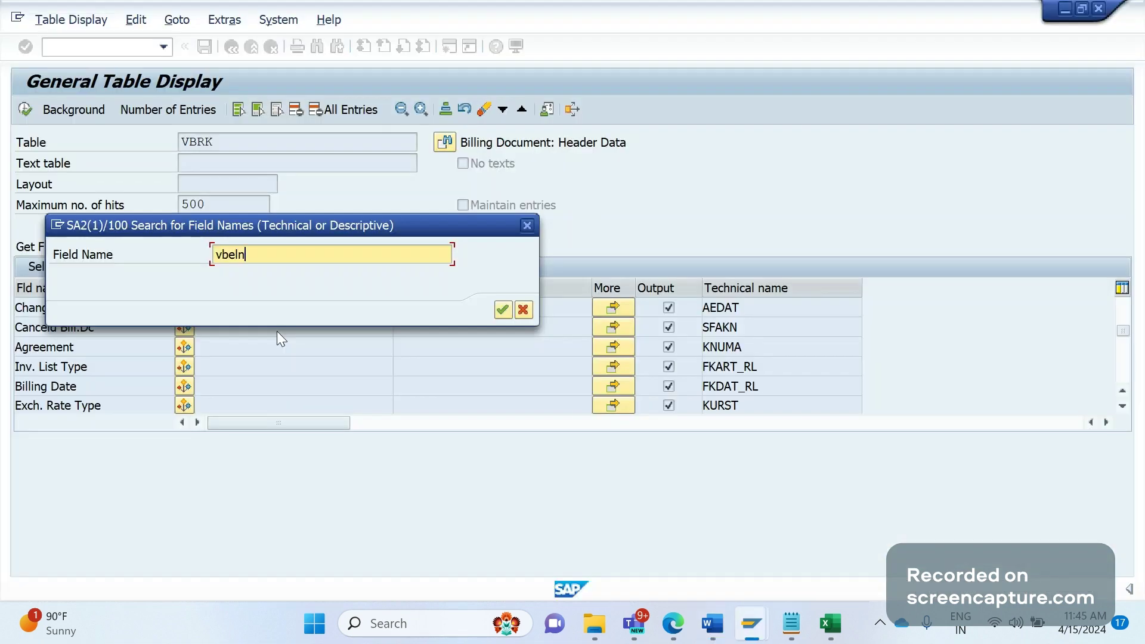
pyautogui.press('Return')
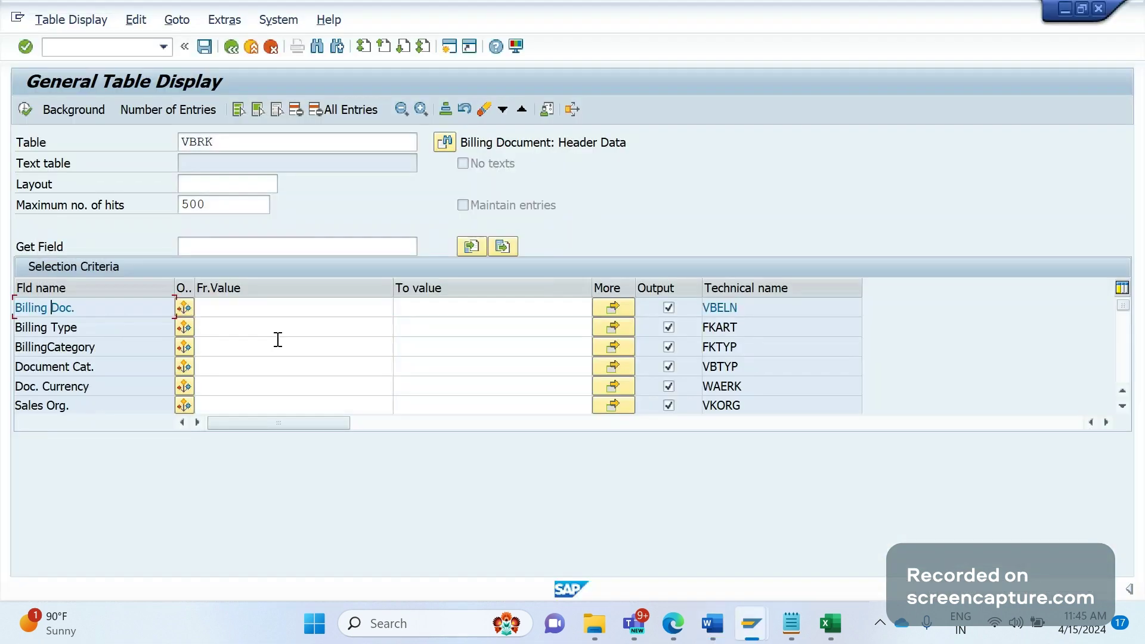
pyautogui.click(715, 315)
pyautogui.hotkey('alt', 'Tab')
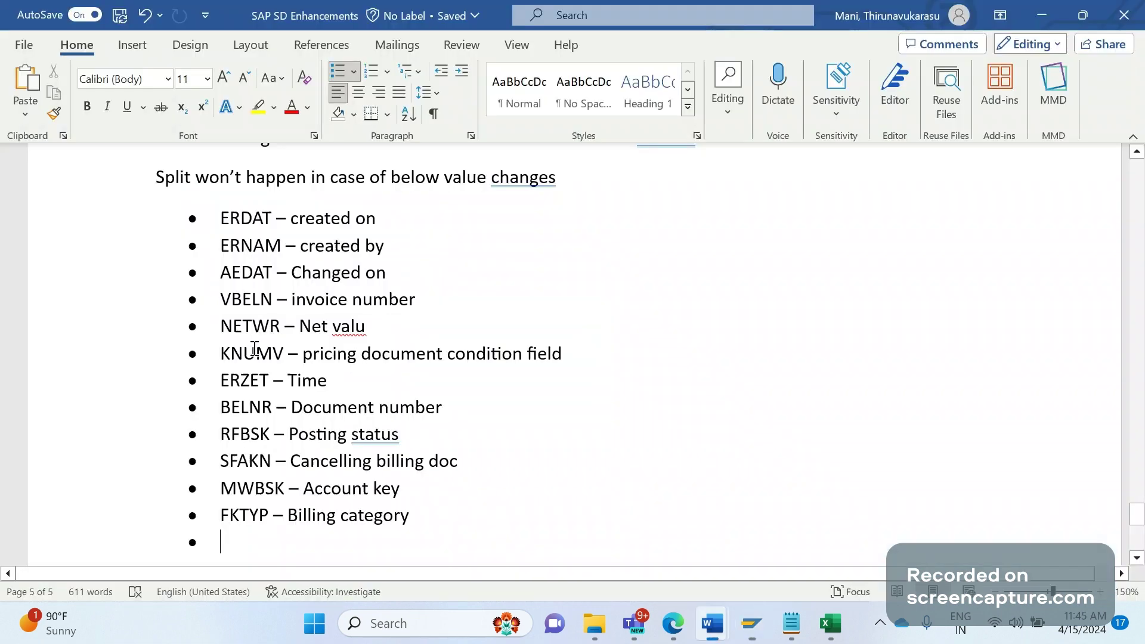
pyautogui.hotkey('alt', 'Tab')
pyautogui.hotkey('ctrl', 'f')
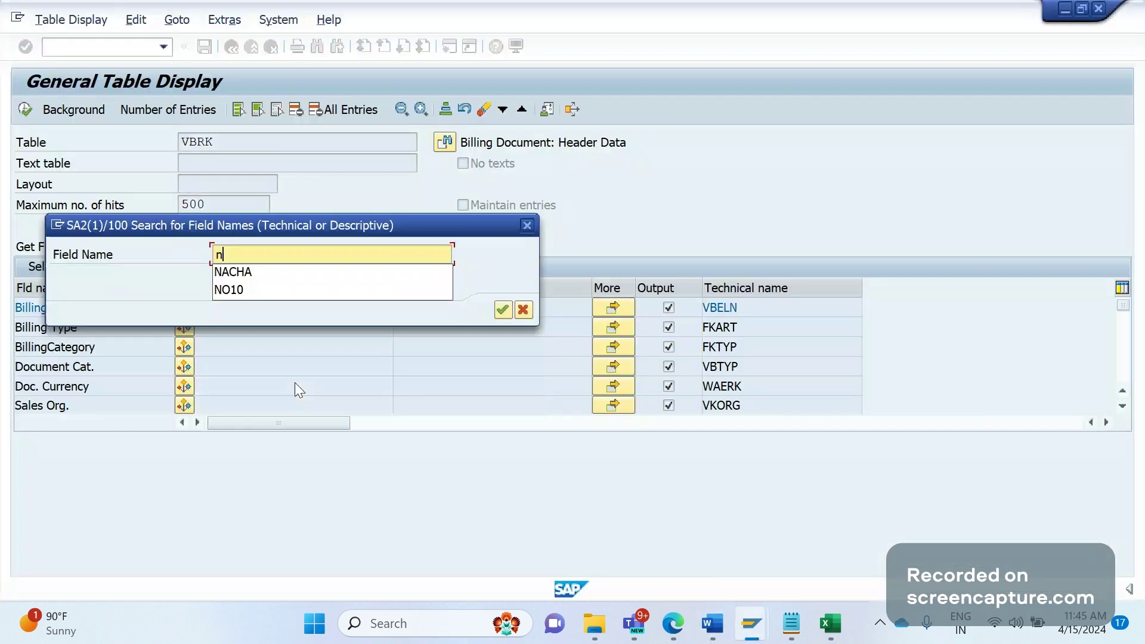
pyautogui.press('Return')
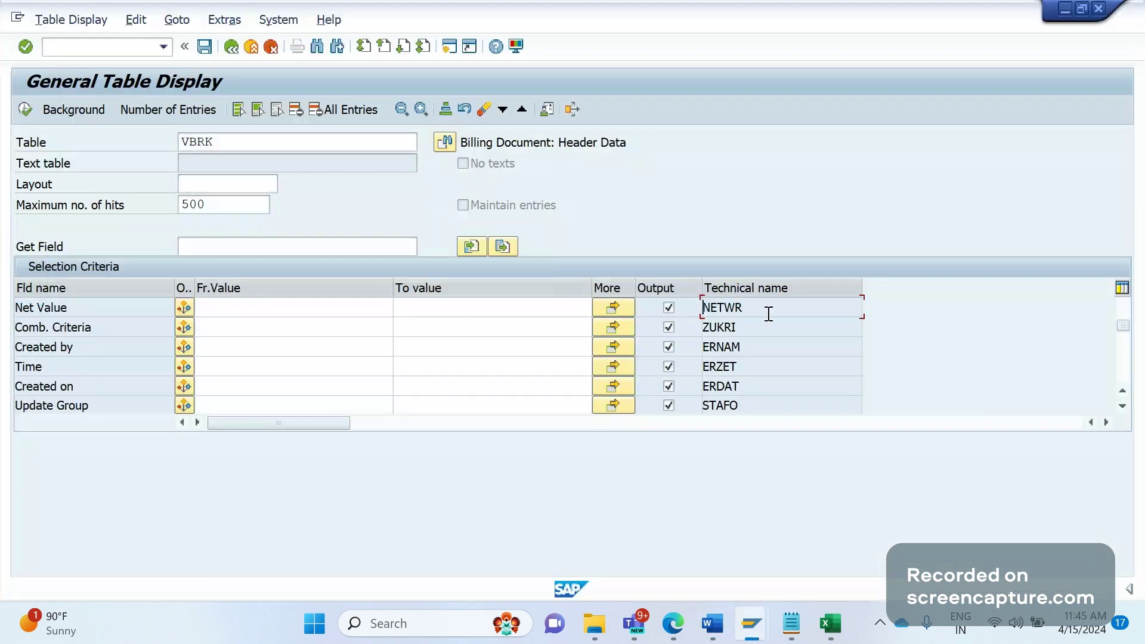
# Step: Check the KNUMV and ERZET fields from the Word notes in the VBRK field list
pyautogui.hotkey('alt', 'Tab')
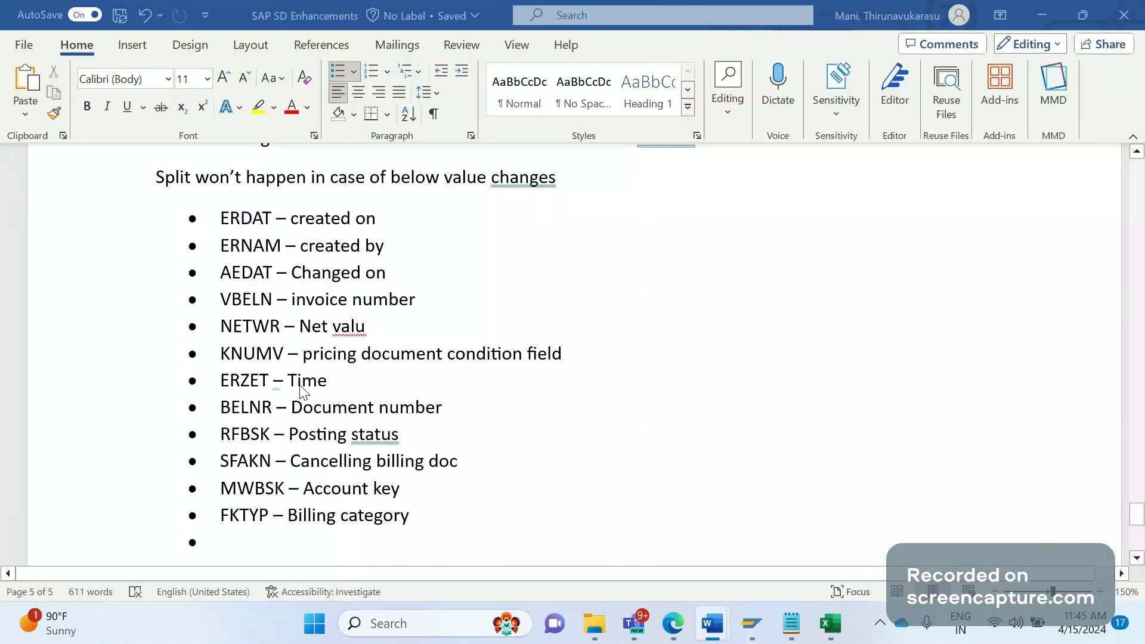
pyautogui.hotkey('alt', 'Tab')
pyautogui.write('knu')
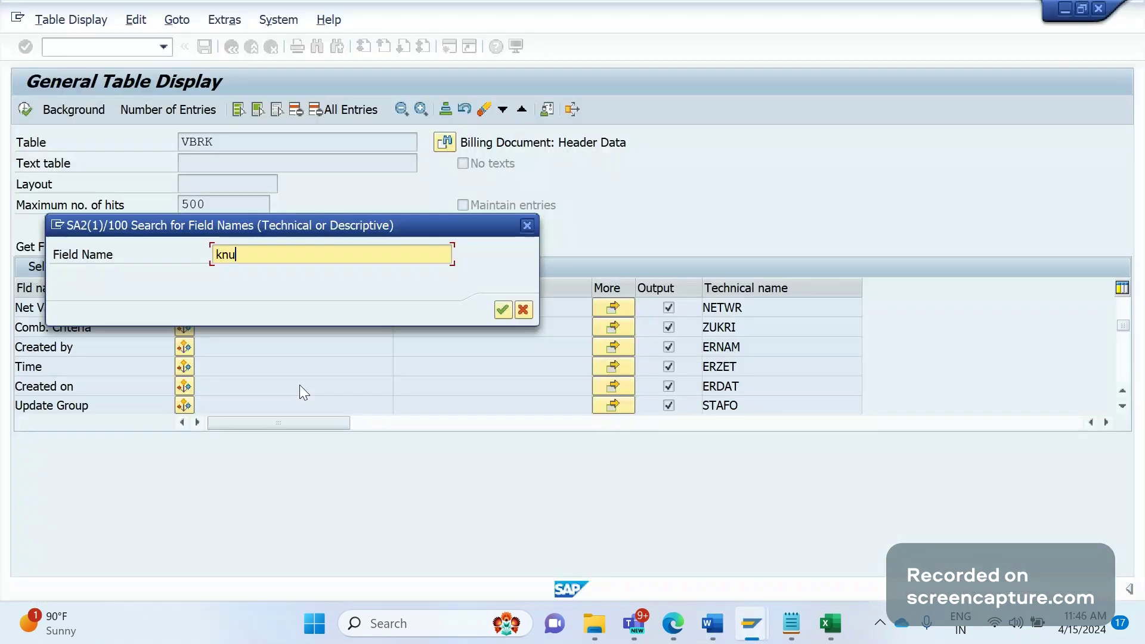
pyautogui.press('Return')
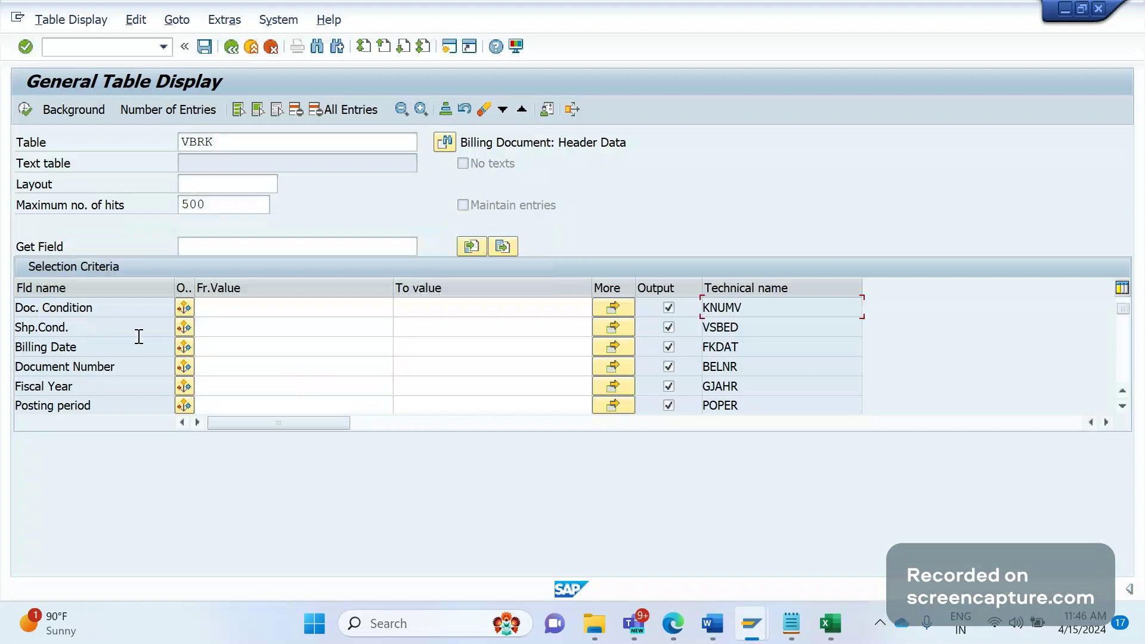
pyautogui.moveTo(93, 308); pyautogui.dragTo(16, 308)
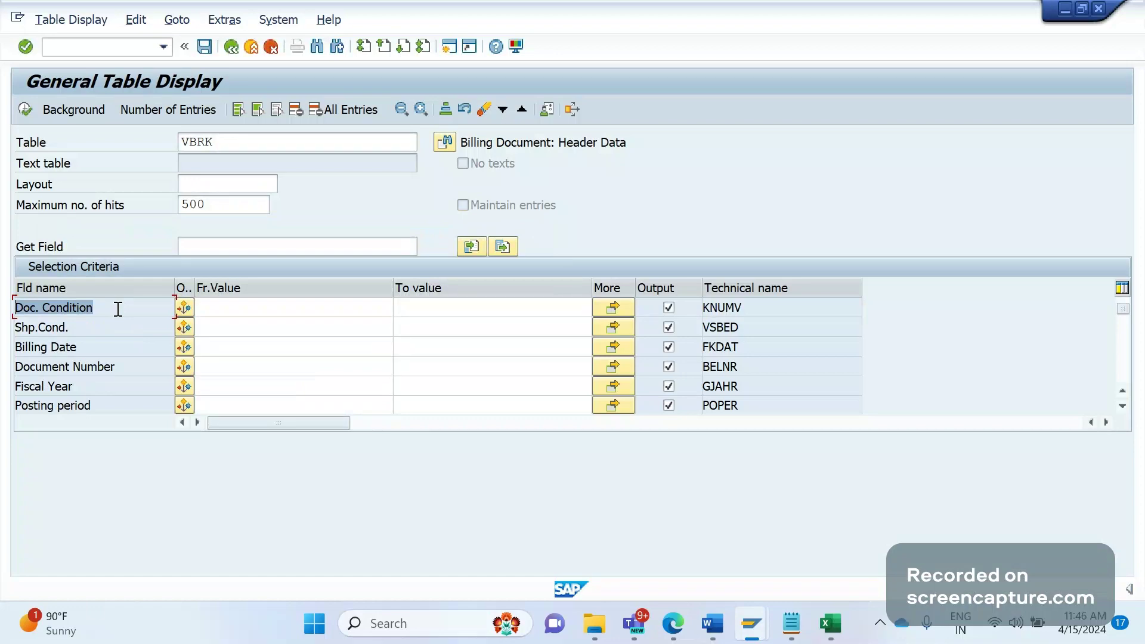
pyautogui.hotkey('alt', 'Tab')
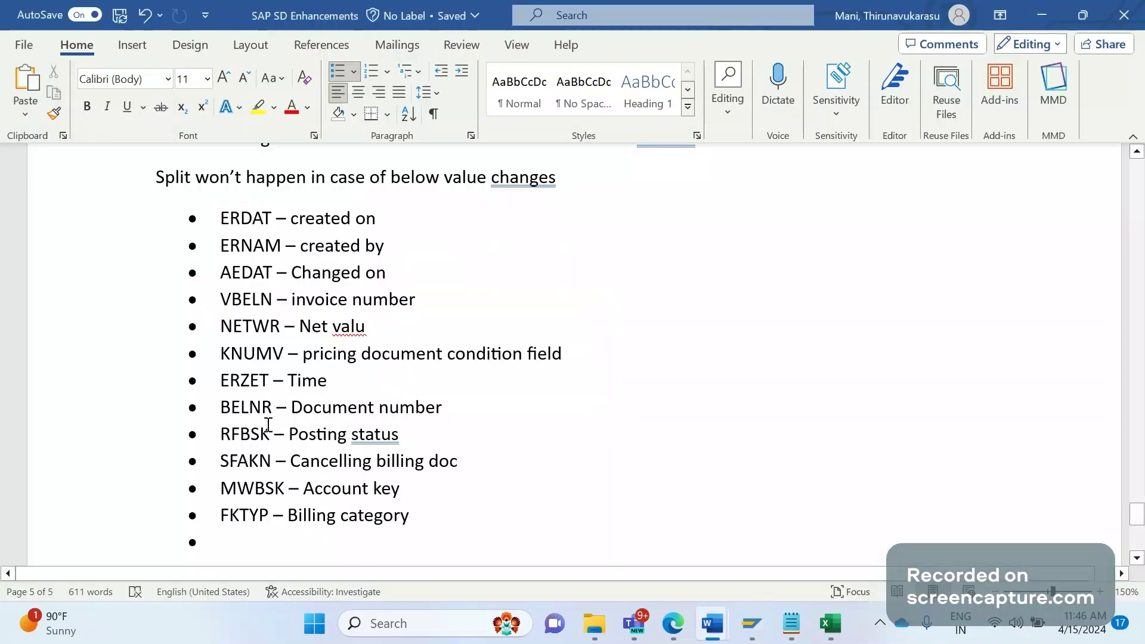
pyautogui.hotkey('alt', 'Tab')
pyautogui.hotkey('ctrl', 'f')
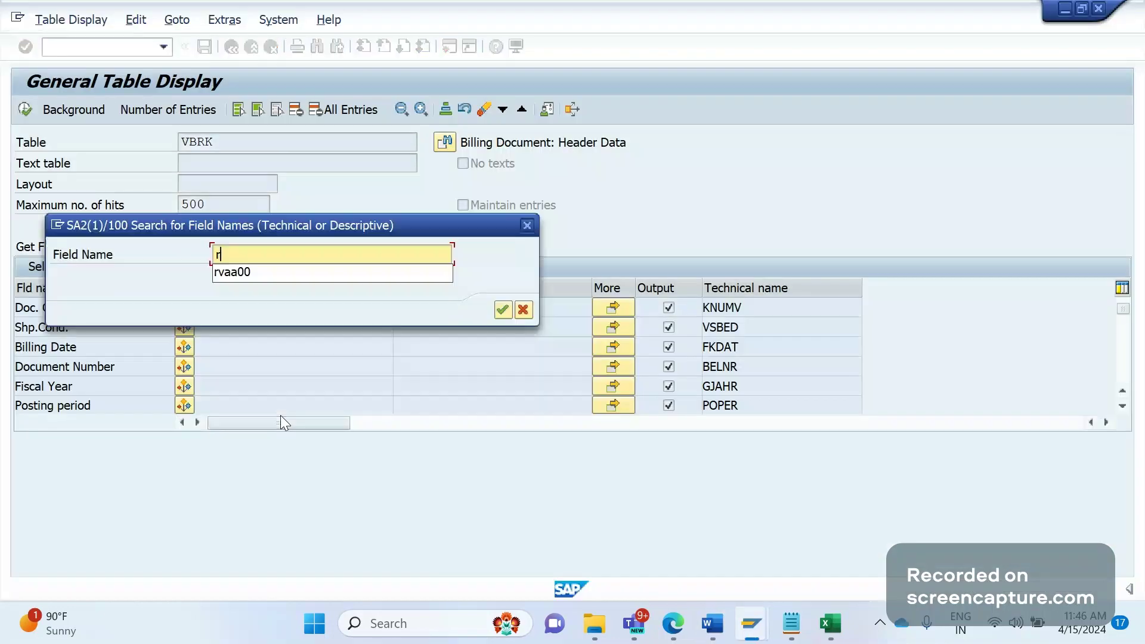
pyautogui.write('erz')
pyautogui.press('Return')
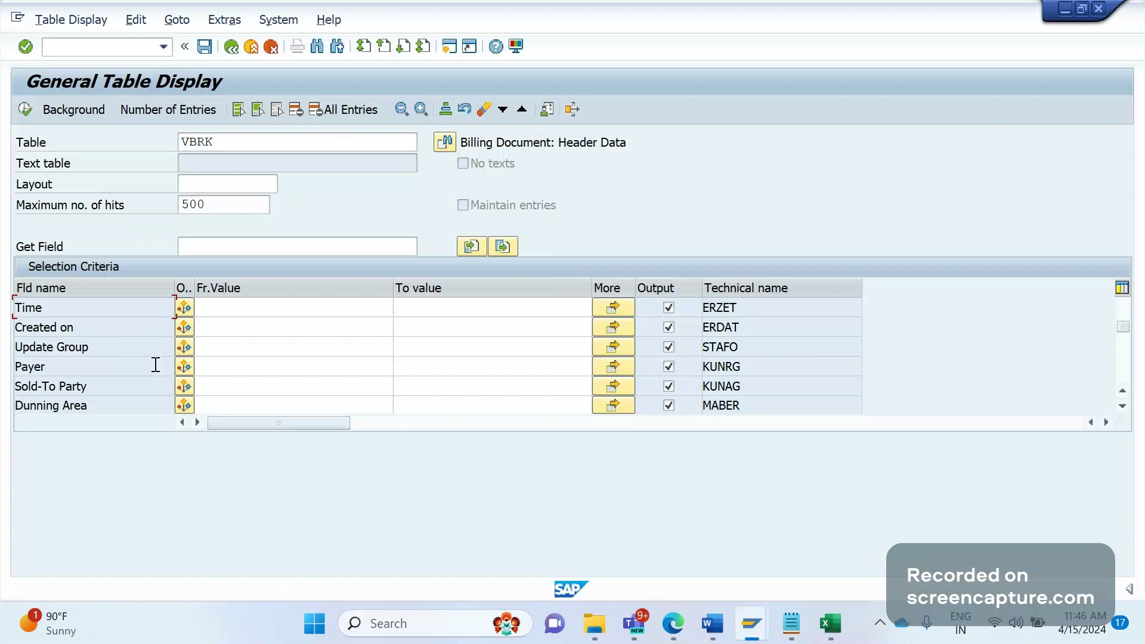
pyautogui.doubleClick(719, 308)
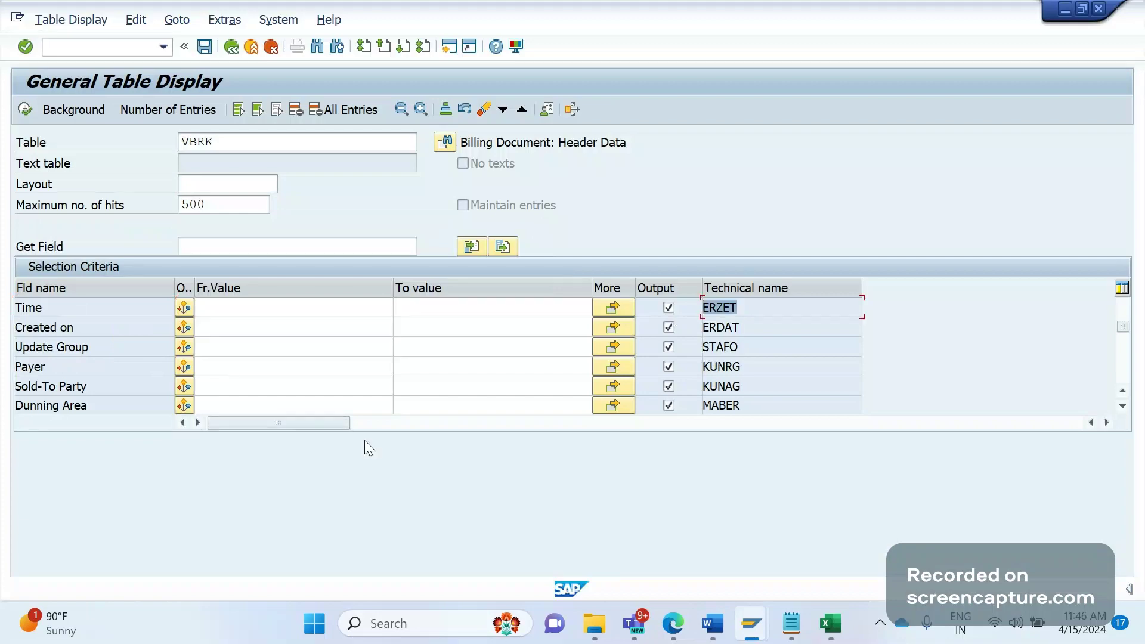
# Step: Locate the BELNR (Document Number) and RFBSK fields in VBRK
pyautogui.hotkey('alt', 'Tab')
pyautogui.hotkey('alt', 'Tab')
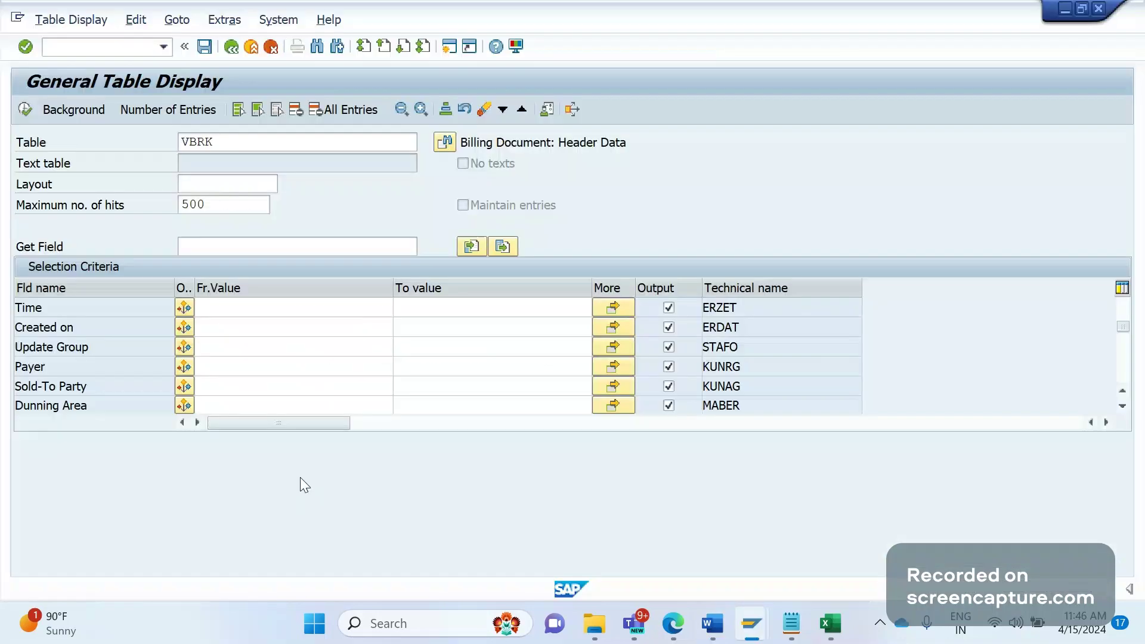
pyautogui.hotkey('ctrl', 'f')
pyautogui.write('beln')
pyautogui.press('Return')
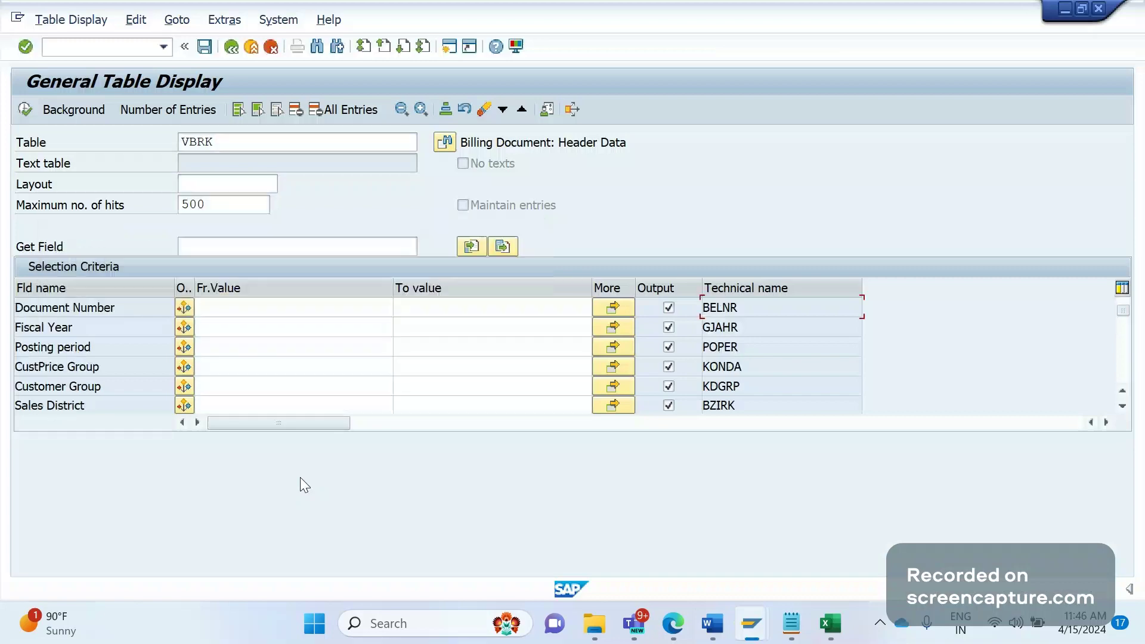
pyautogui.doubleClick(132, 307)
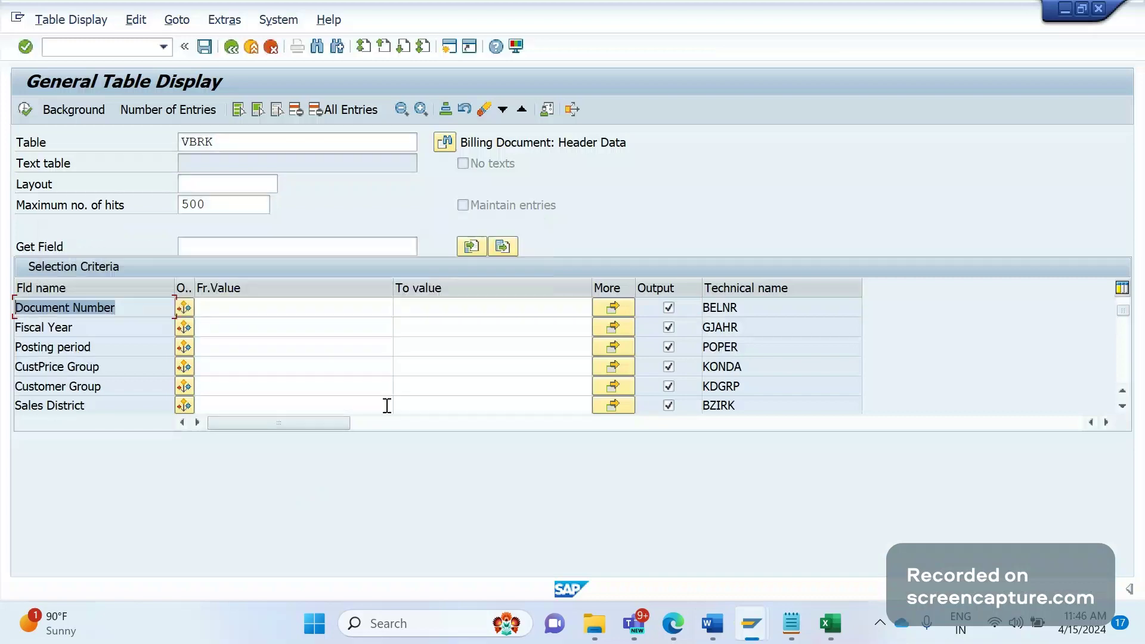
pyautogui.hotkey('alt', 'Tab')
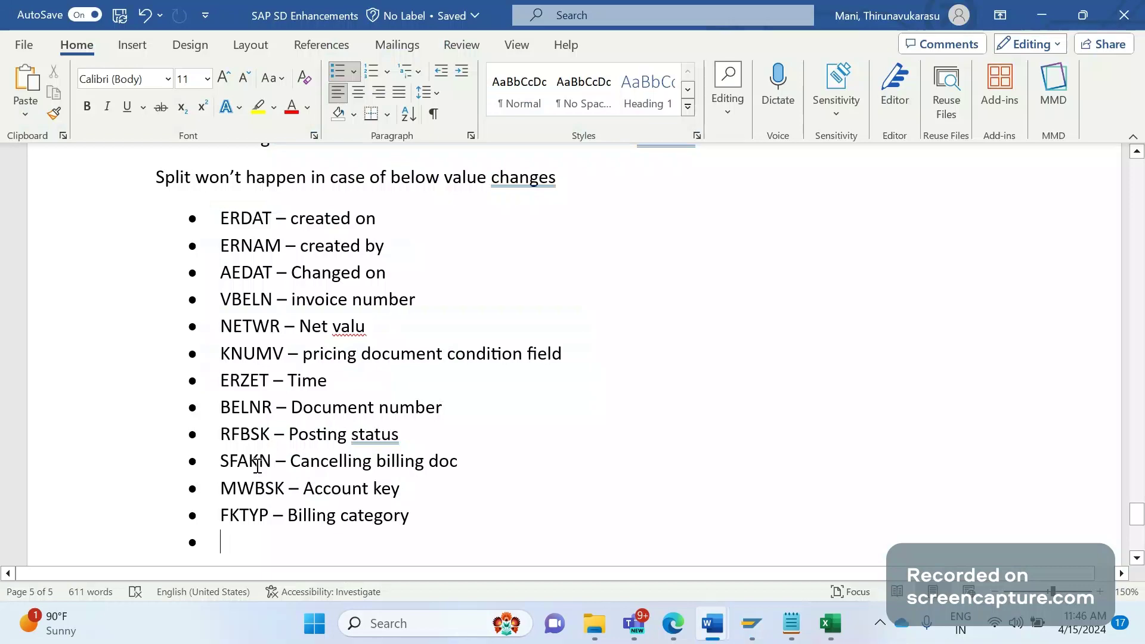
pyautogui.hotkey('alt', 'Tab')
pyautogui.hotkey('ctrl', 'f')
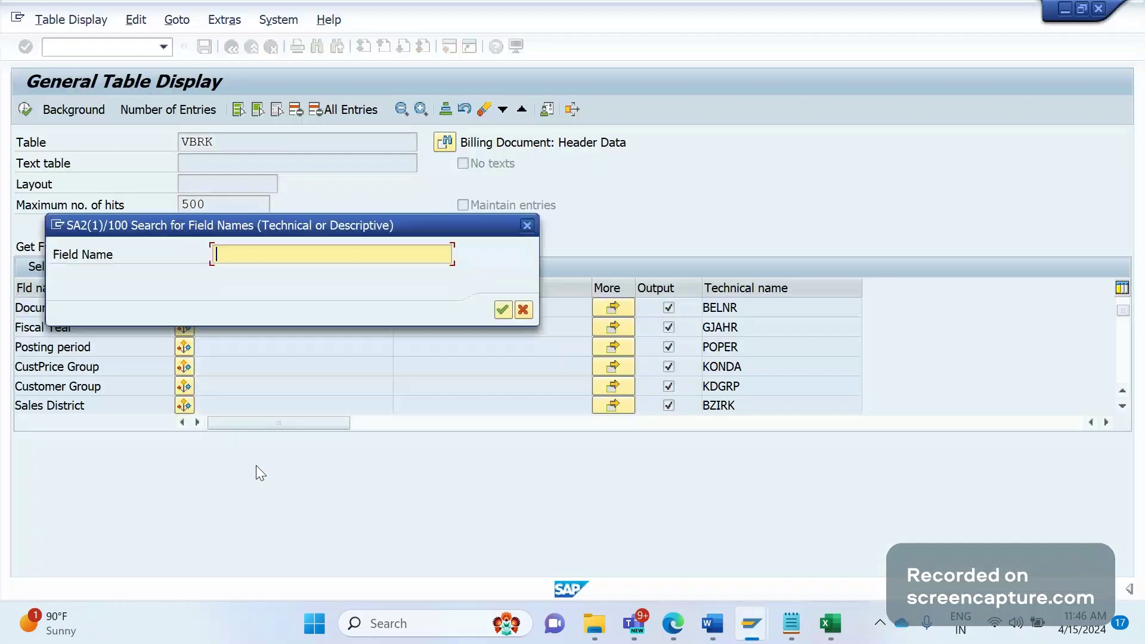
pyautogui.write('rfbsk')
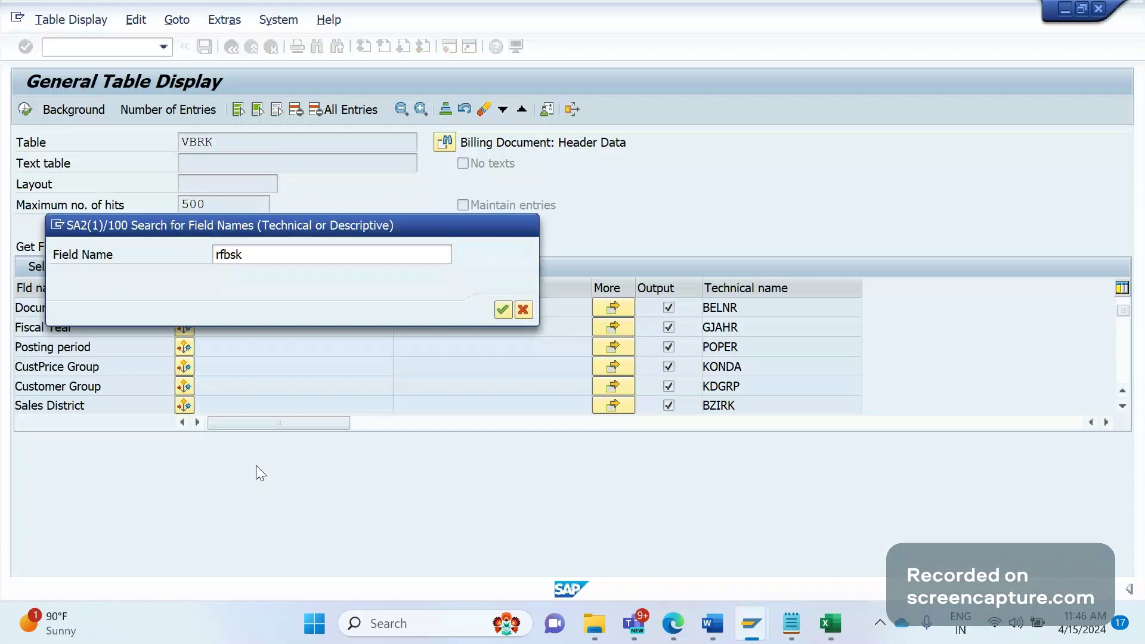
pyautogui.press('Return')
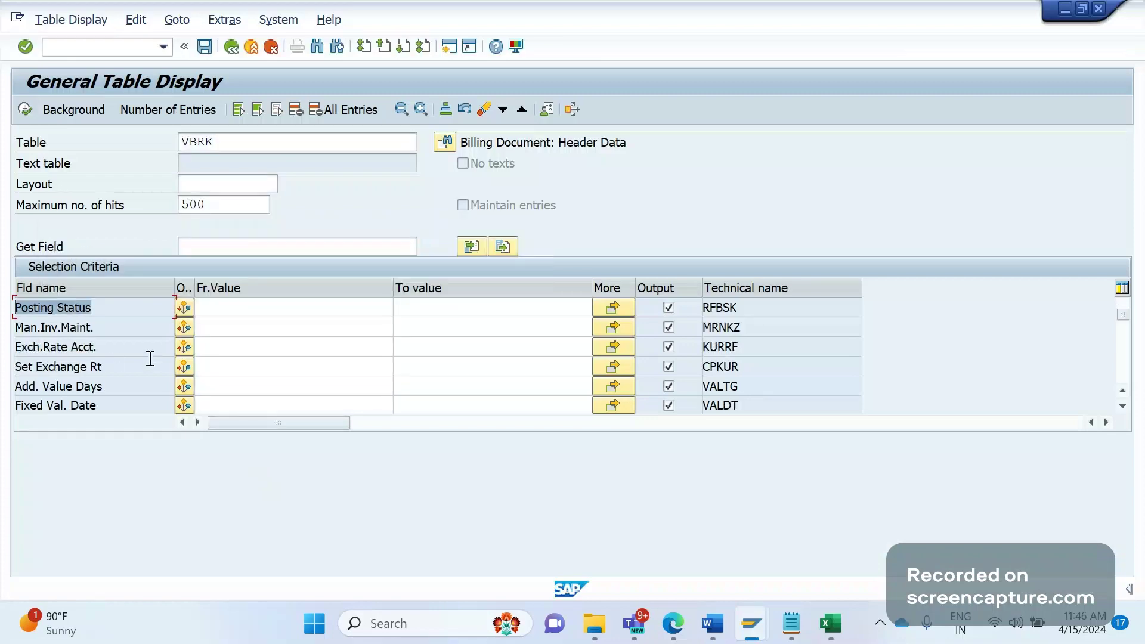
# Step: Locate SFAKN in VBRK, search unsuccessfully for MWSBK, then locate FKTYP (BillingCategory)
pyautogui.hotkey('alt', 'Tab')
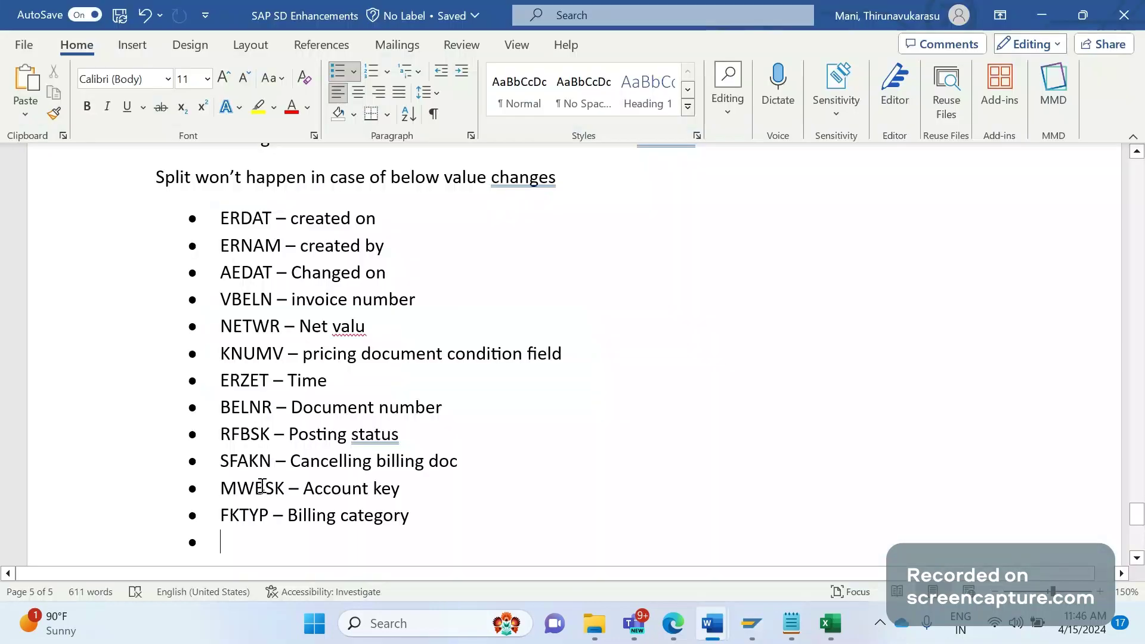
pyautogui.hotkey('alt', 'Tab')
pyautogui.hotkey('ctrl', 'f')
pyautogui.write('sfak')
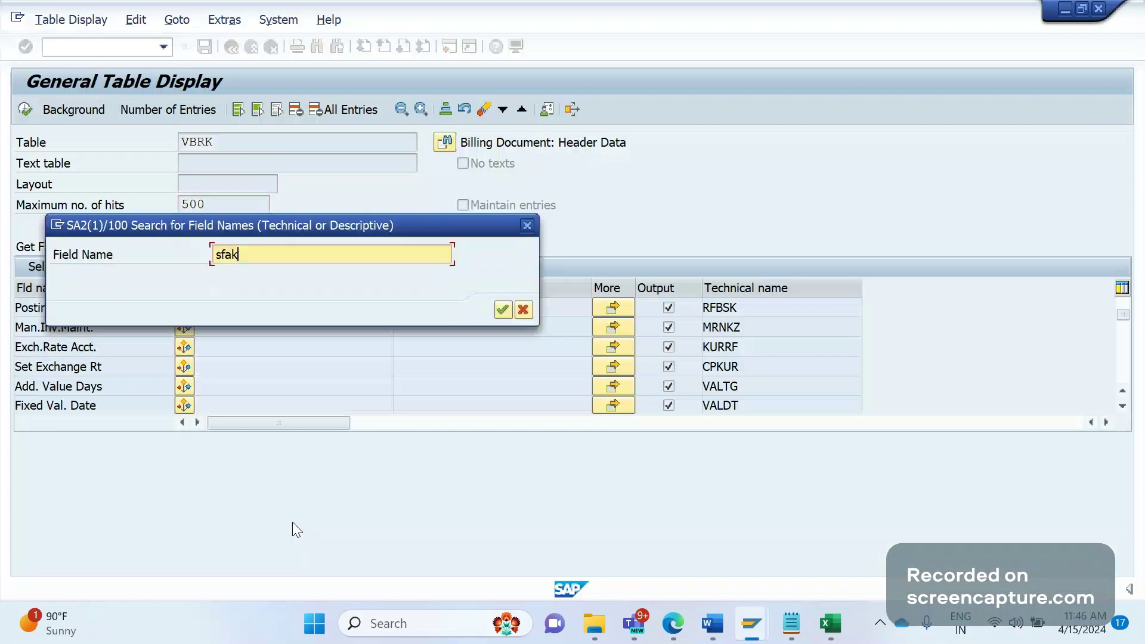
pyautogui.press('Return')
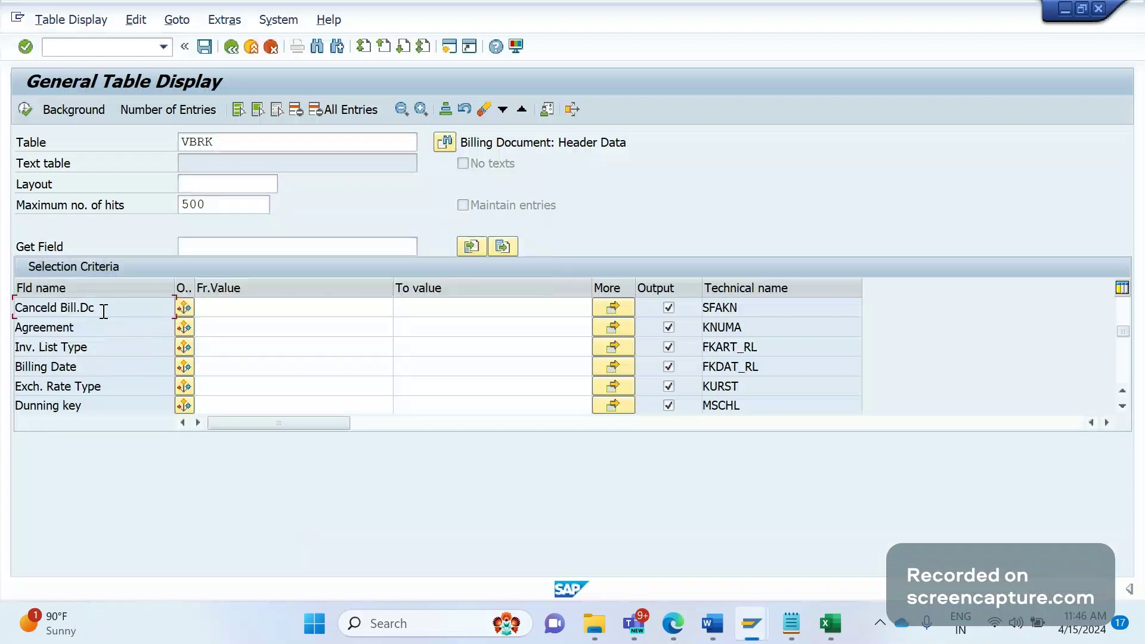
pyautogui.doubleClick(103, 311)
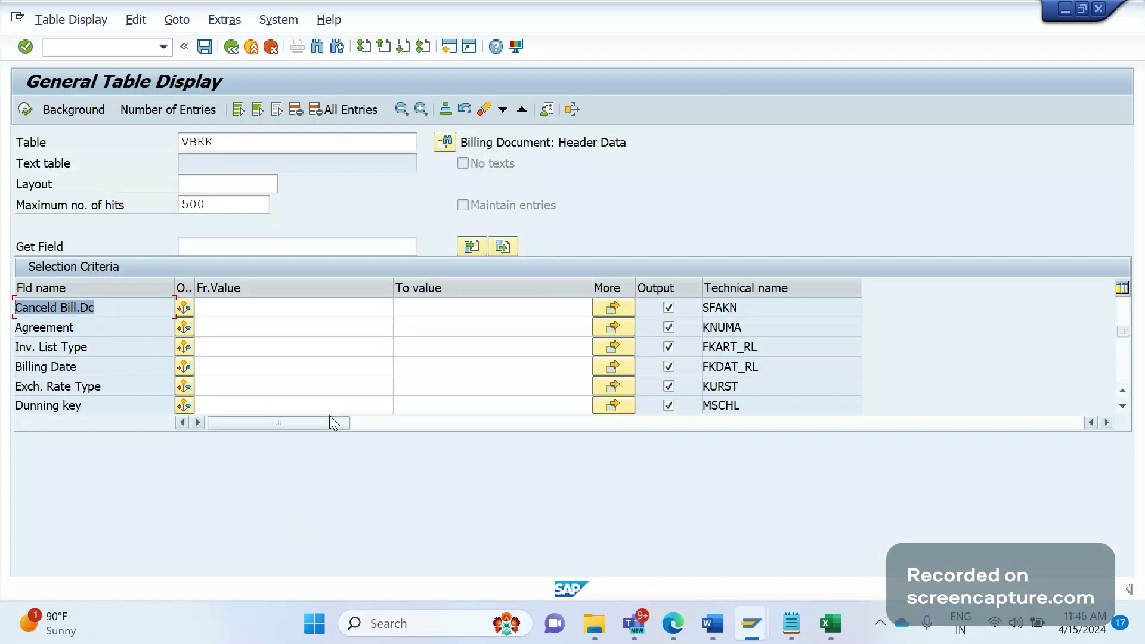
pyautogui.hotkey('alt', 'Tab')
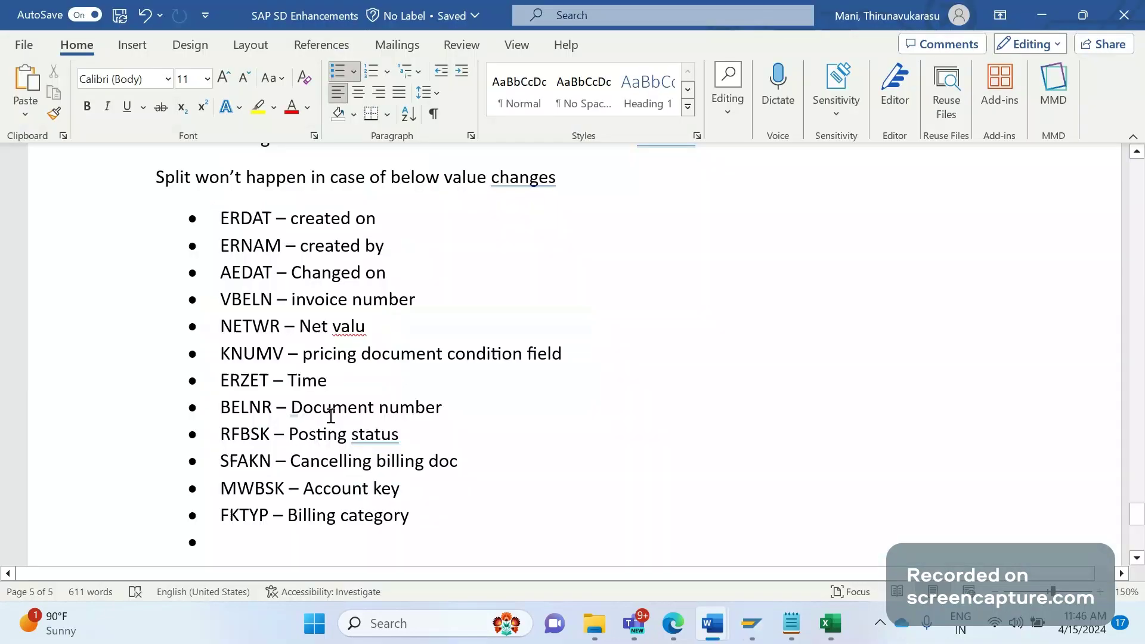
pyautogui.hotkey('alt', 'Tab')
pyautogui.write('mw')
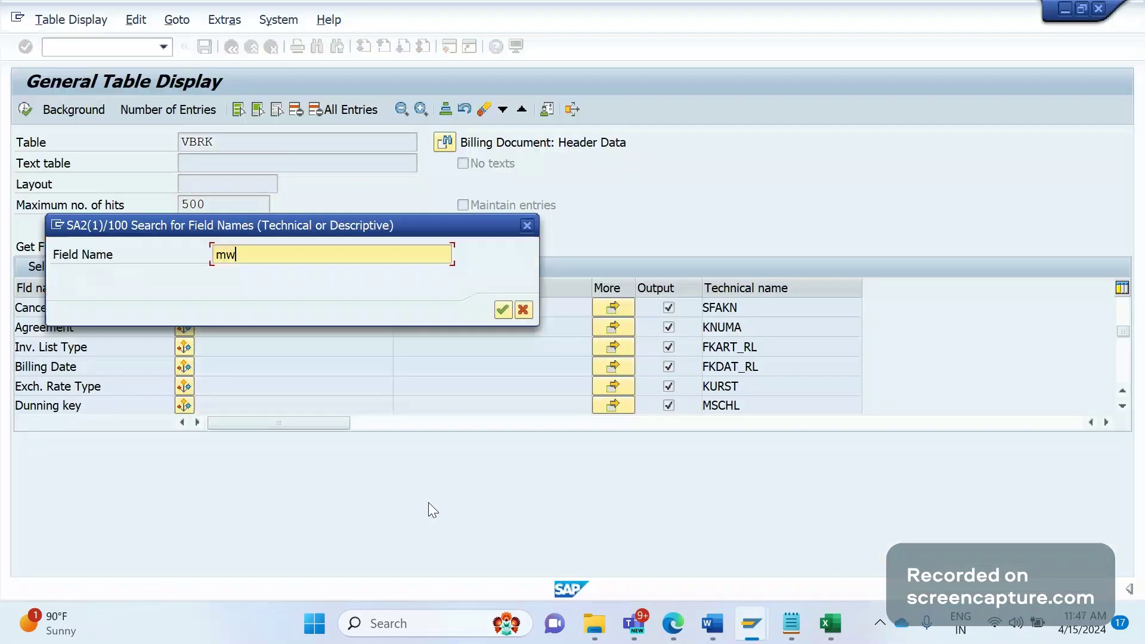
pyautogui.write('sbk')
pyautogui.press('Return')
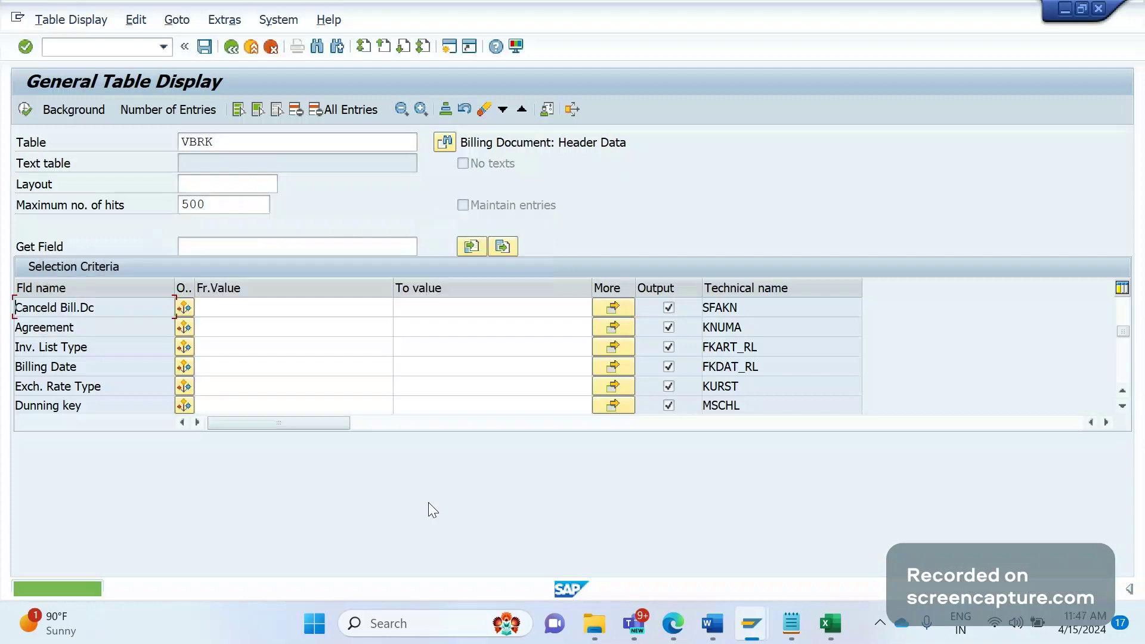
pyautogui.hotkey('alt', 'Tab')
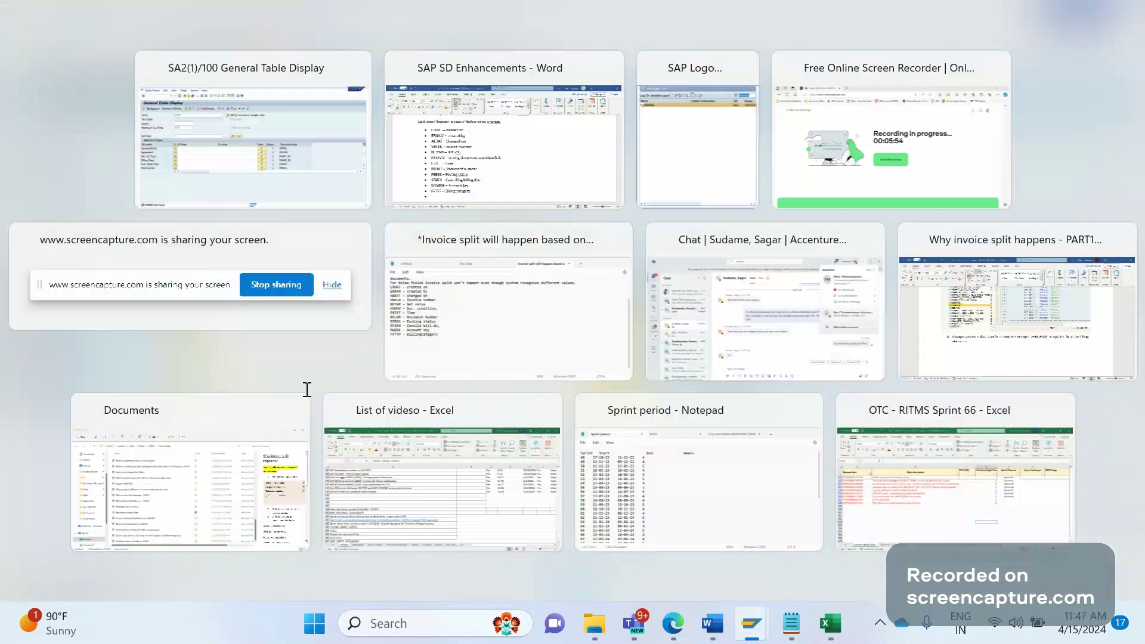
pyautogui.hotkey('alt', 'Tab')
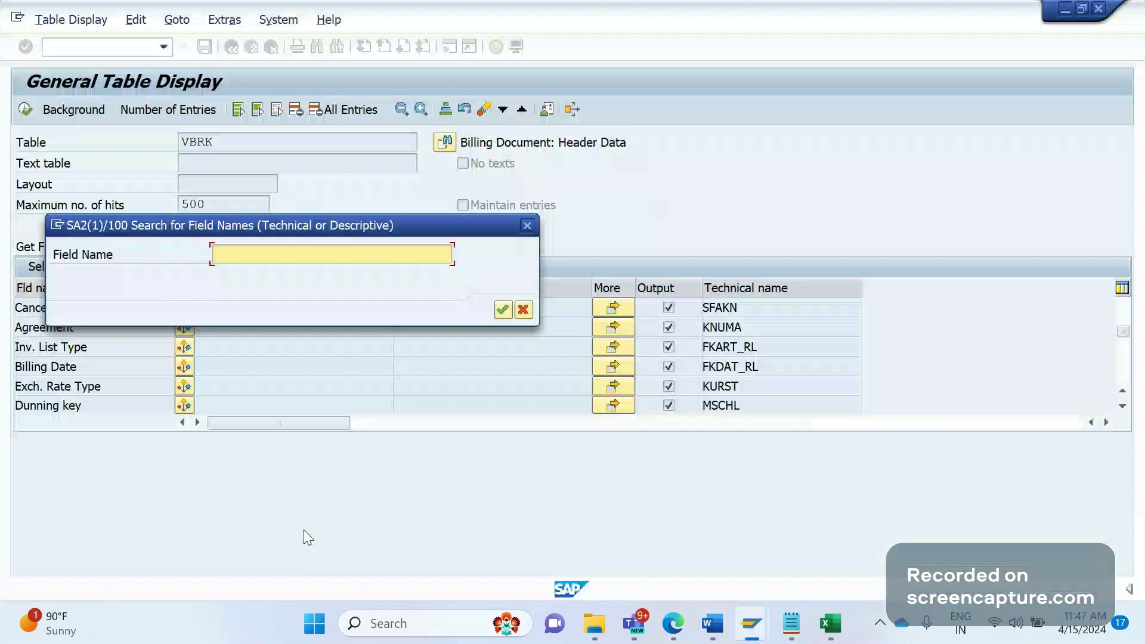
pyautogui.write('fktyp')
pyautogui.press('Return')
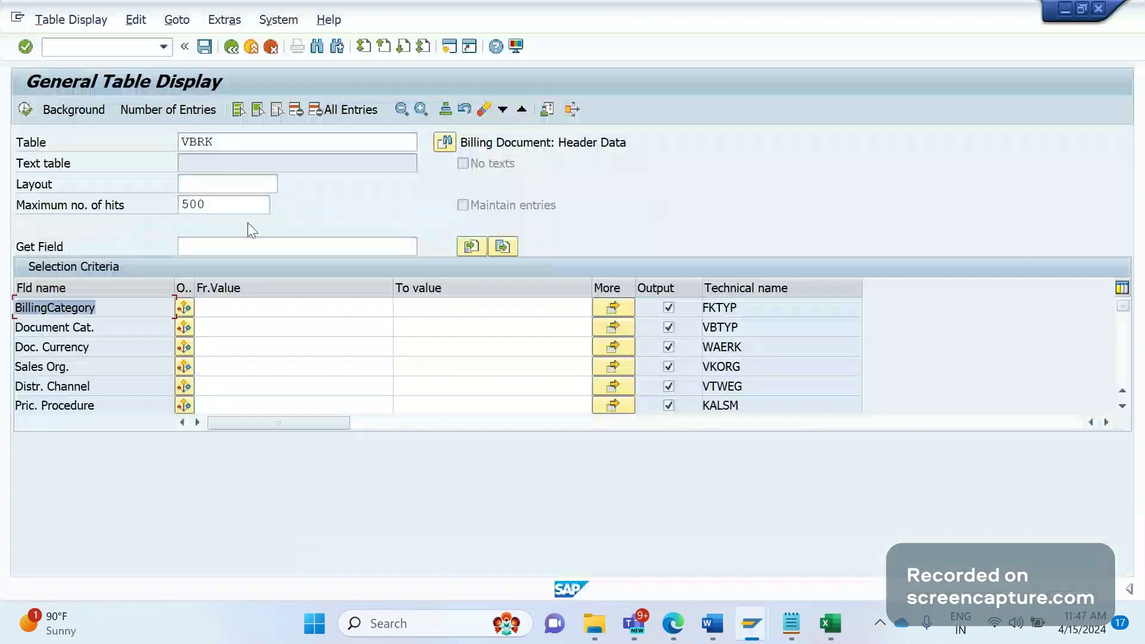
# Step: Switch the table to VBRP, search it for MWSBK, and open its table definition
pyautogui.click(236, 143)
pyautogui.press('BackSpace')
pyautogui.write('p')
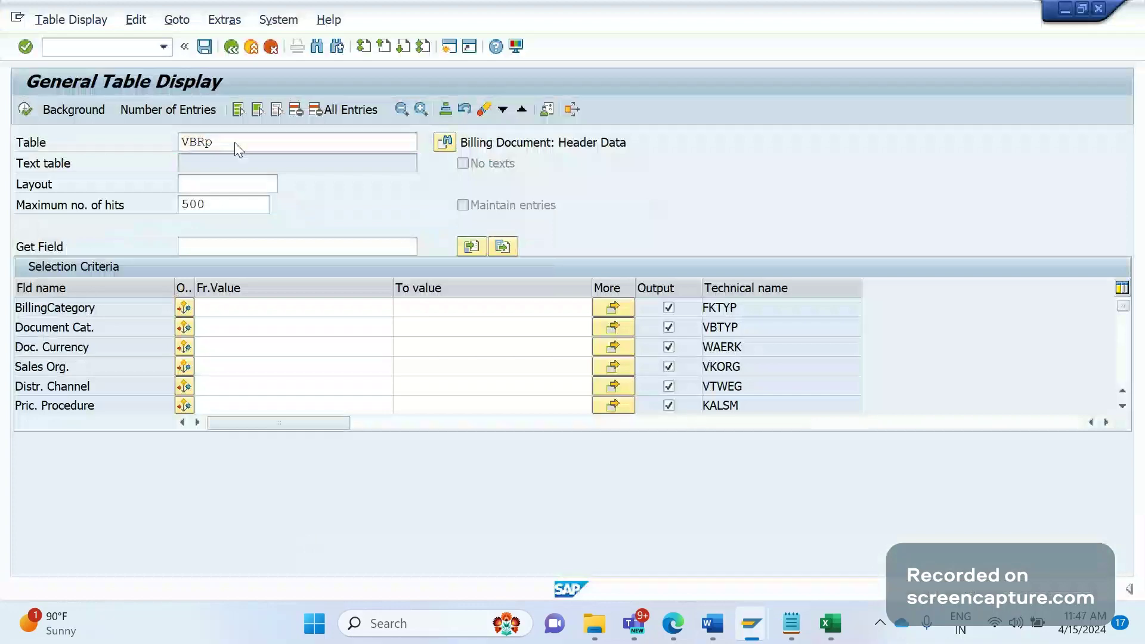
pyautogui.press('Return')
pyautogui.hotkey('ctrl', 'f')
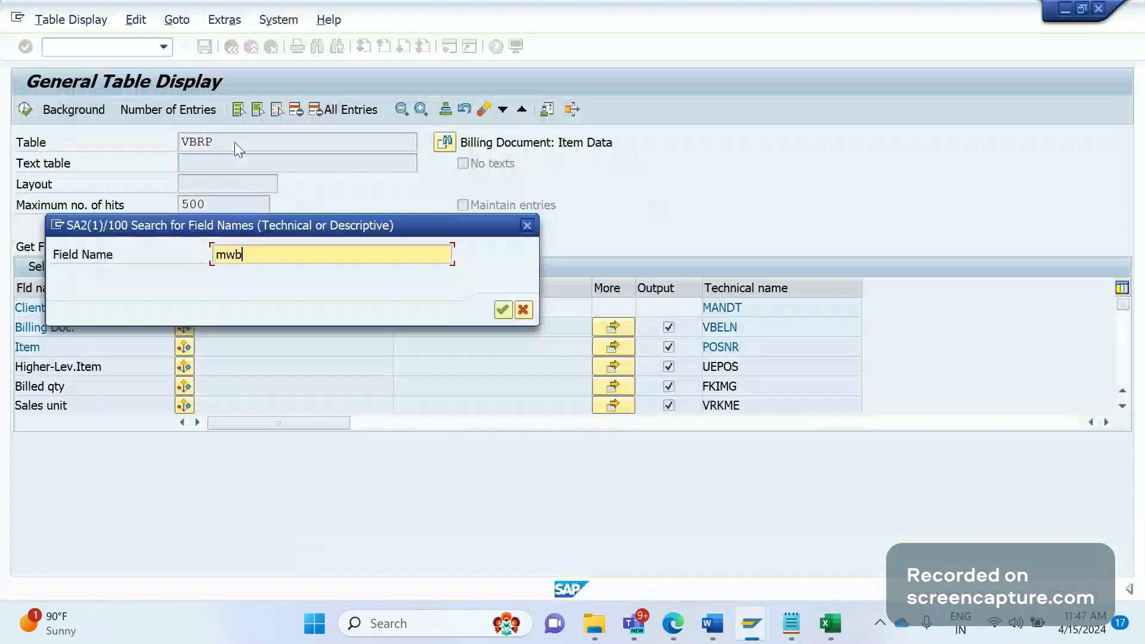
pyautogui.press('Return')
pyautogui.hotkey('alt', 'Tab')
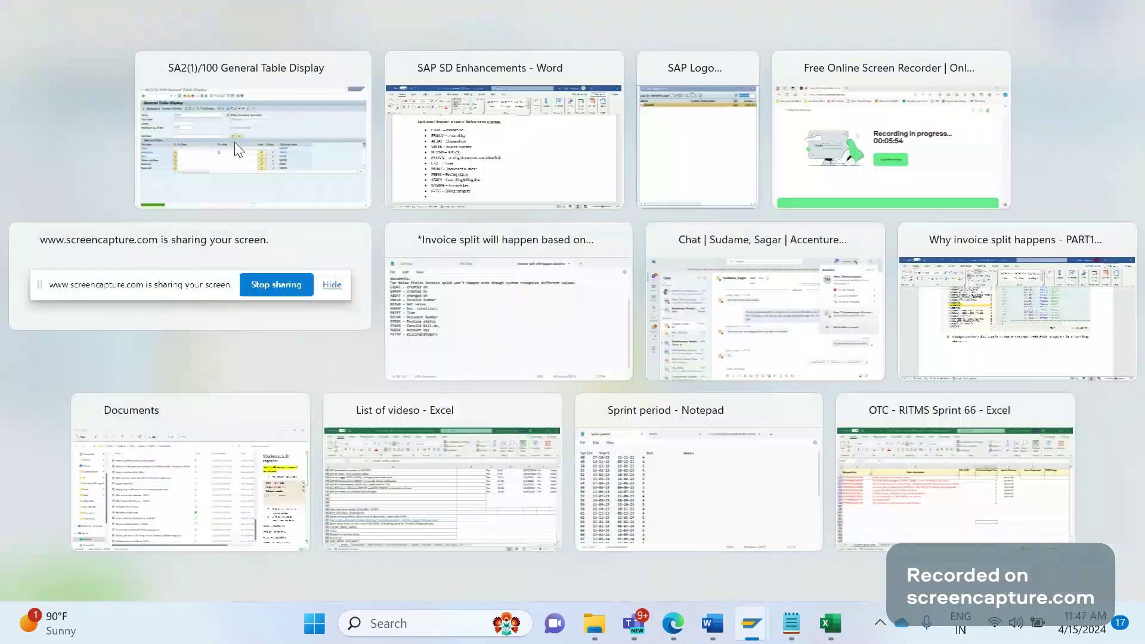
pyautogui.hotkey('alt', 'Tab')
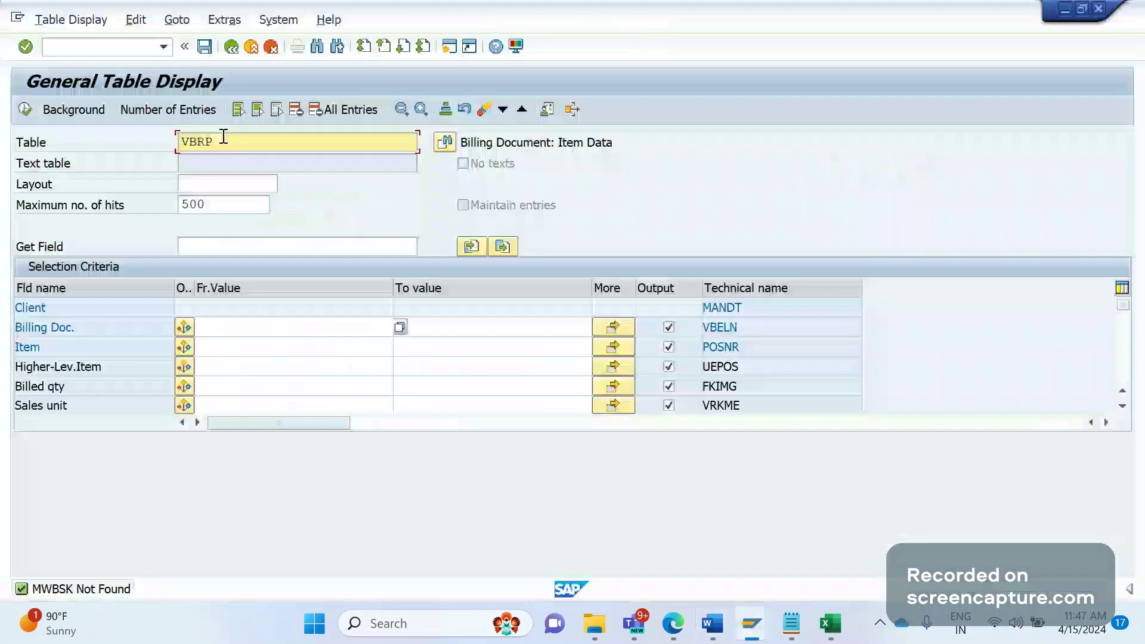
pyautogui.doubleClick(184, 144)
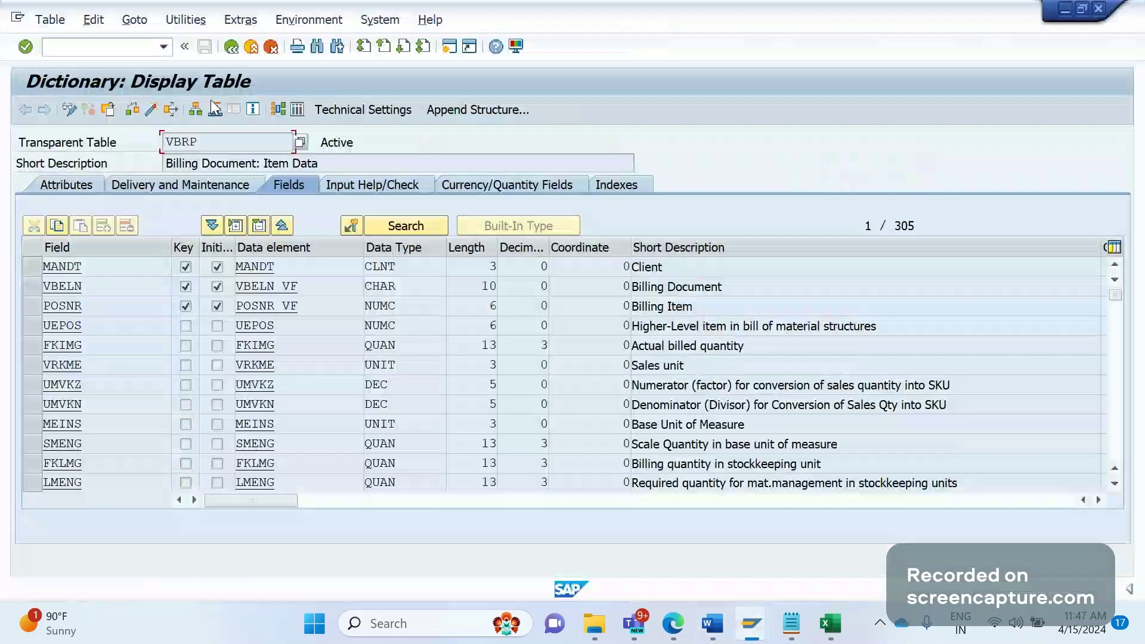
# Step: Load condition table KONV and search its fields for MWBSK, which isn't found
pyautogui.click(232, 48)
pyautogui.write('kon')
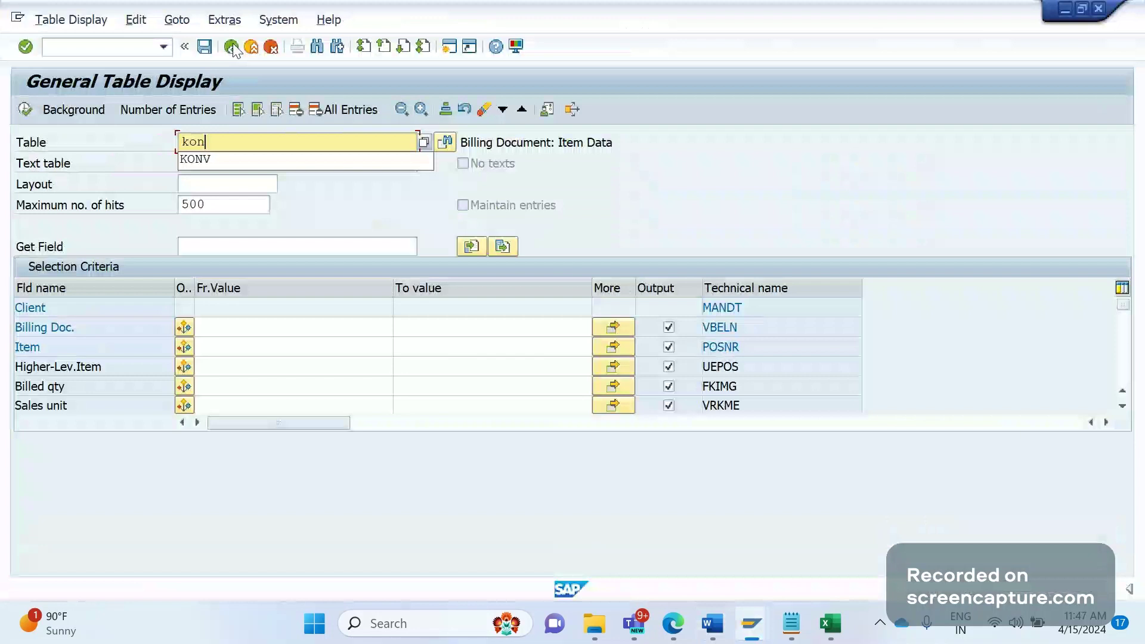
pyautogui.click(327, 158)
pyautogui.press('Return')
pyautogui.hotkey('ctrl', 'f')
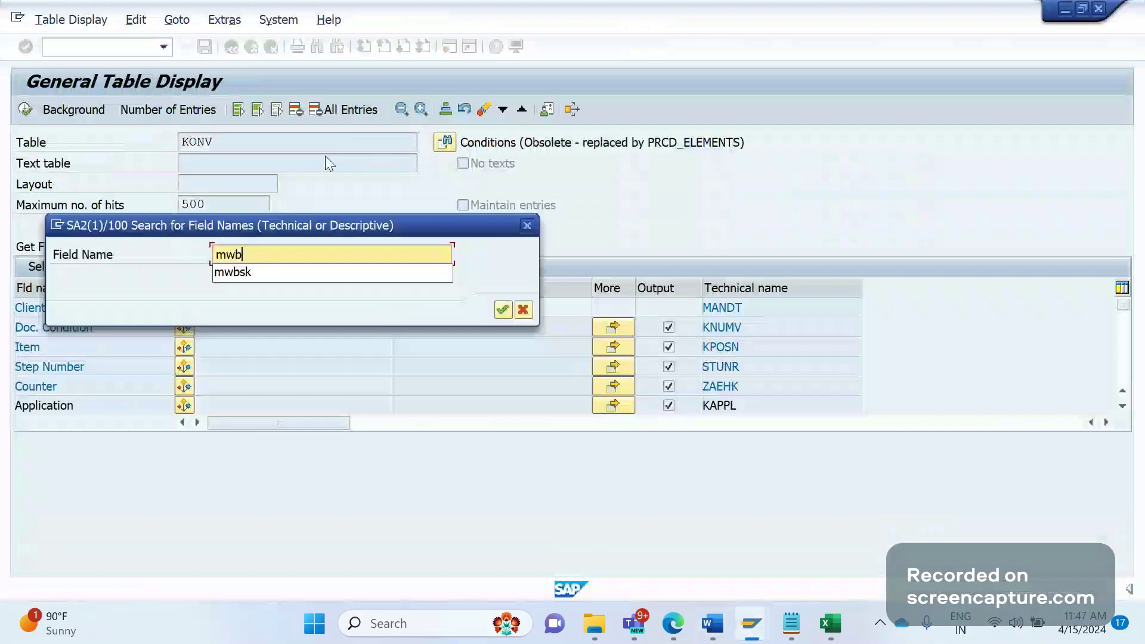
pyautogui.press('Return')
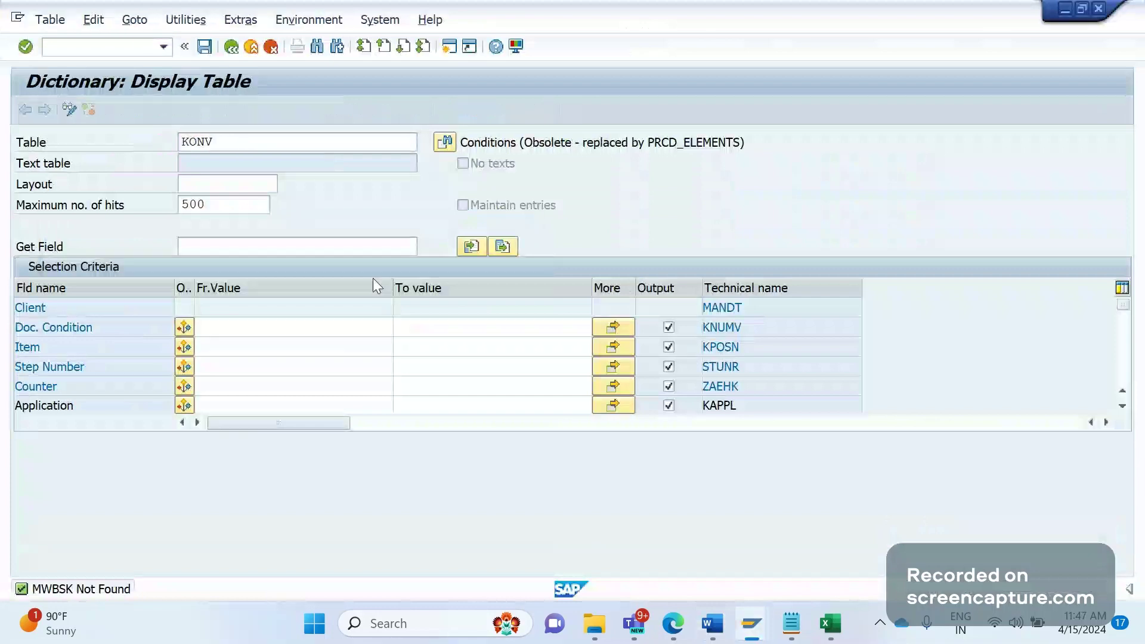
pyautogui.hotkey('alt', 'Tab')
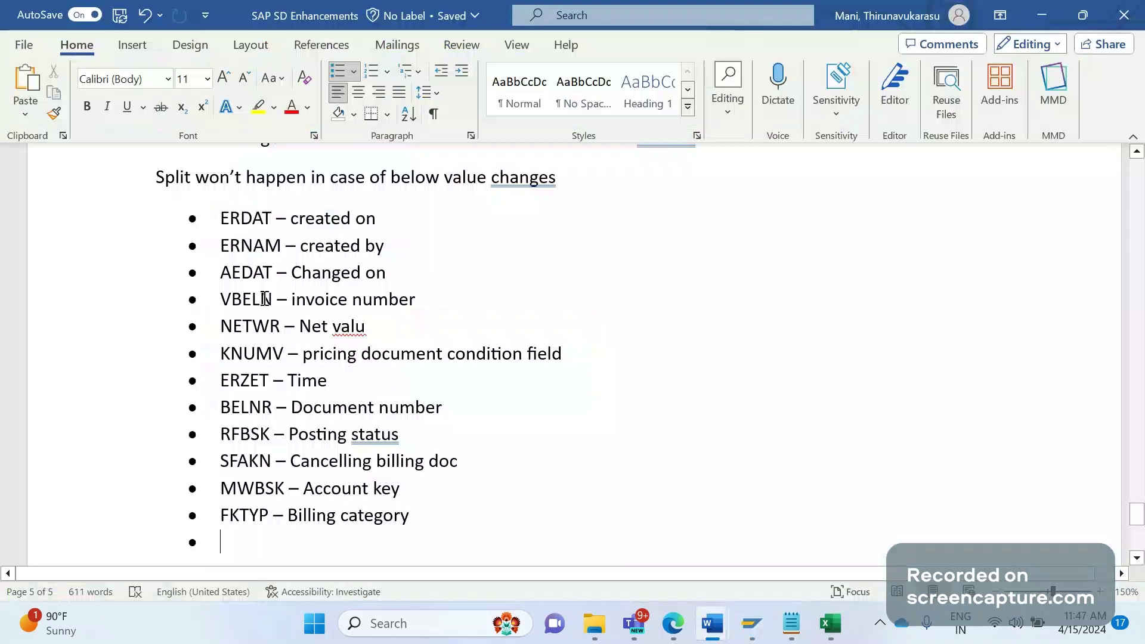
# Step: Review the ERDAT–VBELN notes in Word, then bring SAP's KONV dictionary field list forward
pyautogui.moveTo(228, 224); pyautogui.dragTo(232, 311)
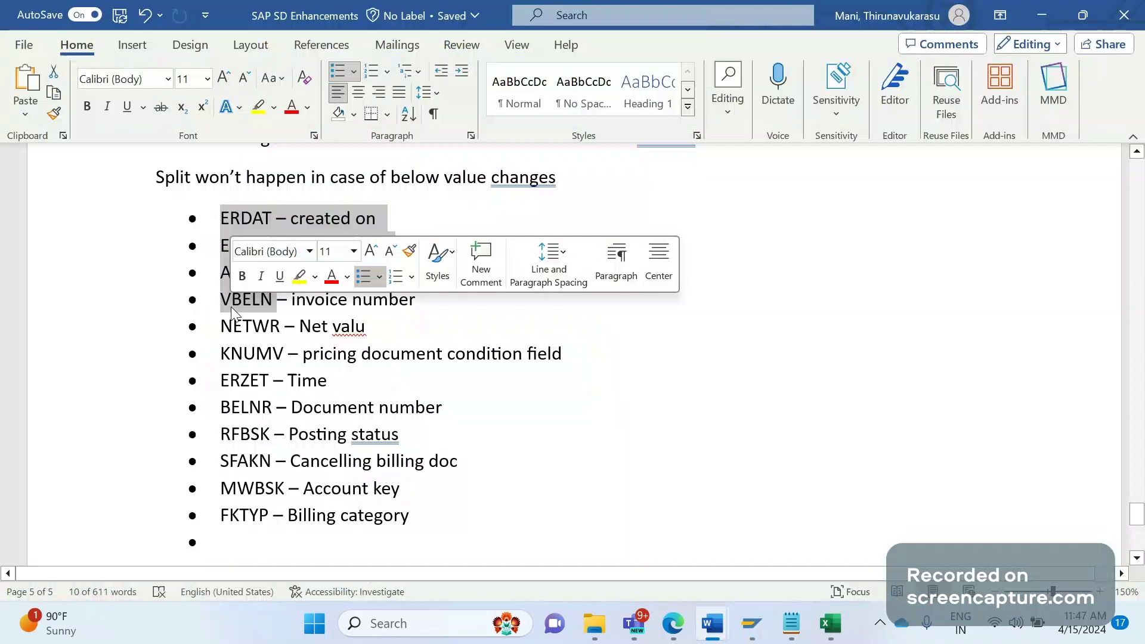
pyautogui.click(545, 388)
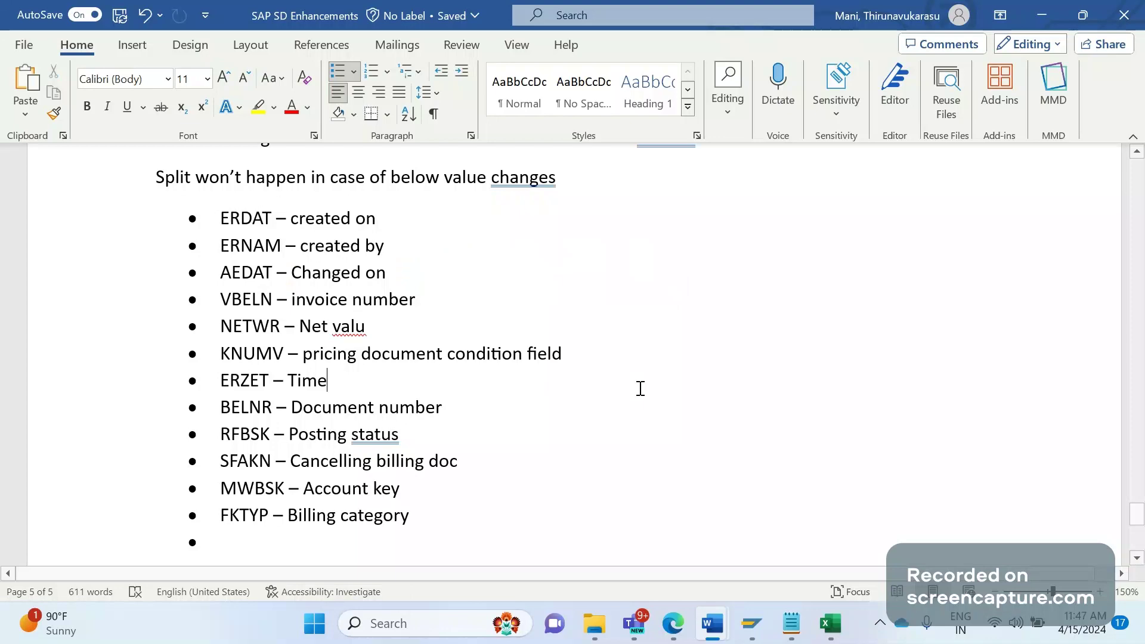
pyautogui.moveTo(752, 623)
pyautogui.click(776, 554)
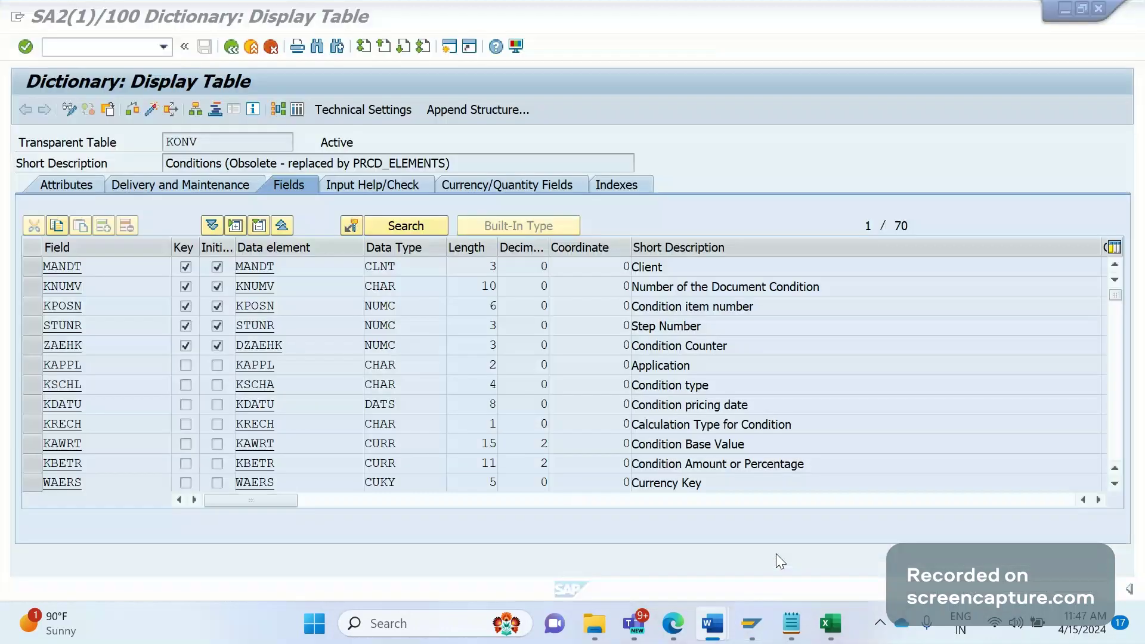
# Step: Open the ABAP Editor (/nse38) with program mv60atop chosen from history
pyautogui.click(75, 51)
pyautogui.write('/nse38')
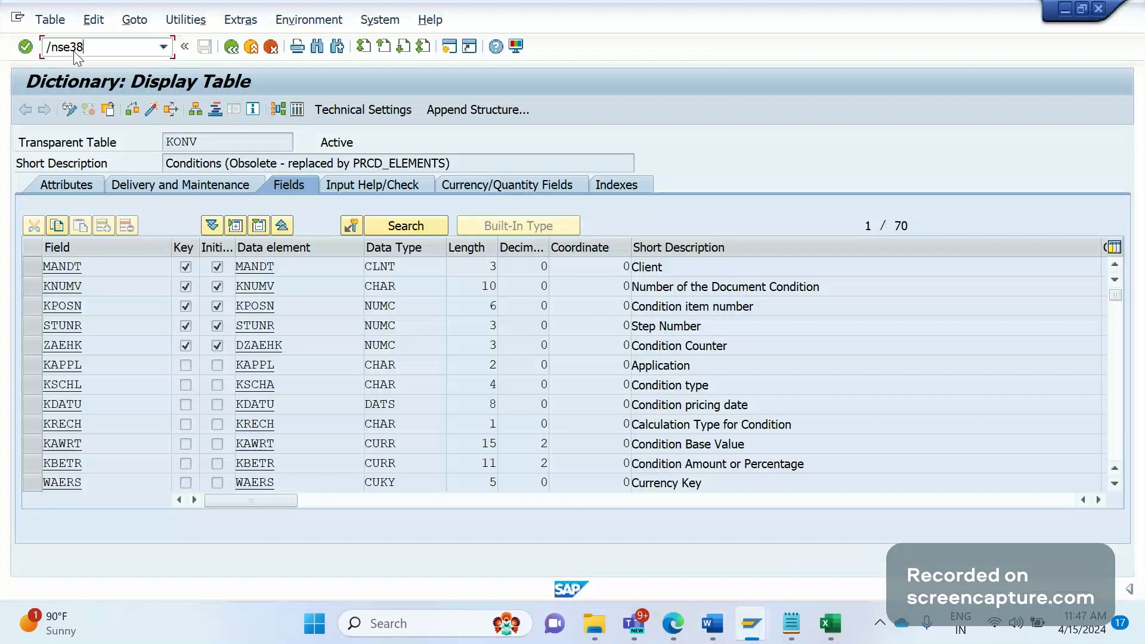
pyautogui.press('Return')
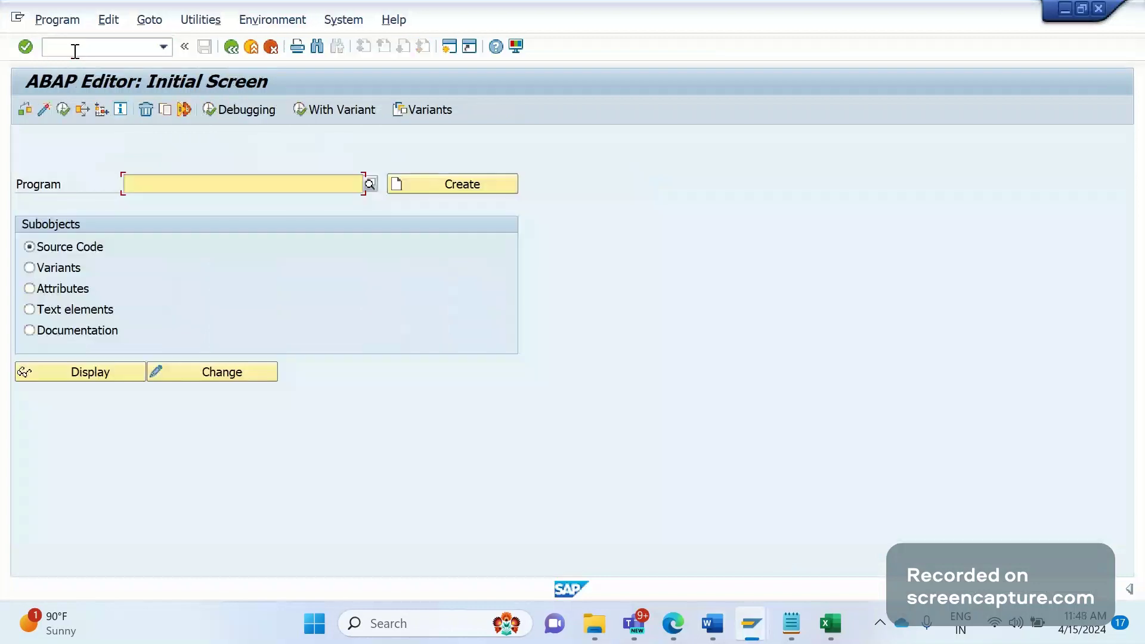
pyautogui.press('BackSpace')
pyautogui.press('Return')
# Step: Add a plain 'Include MV60ATOP' line to the Word notes, then display the include's source
pyautogui.hotkey('alt', 'Tab')
pyautogui.click(579, 551)
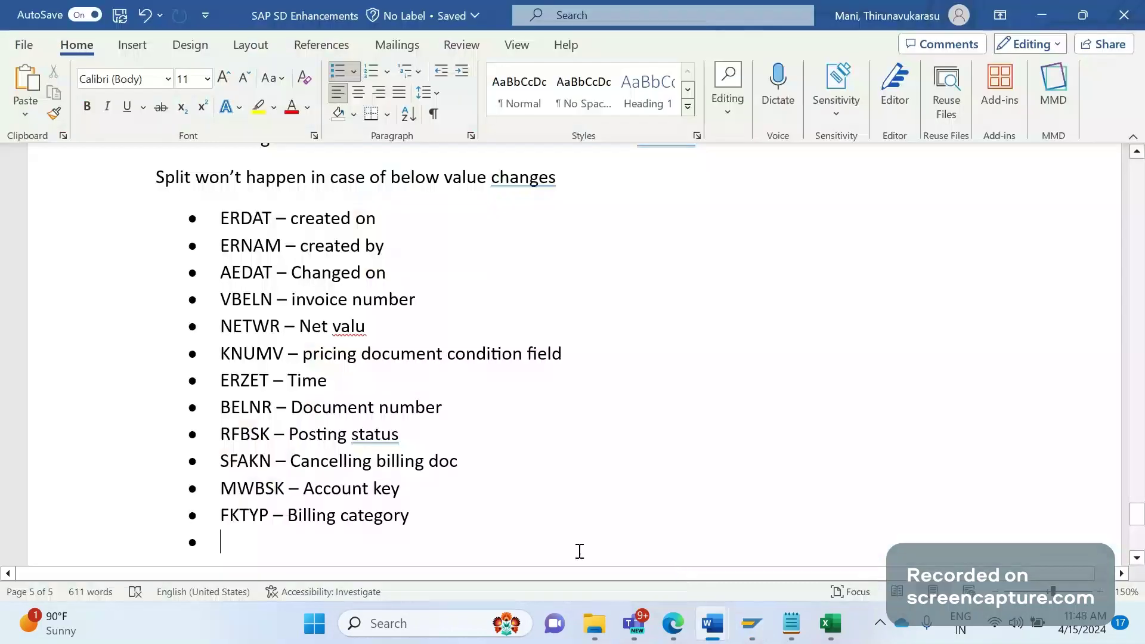
pyautogui.press('Return')
pyautogui.write('Include ')
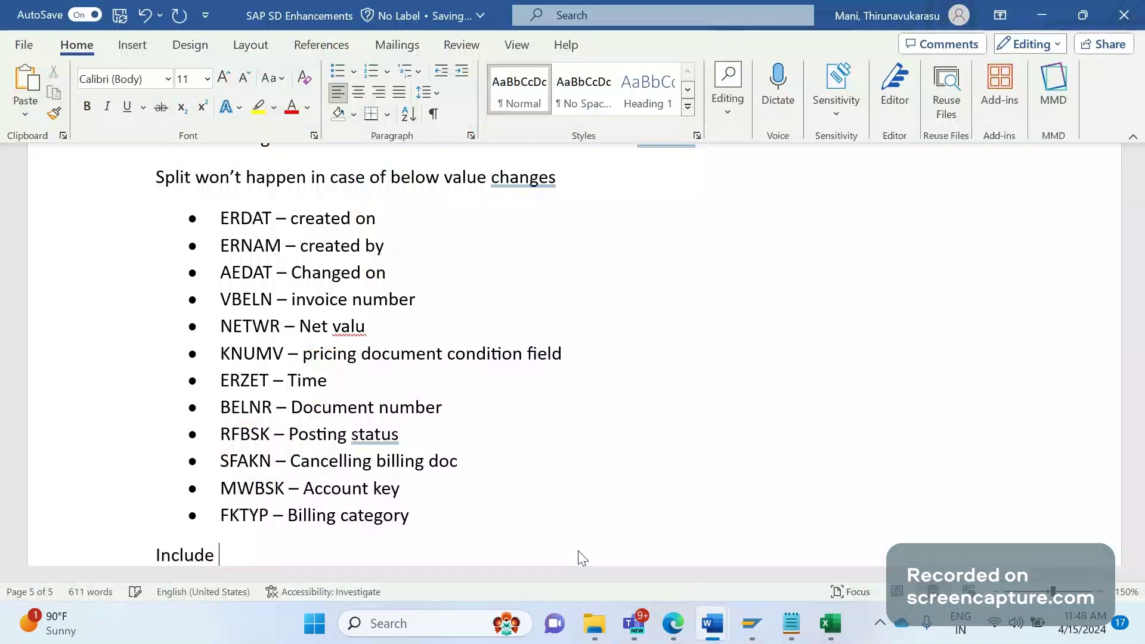
pyautogui.write('MV60ATOP')
pyautogui.hotkey('alt', 'Tab')
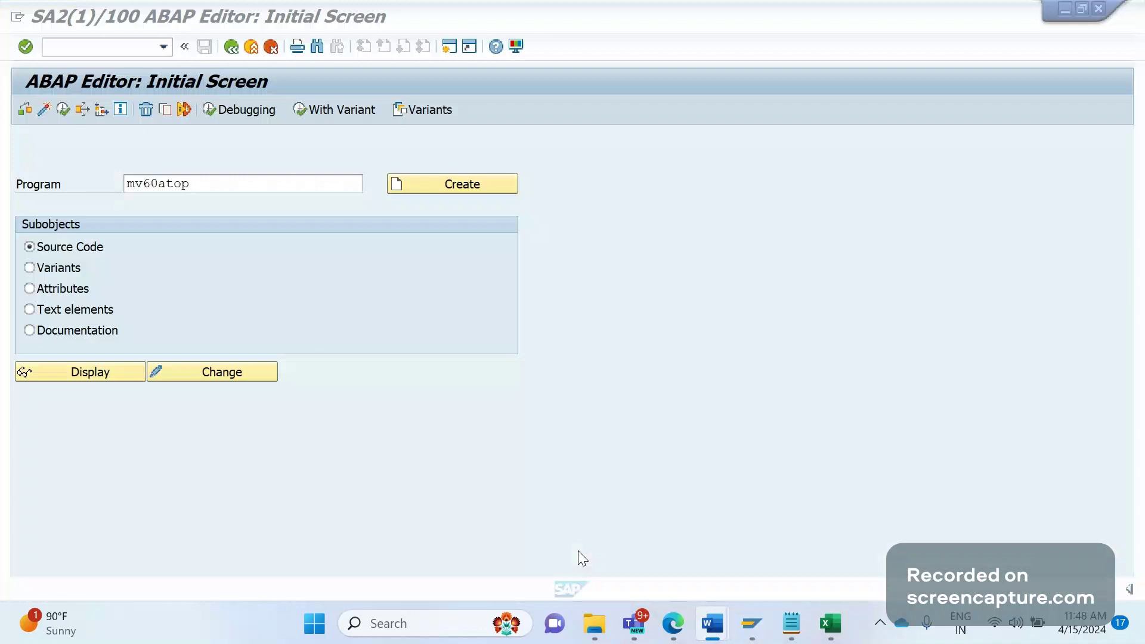
pyautogui.click(113, 379)
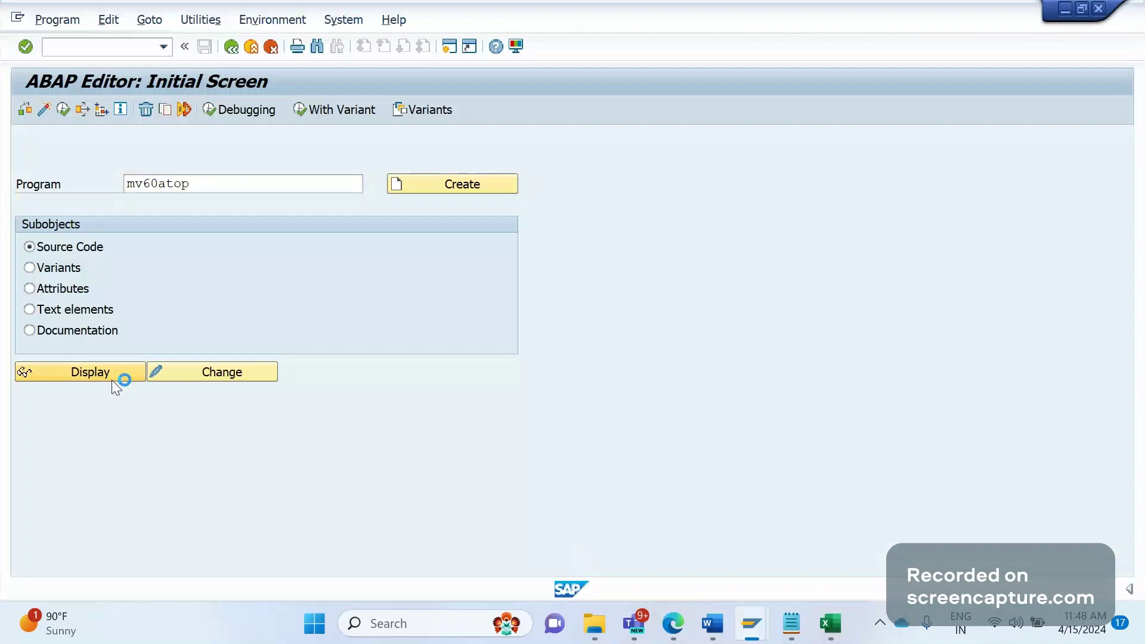
# Step: Page down through MV60ATOP to the ausnahme_tab declaration around lines 276–291
pyautogui.scroll(-9, 179, 388)
pyautogui.click(234, 405)
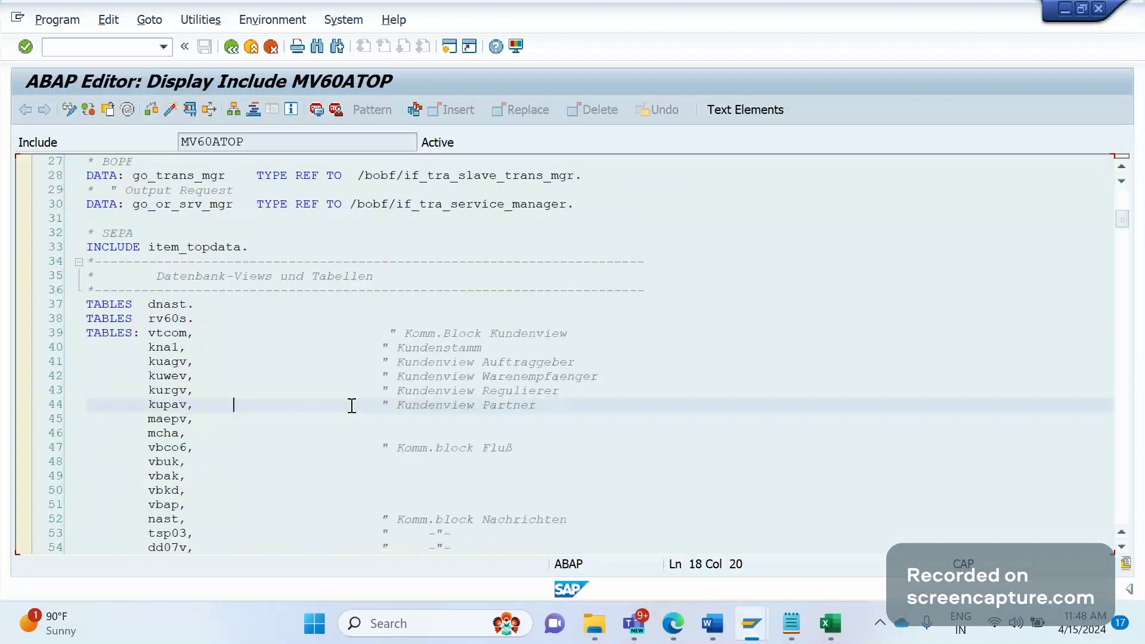
pyautogui.scroll(-20, 352, 406)
pyautogui.click(352, 406)
pyautogui.press('pagedown')
pyautogui.press('pagedown')
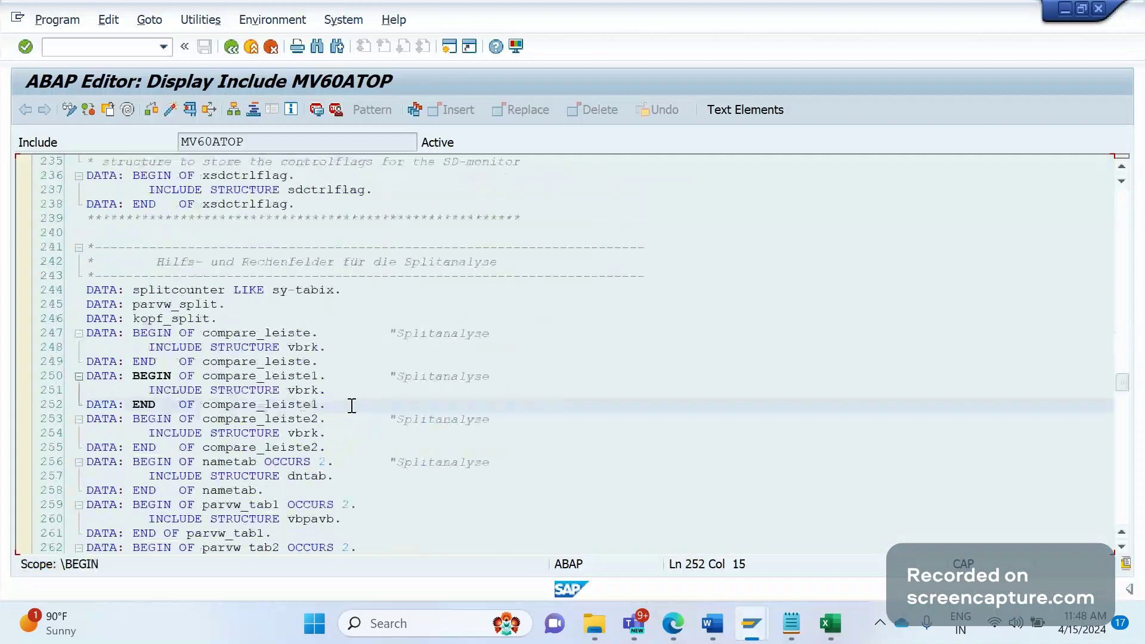
pyautogui.press('pageup')
pyautogui.press('pageup')
pyautogui.press('pagedown')
pyautogui.press('pagedown')
pyautogui.press('pagedown')
pyautogui.press('pagedown')
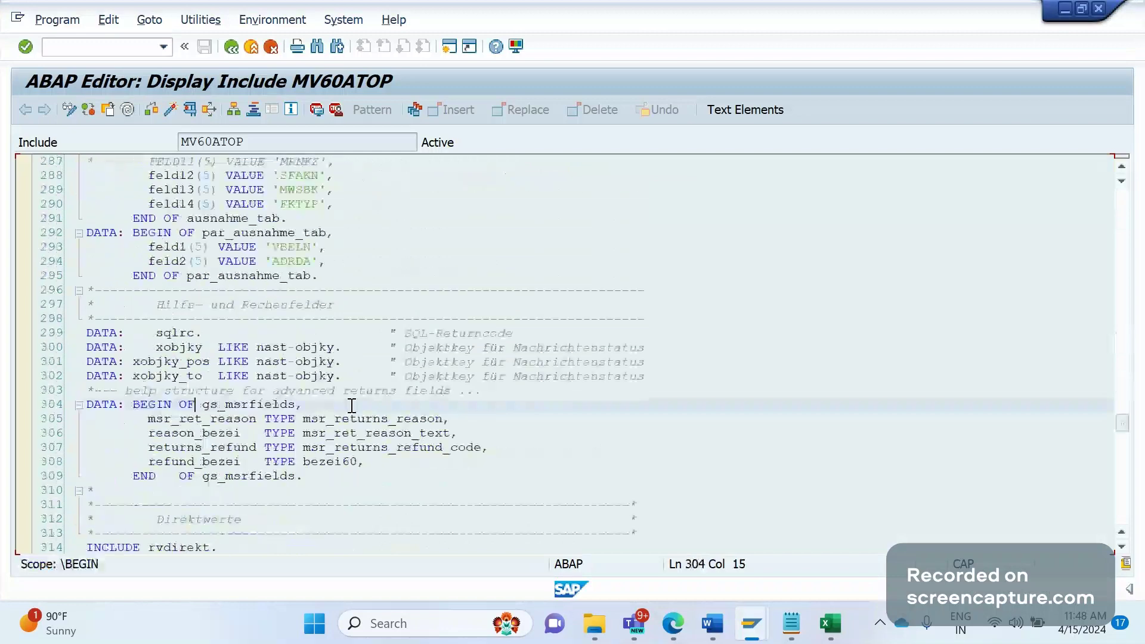
pyautogui.press('Up')
pyautogui.press('Up')
pyautogui.press('Up')
pyautogui.press('Up')
pyautogui.press('Up')
pyautogui.press('Up')
pyautogui.press('Up')
pyautogui.press('Up')
pyautogui.press('Right')
pyautogui.press('Right')
pyautogui.press('Right')
pyautogui.press('Right')
pyautogui.press('Right')
pyautogui.press('Up')
pyautogui.press('Up')
pyautogui.press('Up')
pyautogui.press('Up')
pyautogui.press('Up')
pyautogui.press('Up')
pyautogui.press('Up')
pyautogui.press('Up')
pyautogui.press('Up')
pyautogui.press('Up')
pyautogui.press('Up')
pyautogui.press('Up')
pyautogui.press('Up')
pyautogui.press('Up')
pyautogui.press('Up')
pyautogui.press('Up')
pyautogui.press('Up')
pyautogui.press('Up')
pyautogui.press('Up')
pyautogui.press('Up')
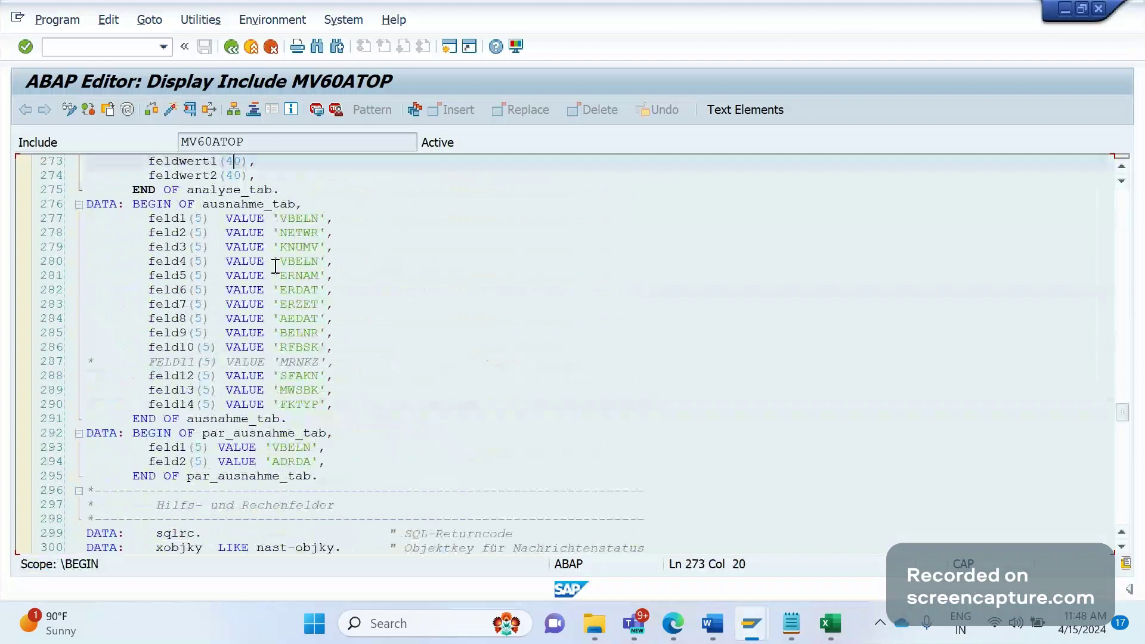
# Step: Select the ausnahme_tab field entries, ending with KNUMV through FKTYP marked
pyautogui.moveTo(148, 219); pyautogui.dragTo(321, 399)
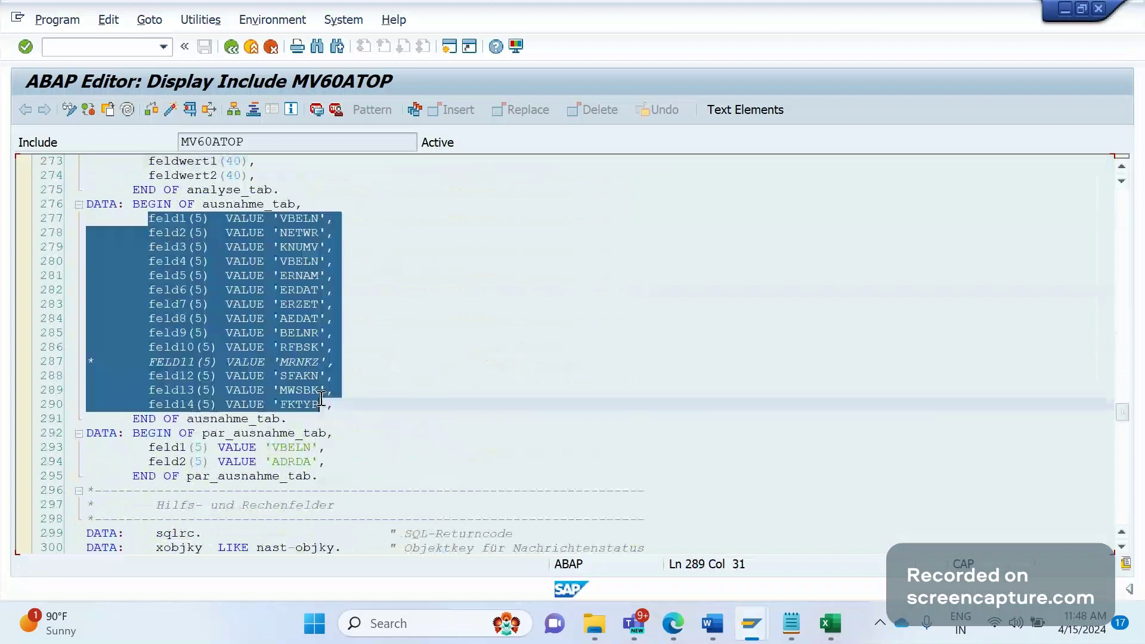
pyautogui.click(334, 290)
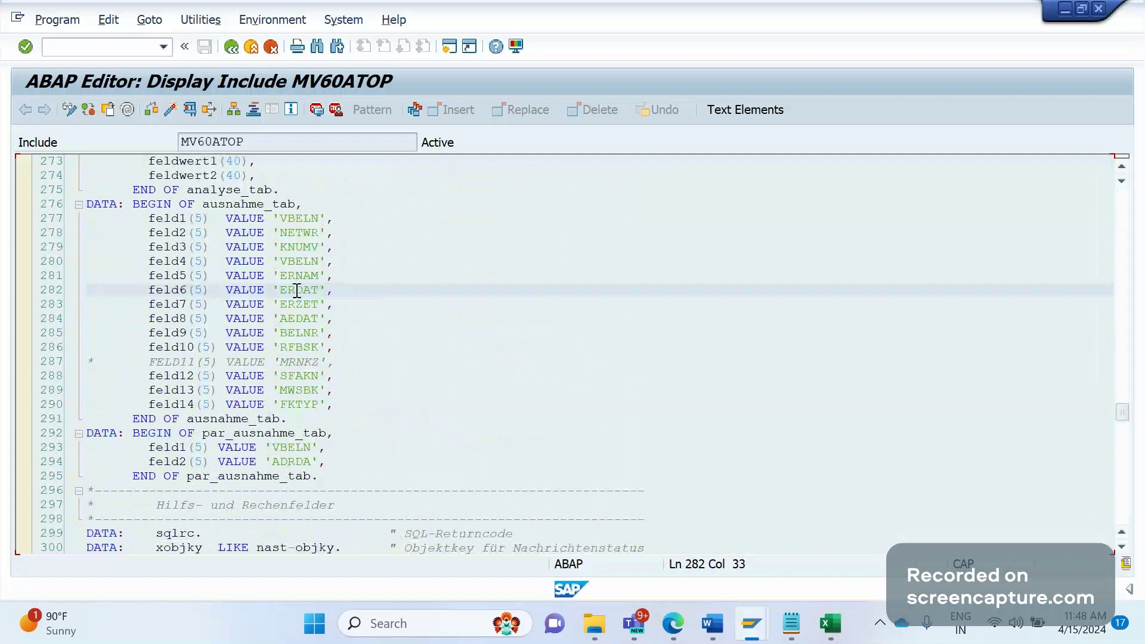
pyautogui.moveTo(332, 413); pyautogui.dragTo(144, 269)
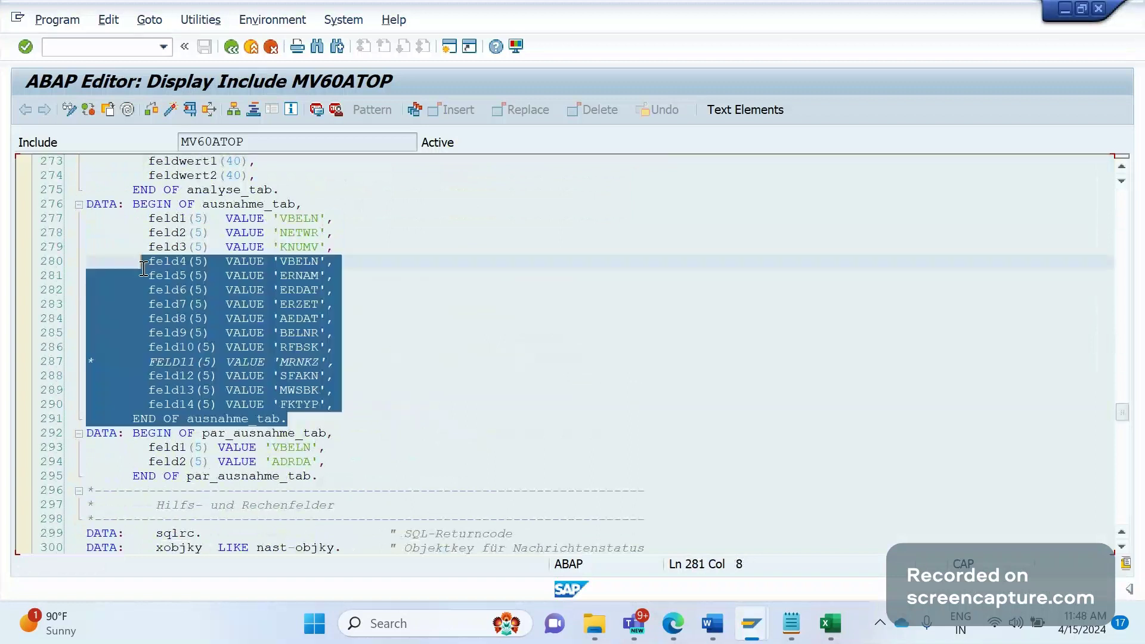
pyautogui.click(429, 417)
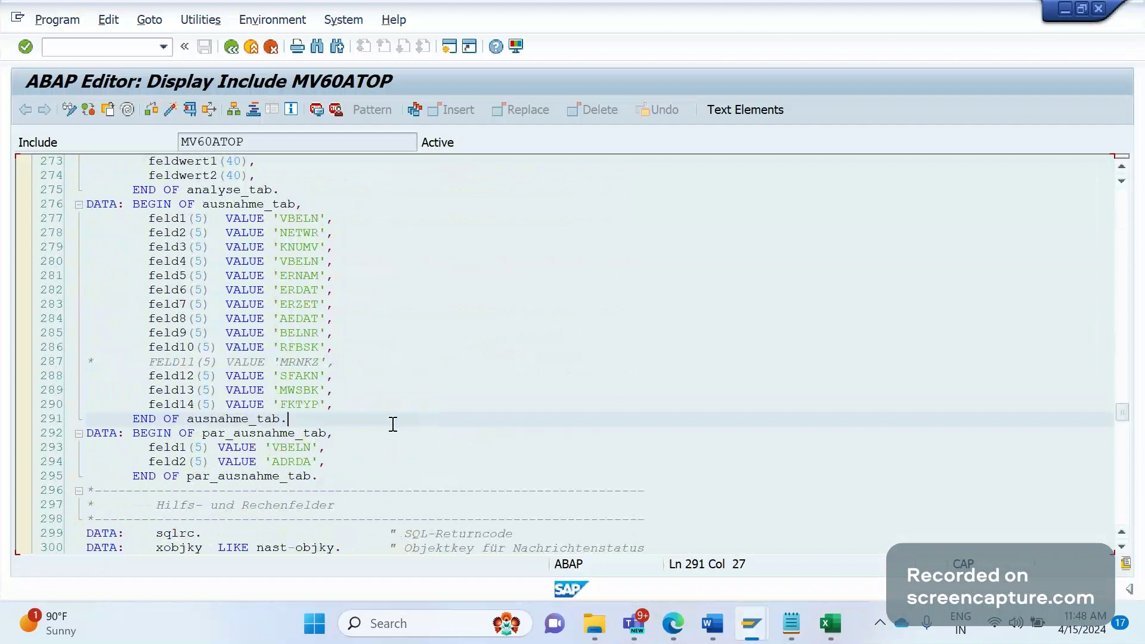
pyautogui.moveTo(340, 405); pyautogui.dragTo(141, 233)
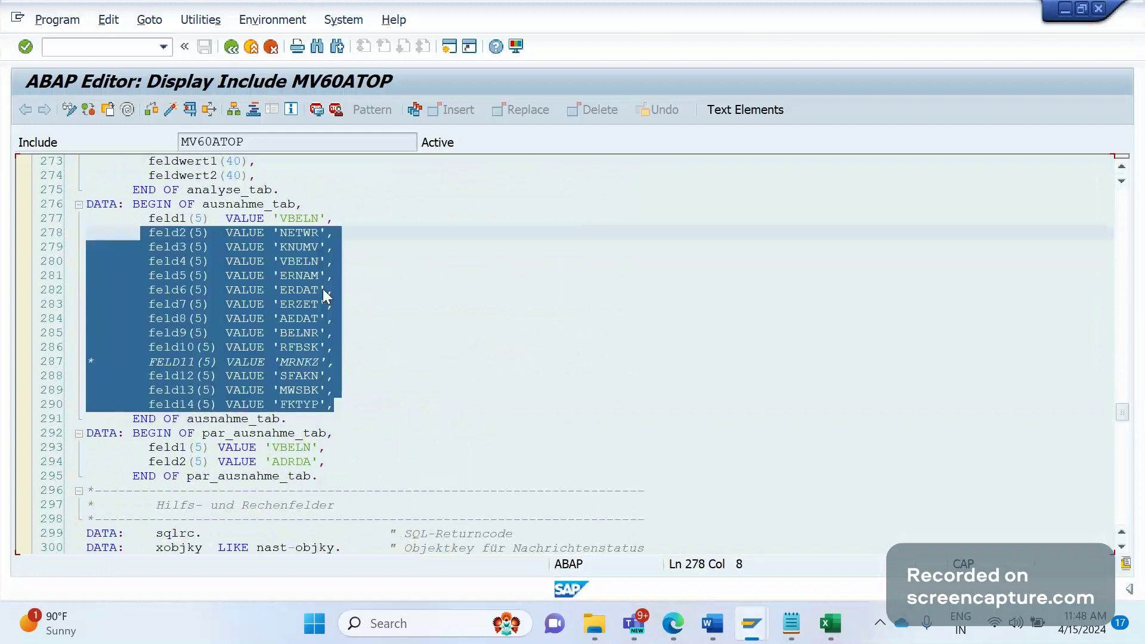
pyautogui.click(323, 288)
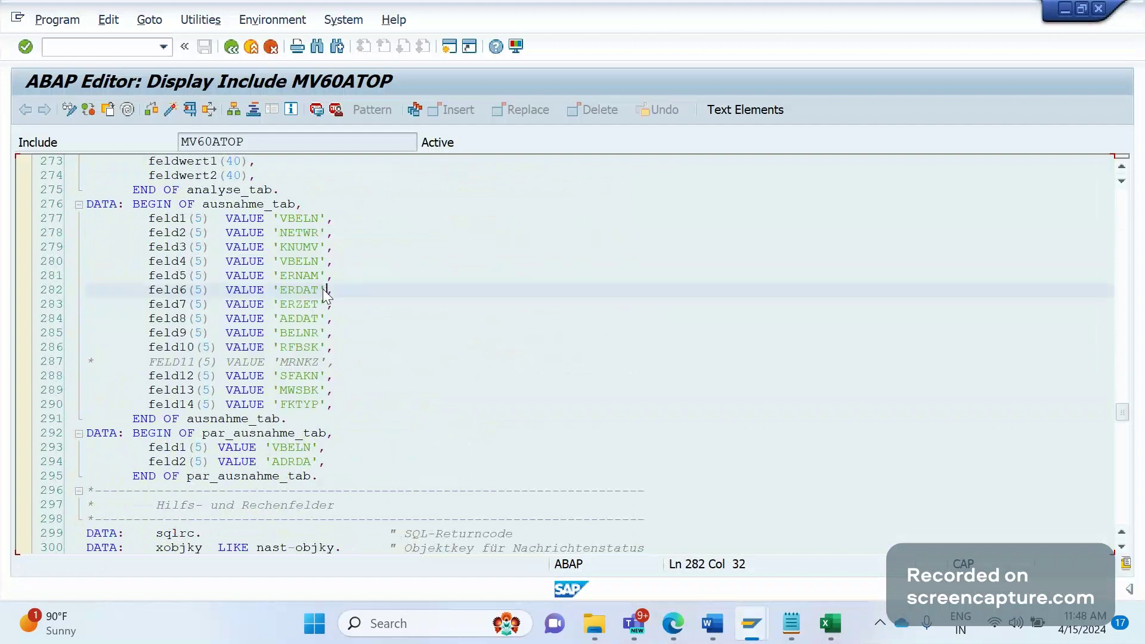
pyautogui.moveTo(353, 400); pyautogui.dragTo(181, 244)
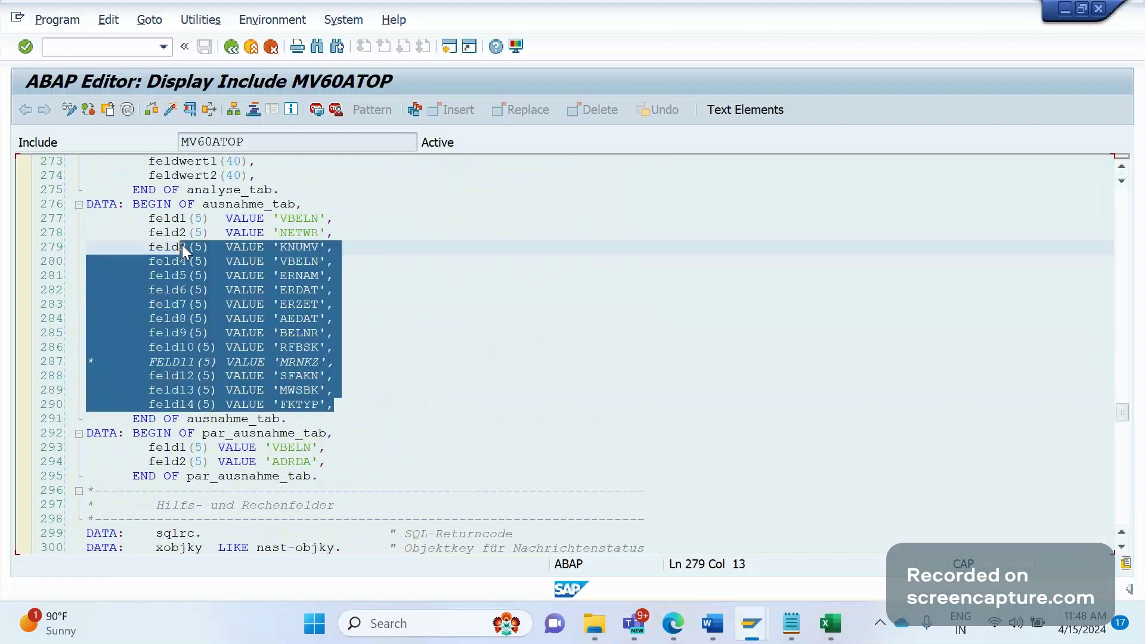
pyautogui.click(415, 308)
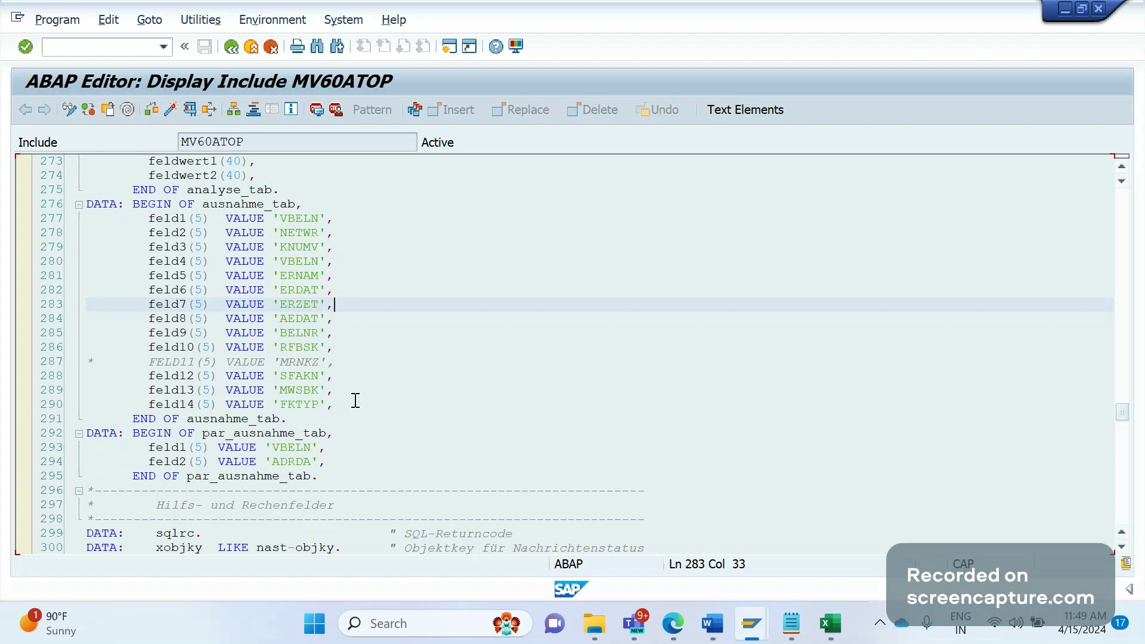
pyautogui.click(356, 401)
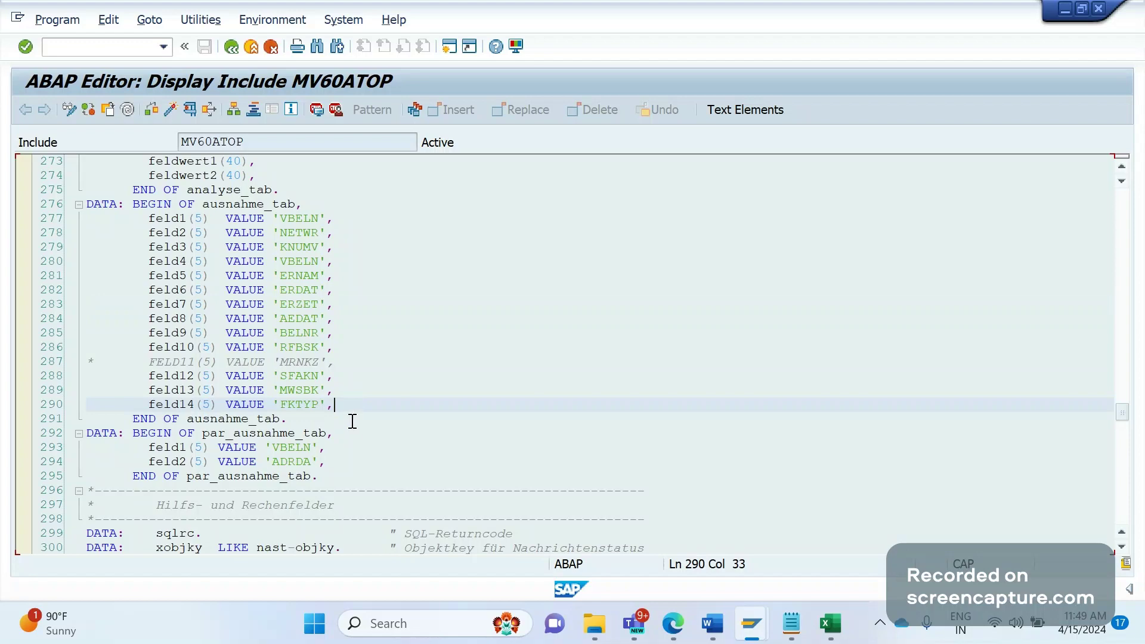
pyautogui.moveTo(335, 406); pyautogui.dragTo(149, 265)
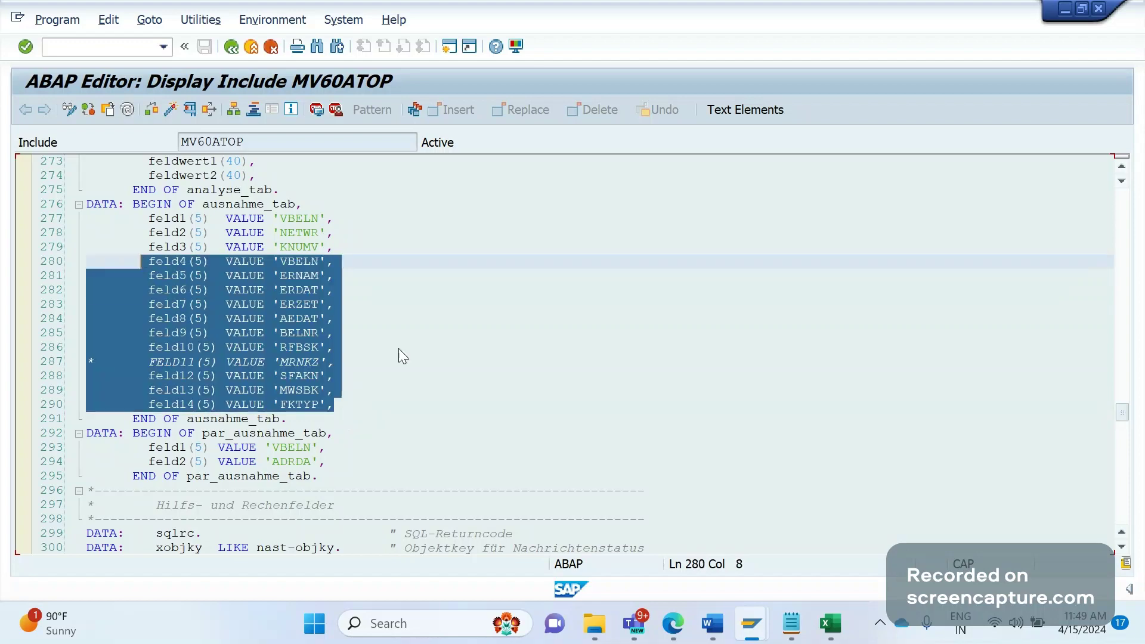
pyautogui.hotkey('alt', 'Tab')
pyautogui.hotkey('alt', 'Tab')
pyautogui.click(368, 412)
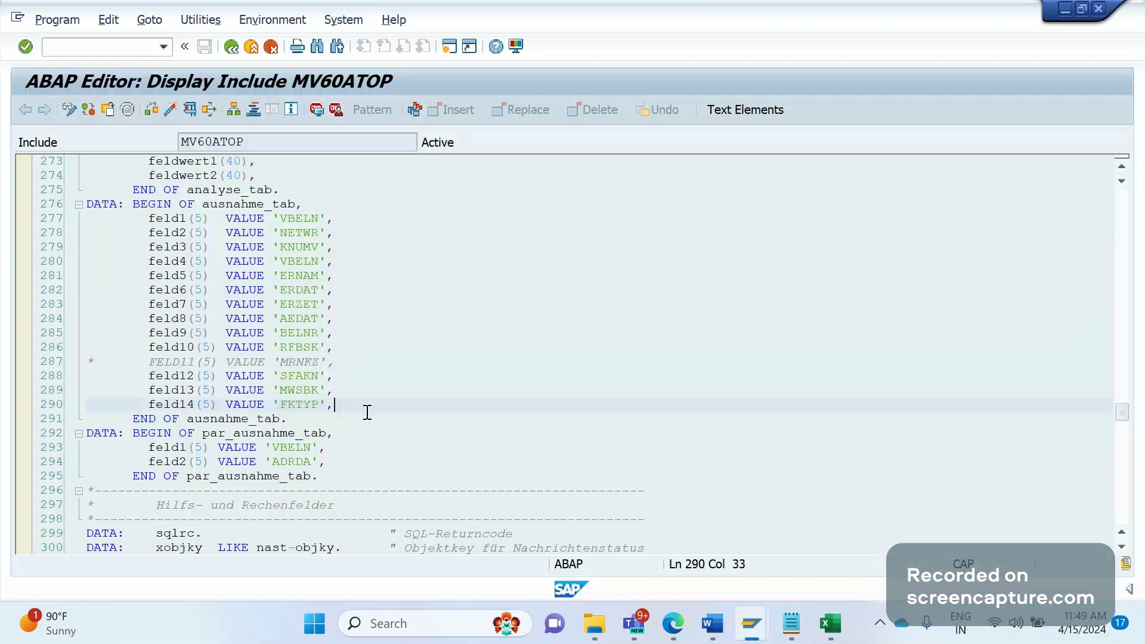